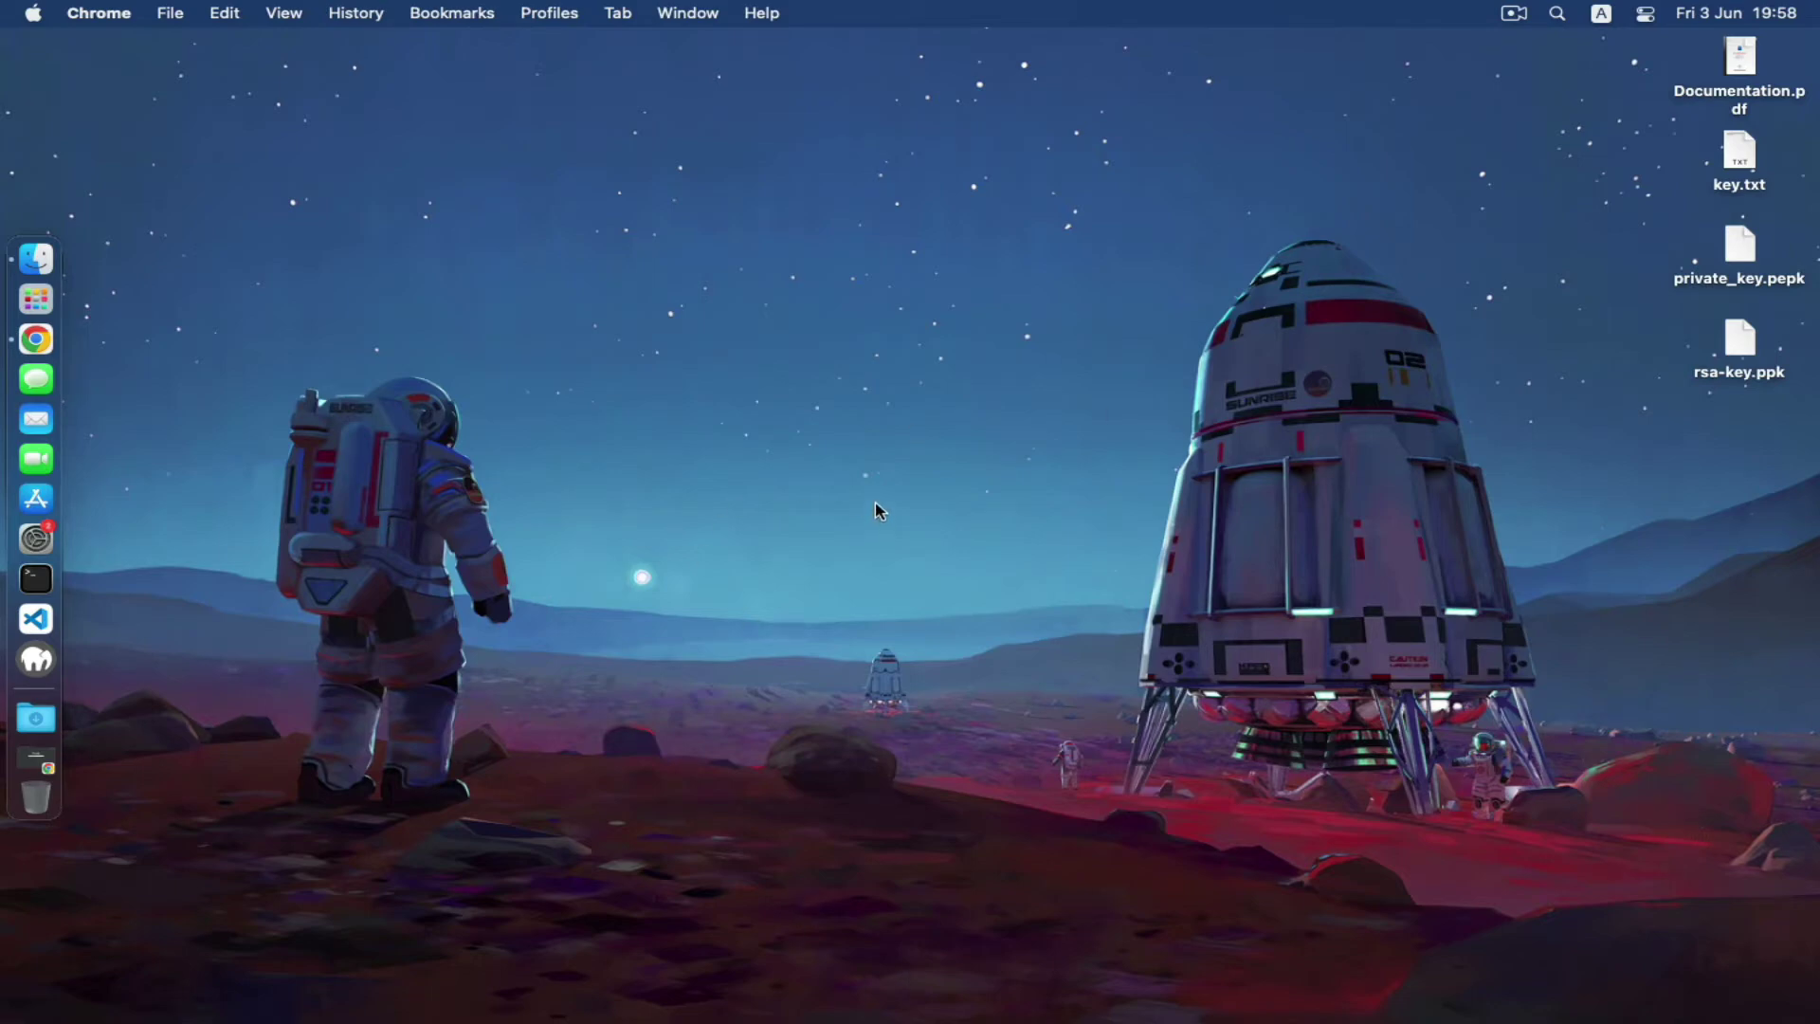
Step: Bring Chrome back and browse the Tenorshare 4DDiG product page
click(36, 338)
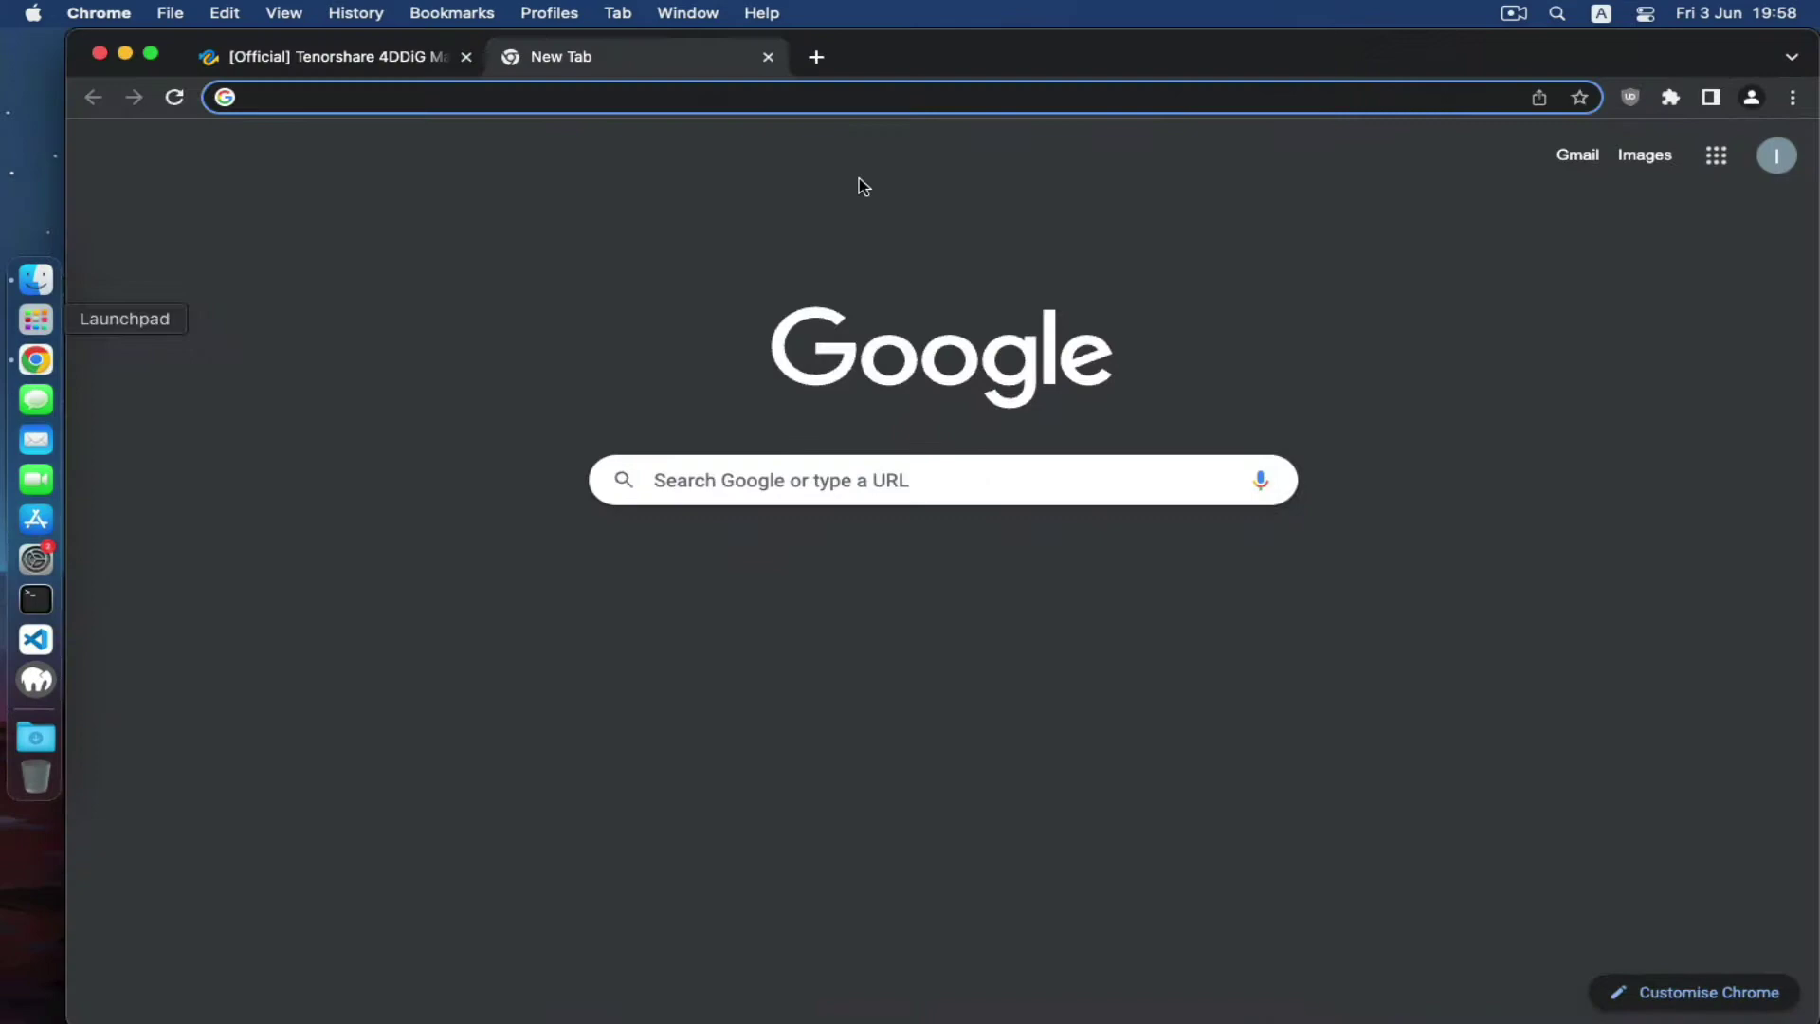
click(384, 62)
scroll(973, 536, down, 8)
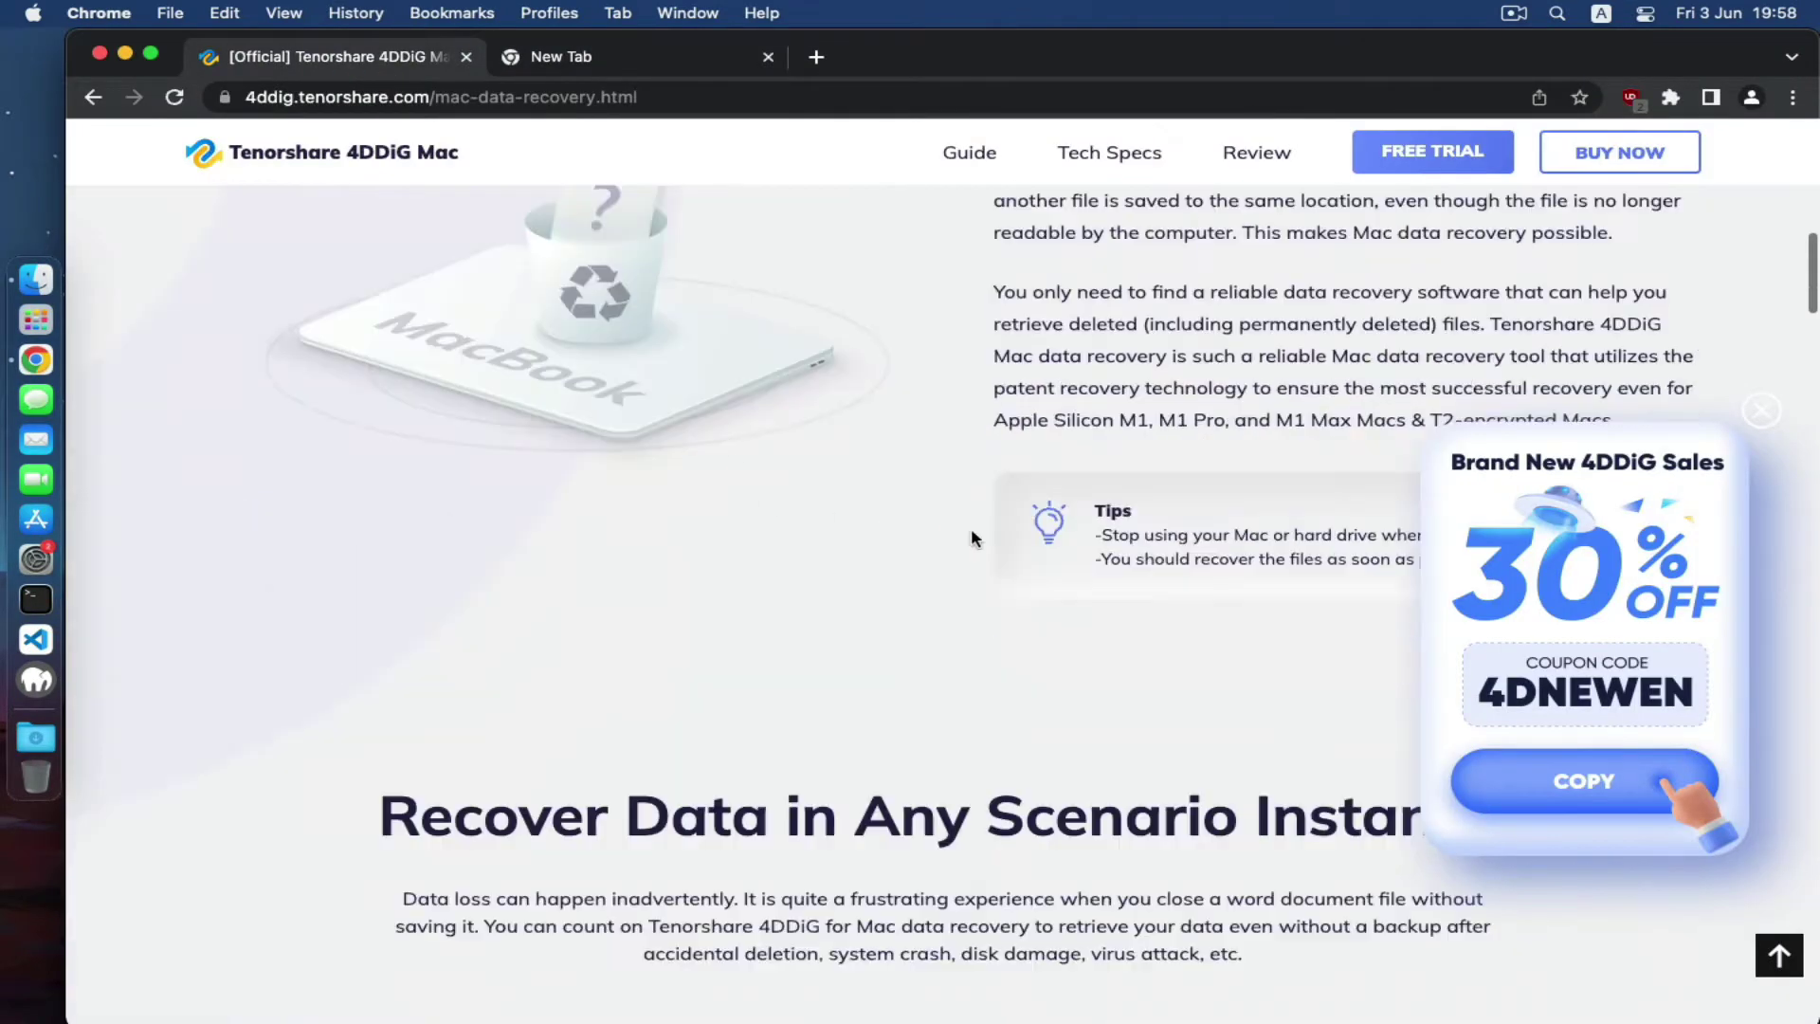
scroll(711, 398, up, 10)
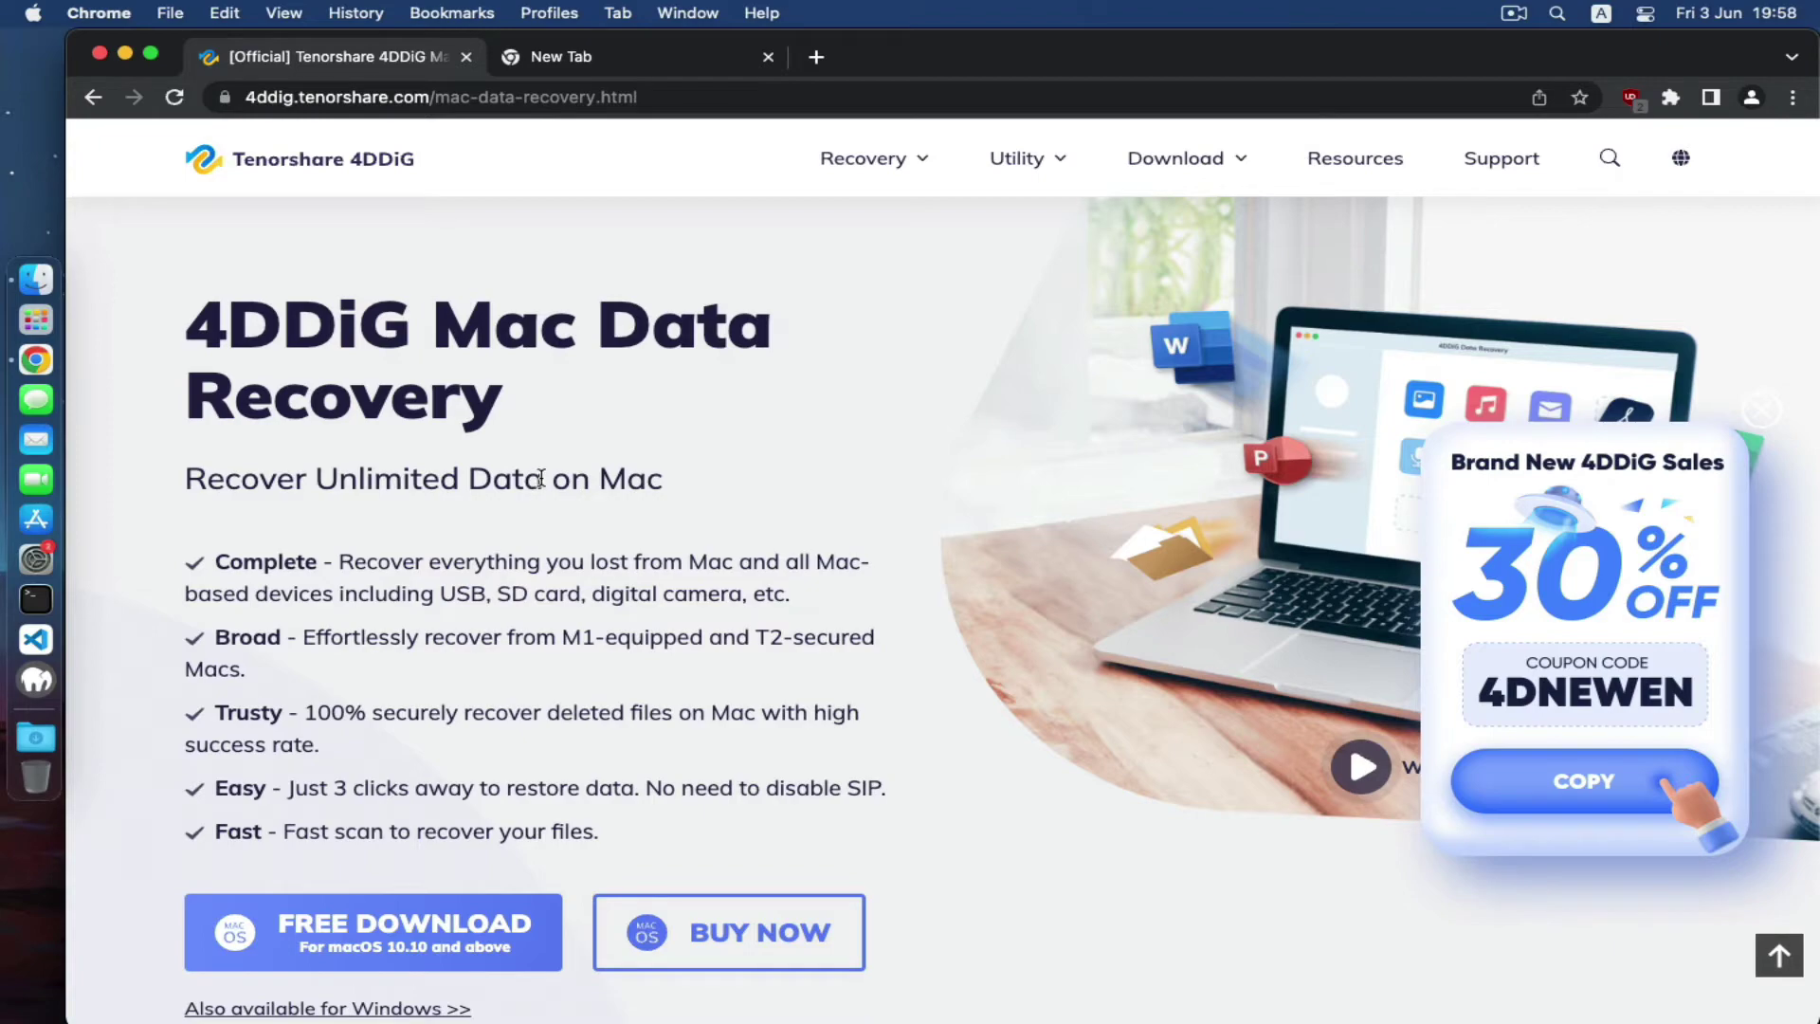
scroll(539, 479, down, 9)
scroll(625, 526, up, 8)
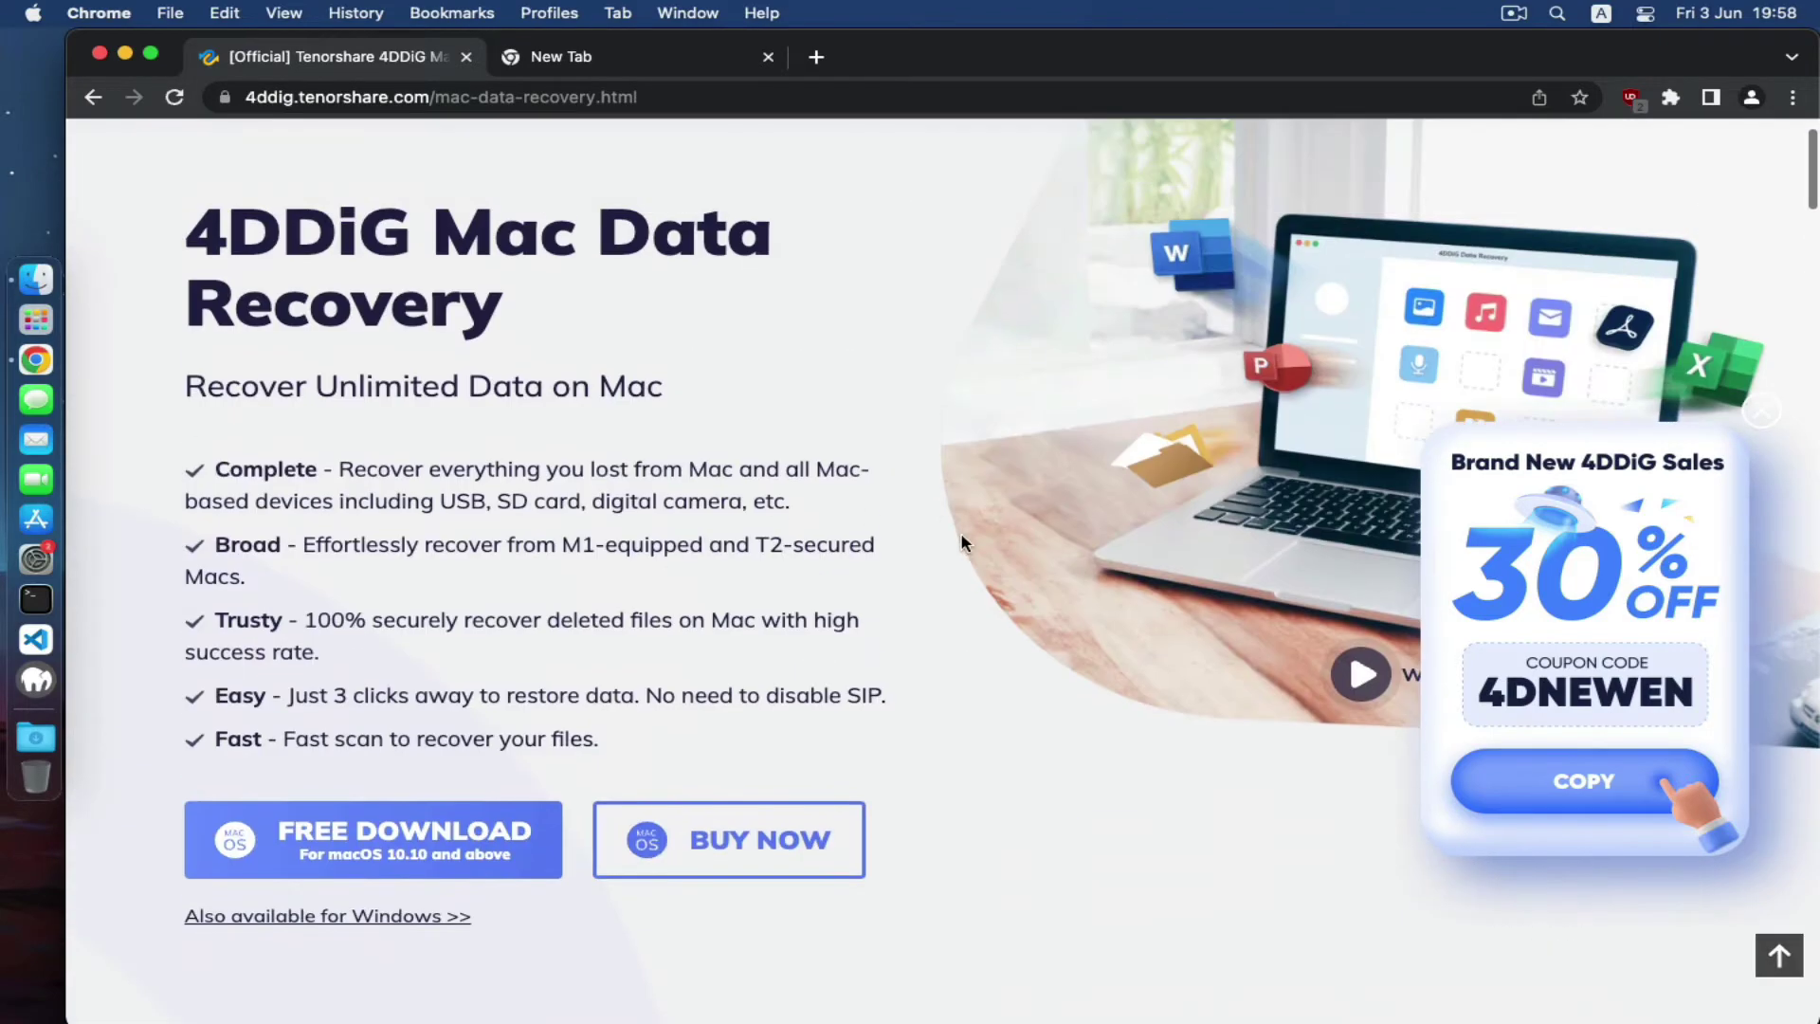
scroll(942, 549, down, 8)
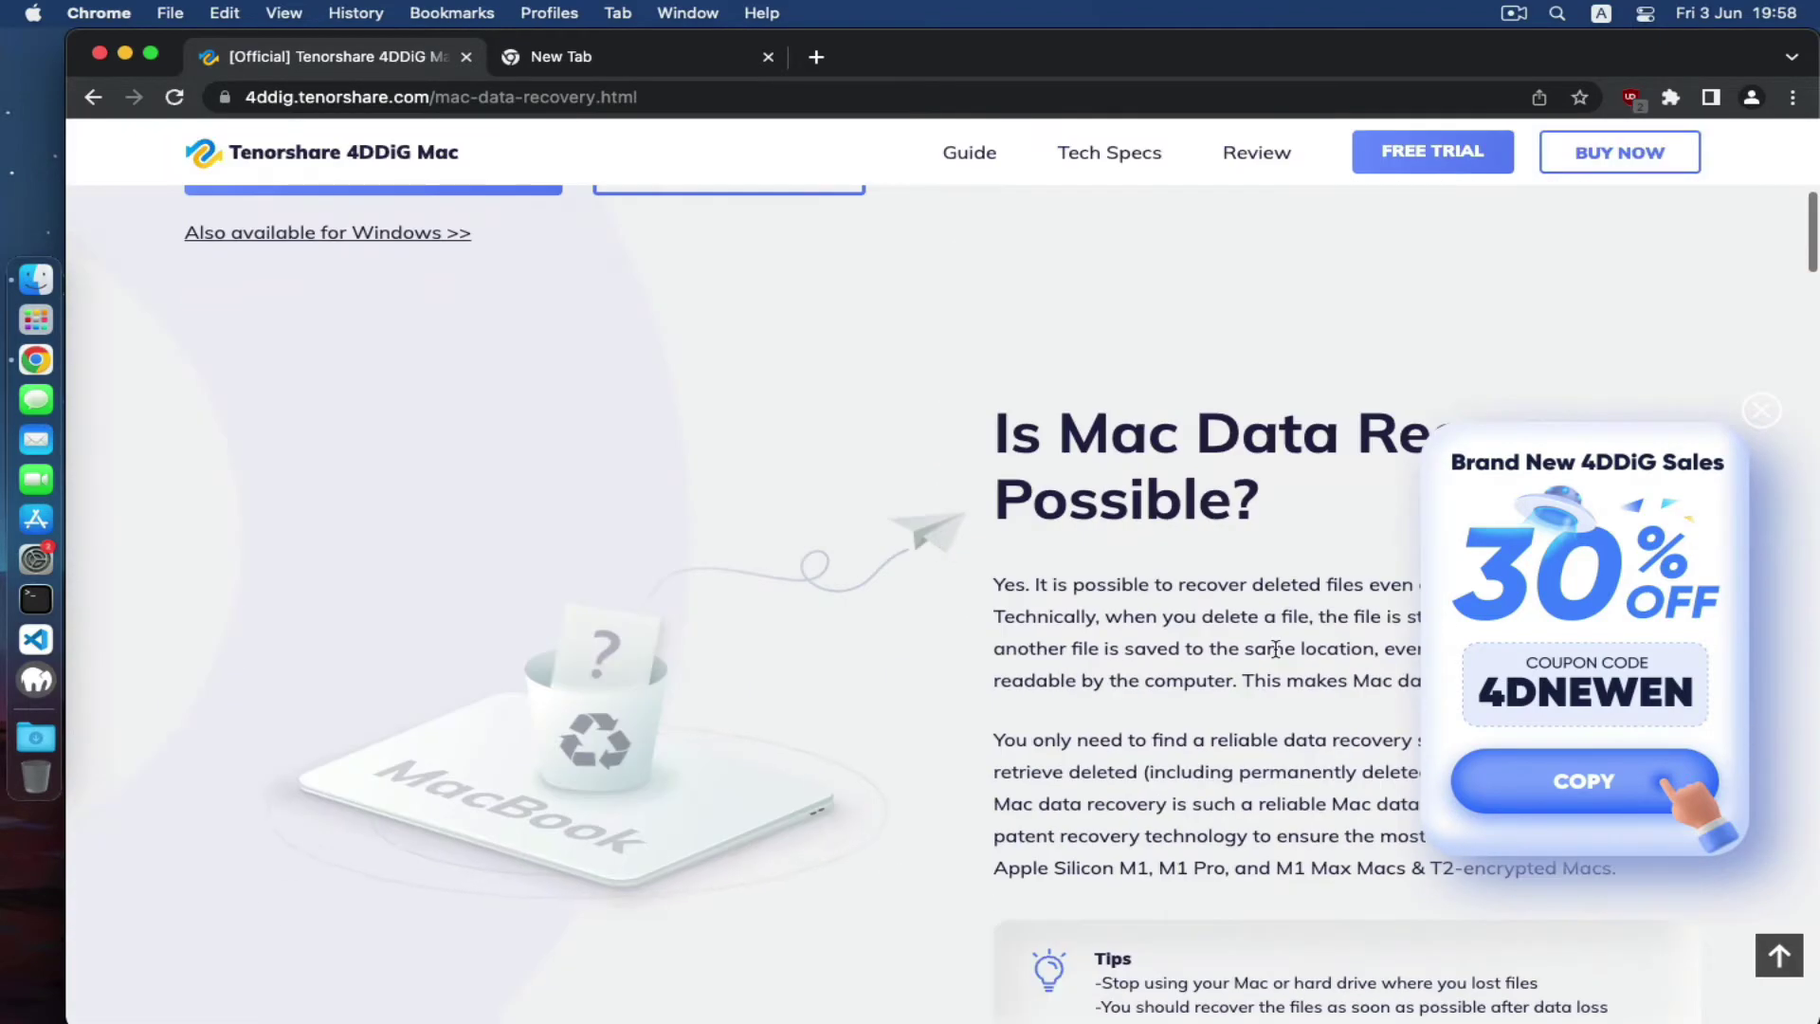
scroll(1113, 642, up, 9)
scroll(1112, 642, down, 8)
scroll(1113, 641, up, 8)
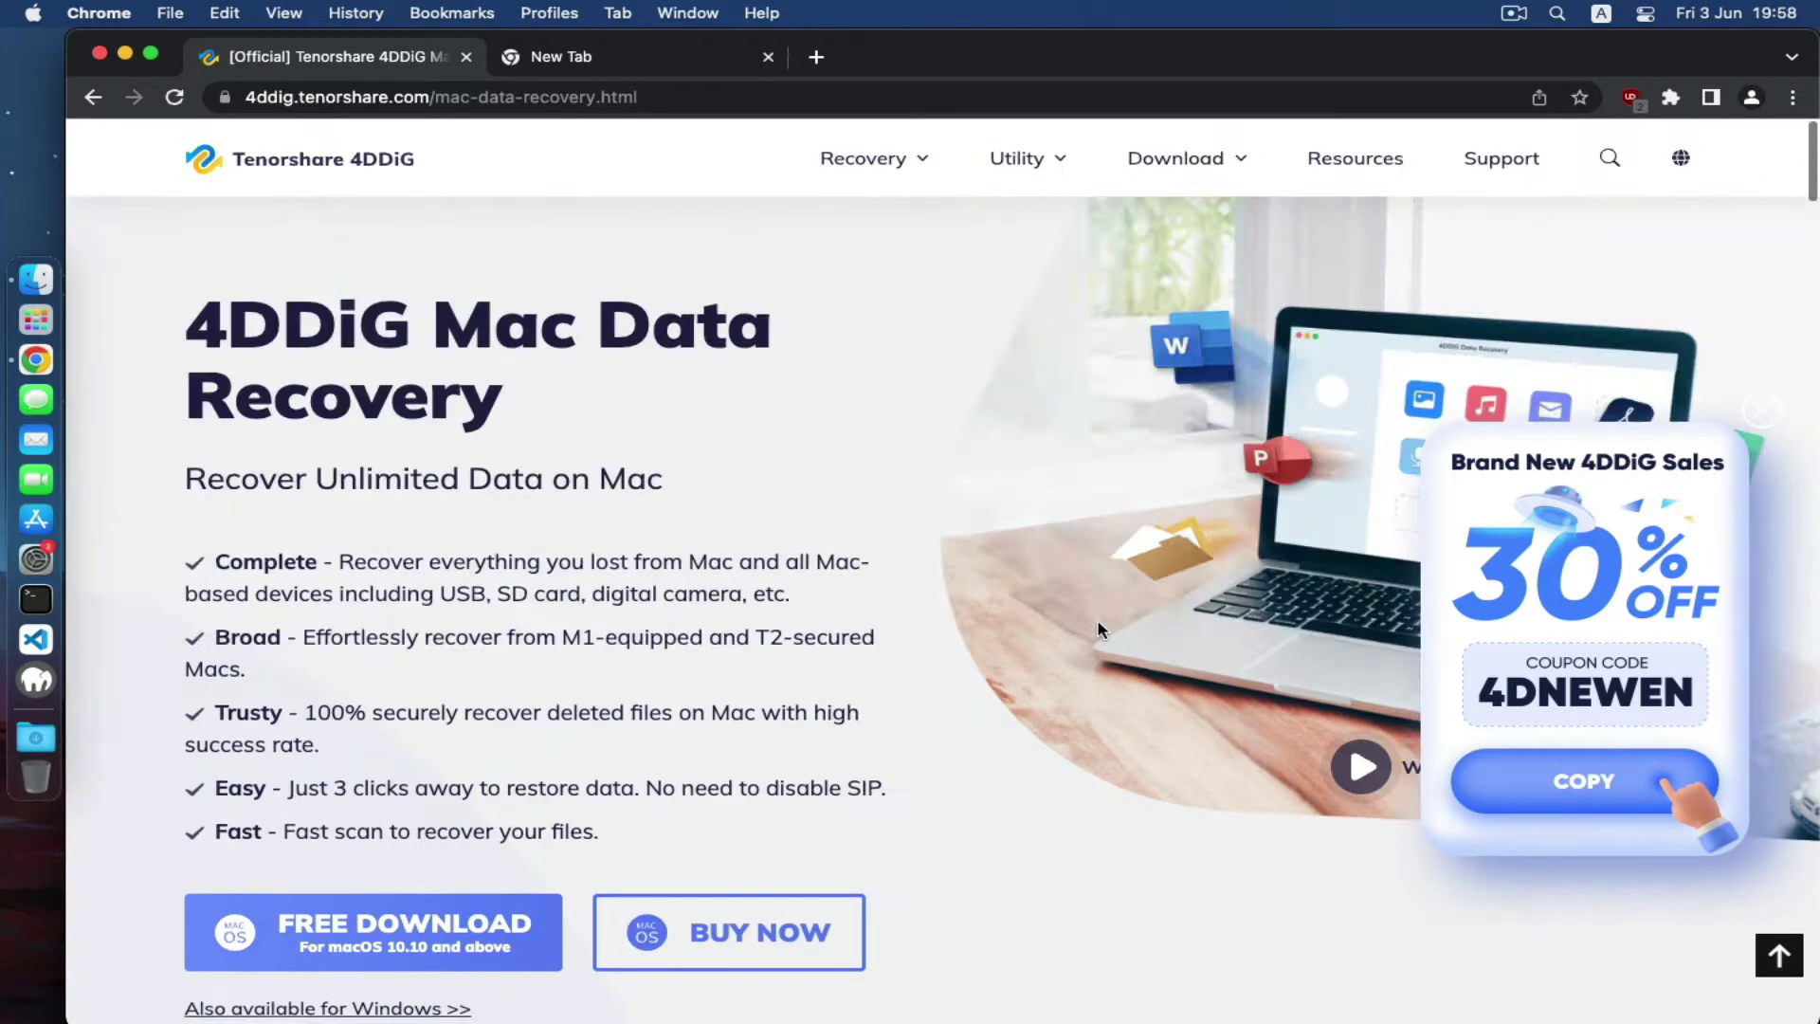
scroll(877, 438, down, 5)
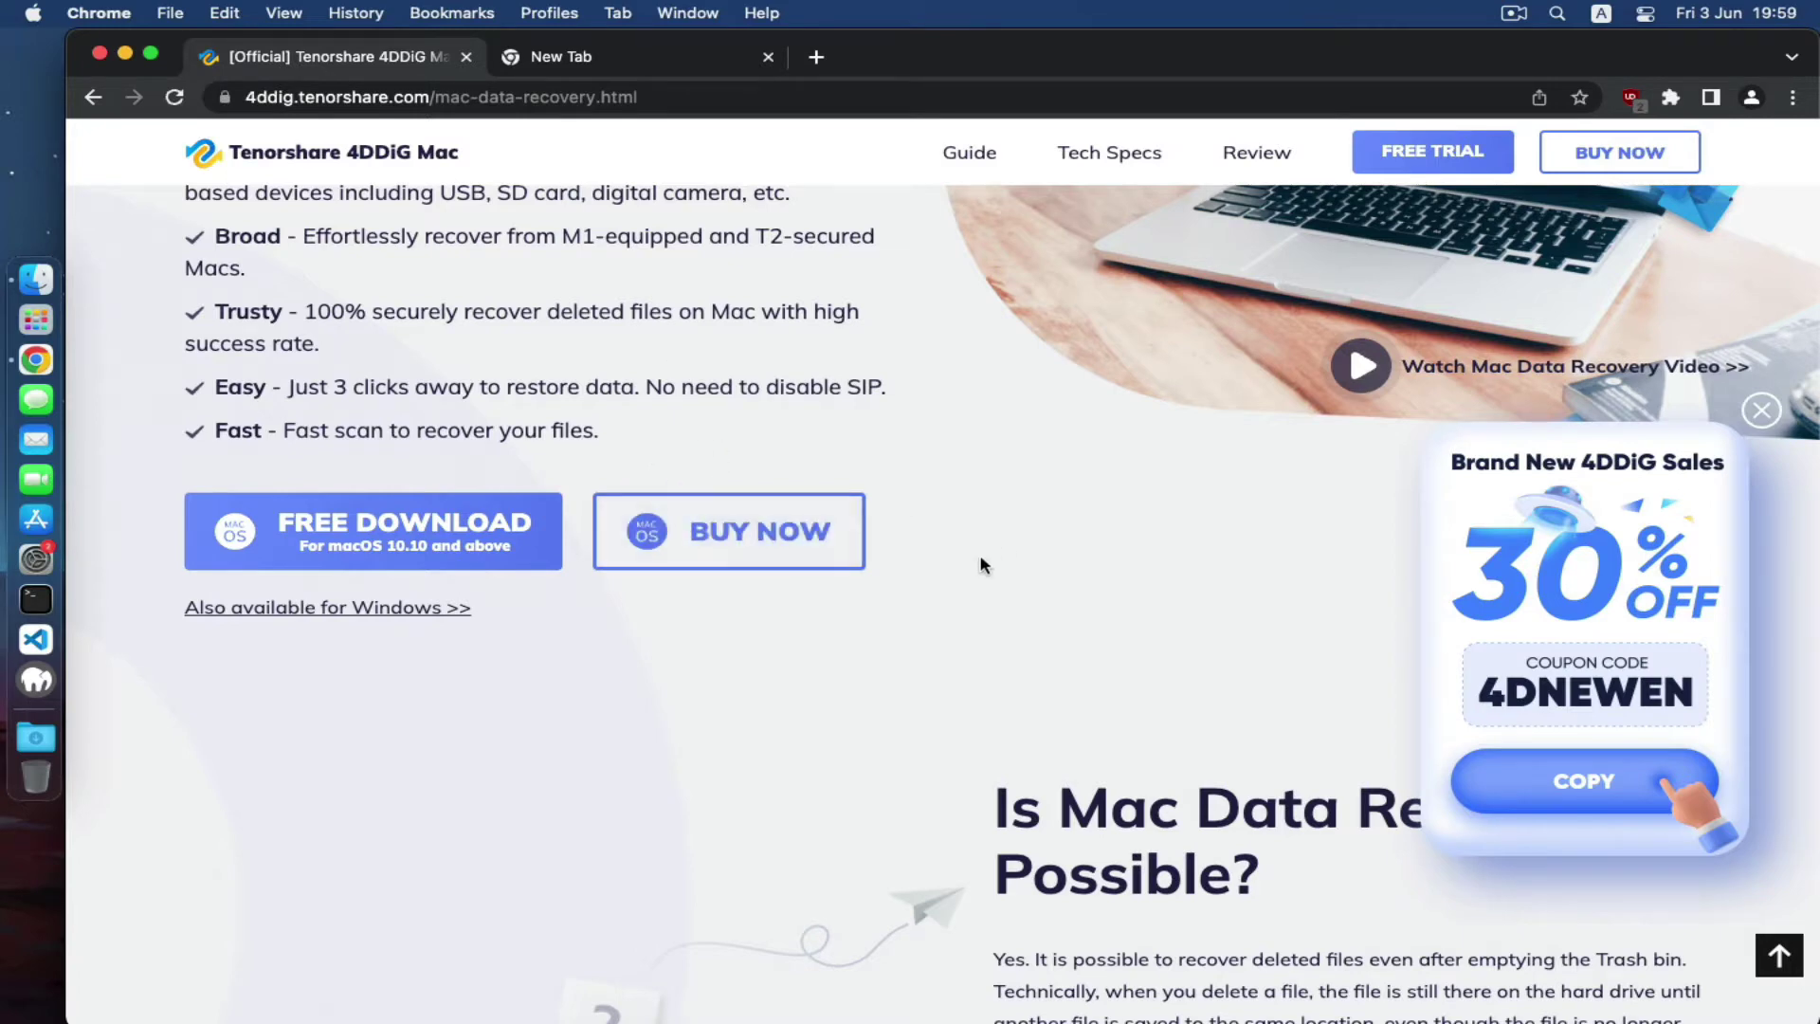
Step: Start the FREE DOWNLOAD of the Mac installer 4ddig-for-mac.dmg
click(673, 60)
click(396, 66)
scroll(426, 379, up, 3)
click(425, 702)
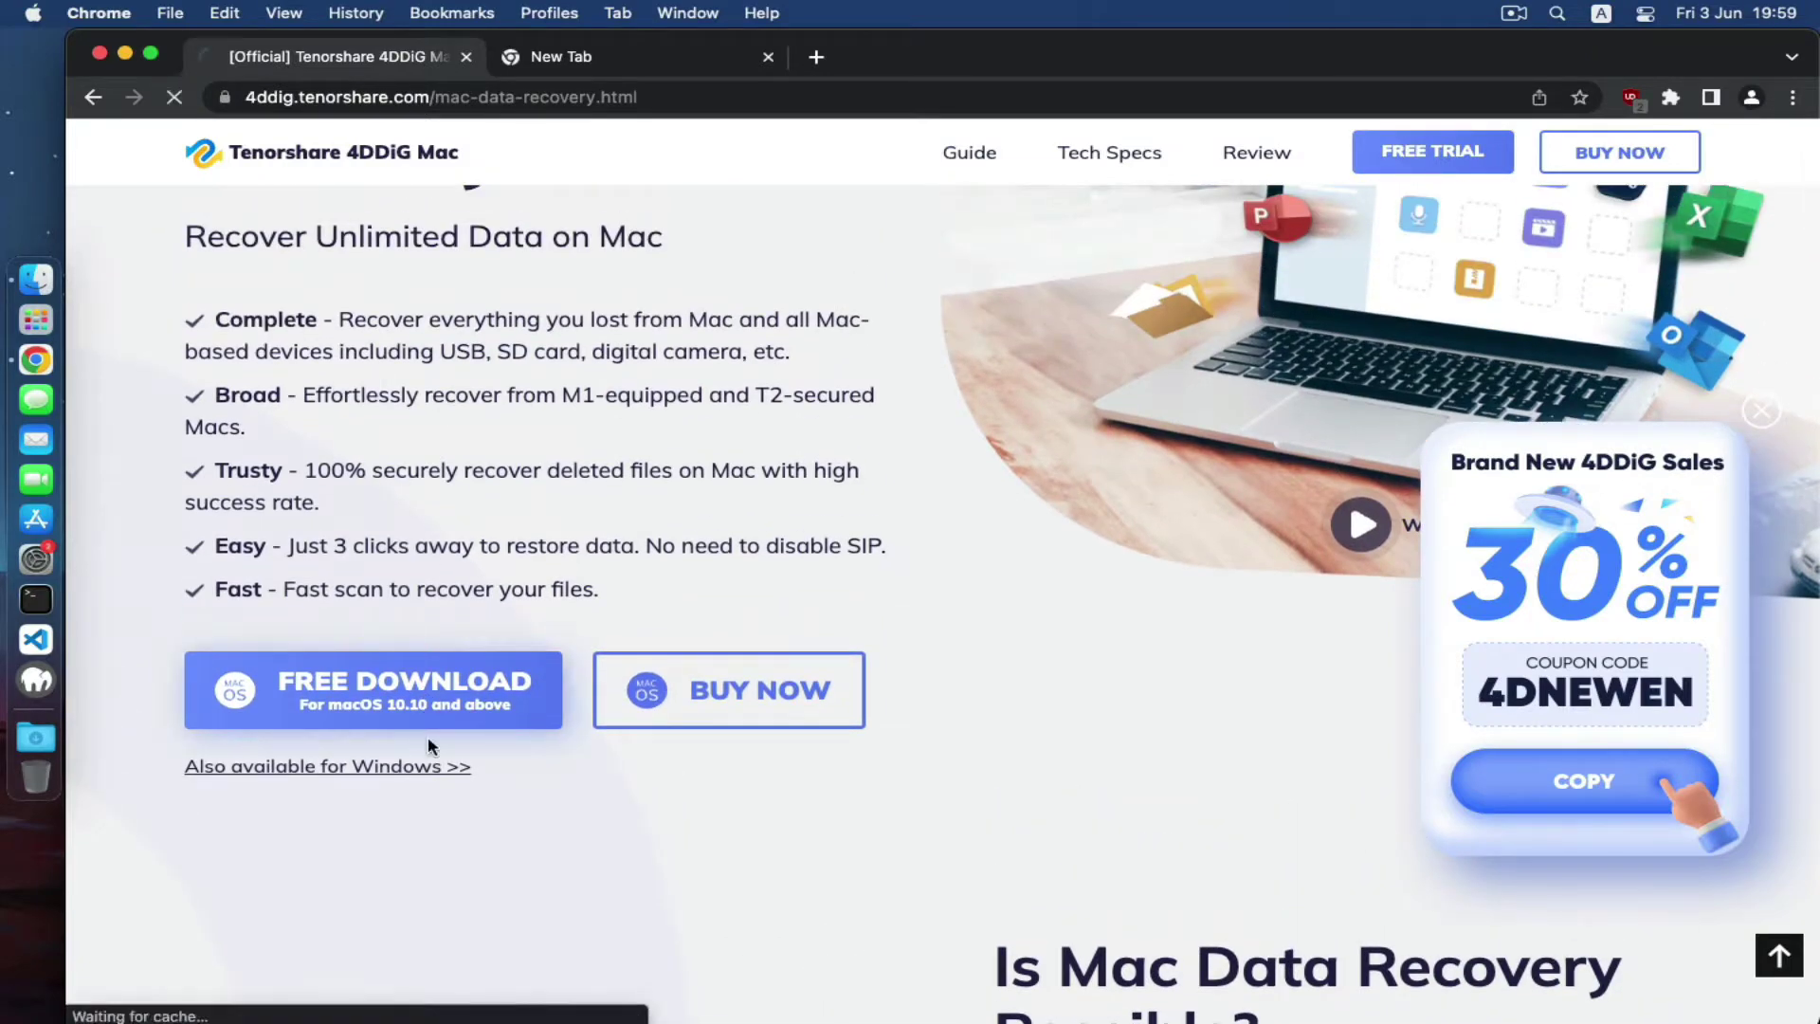
scroll(660, 474, down, 1)
scroll(659, 459, down, 3)
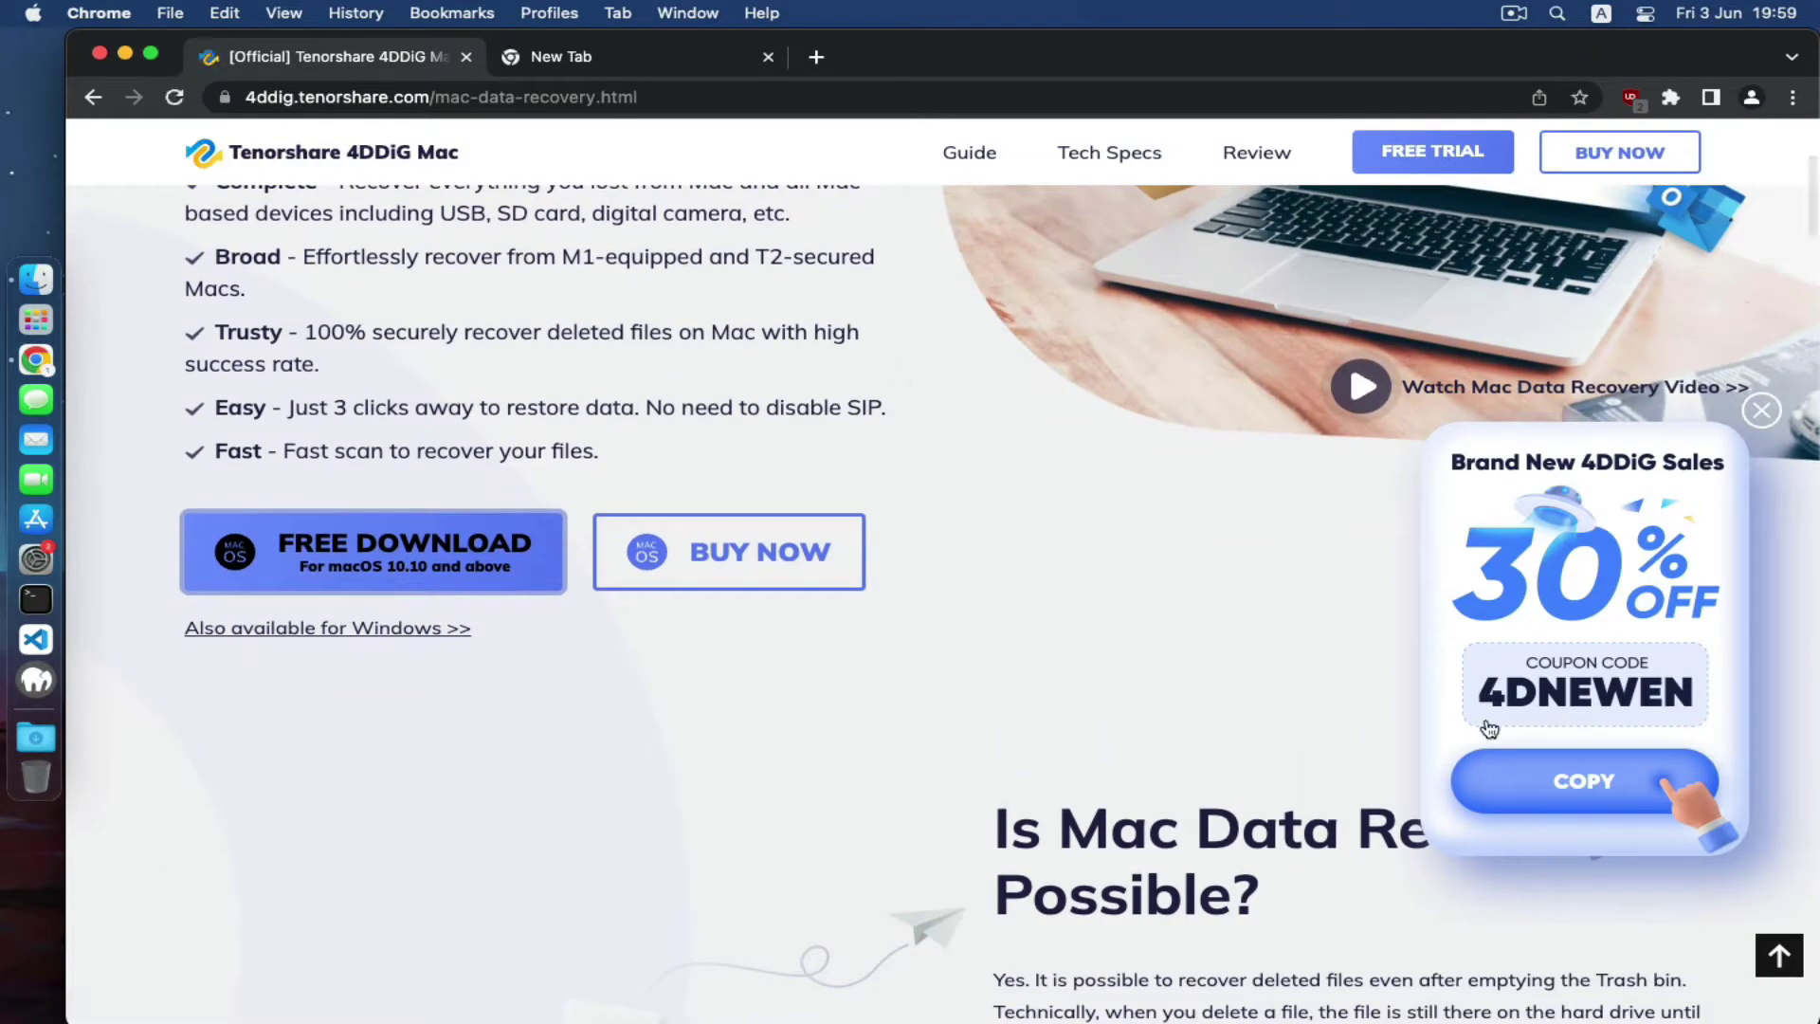
Step: Dismiss the 30% OFF coupon popup, then reopen the coupon offer
click(1763, 391)
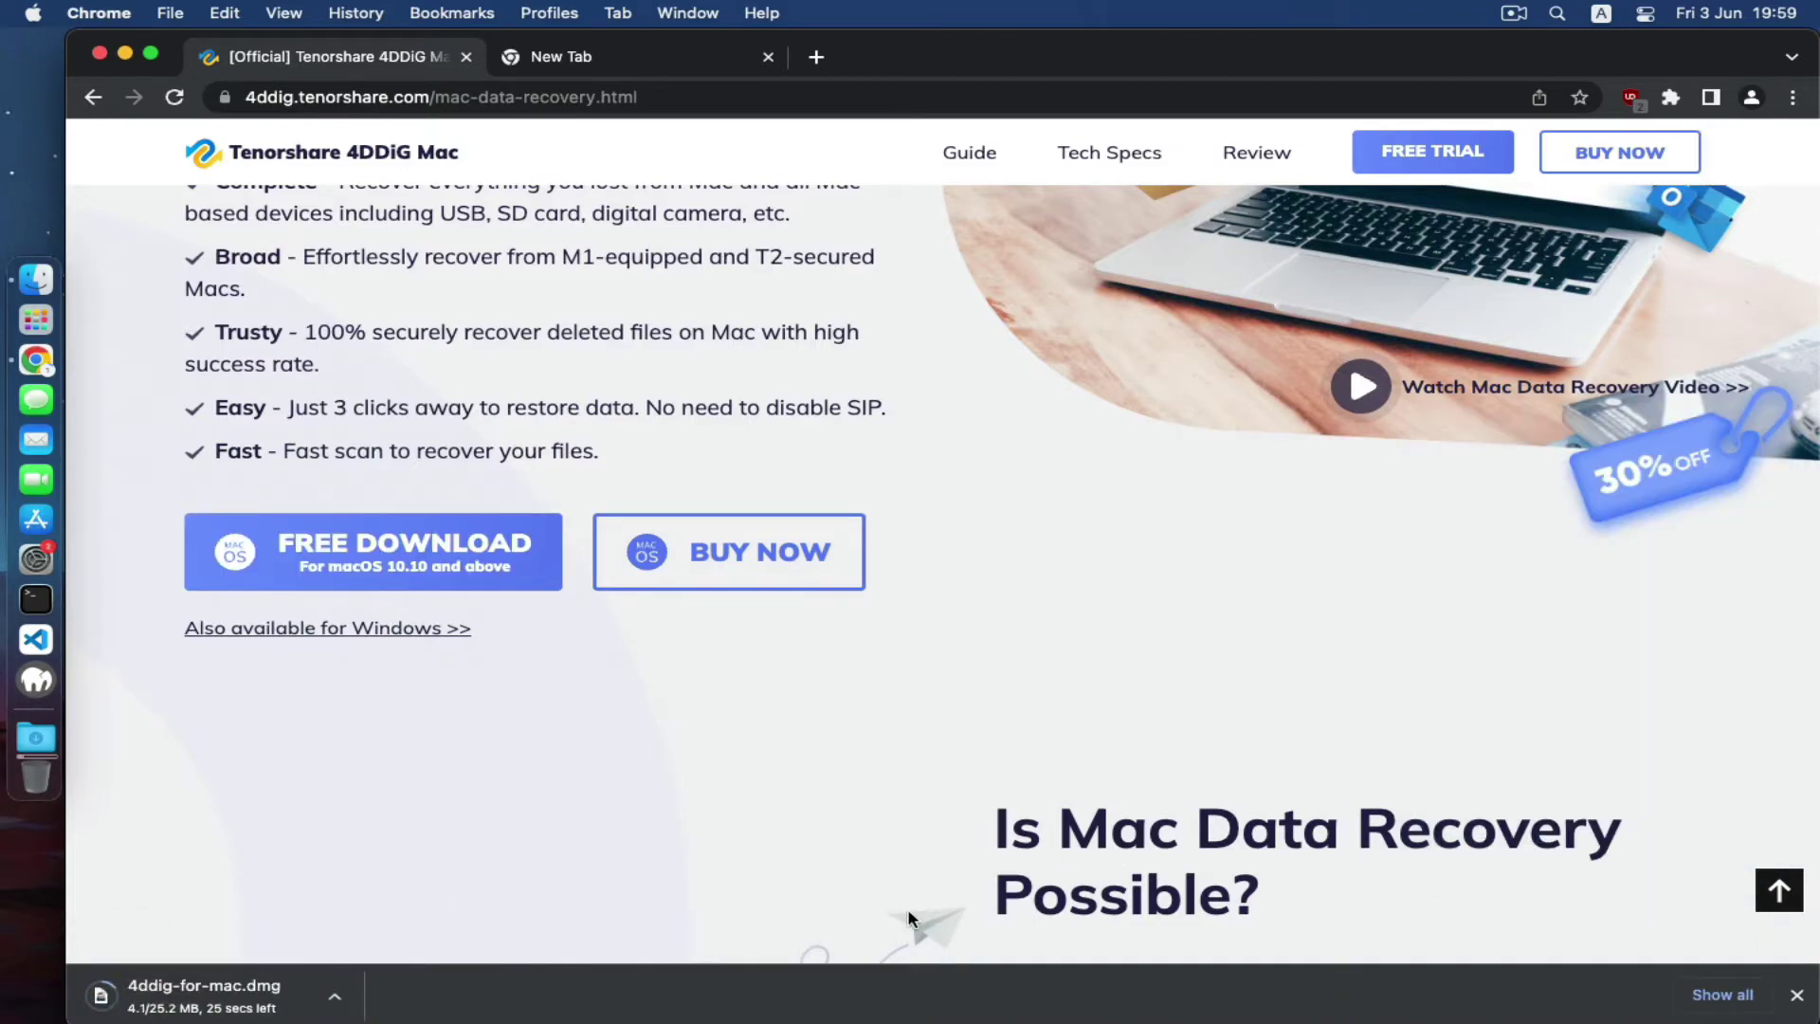
scroll(822, 749, down, 15)
scroll(760, 679, up, 8)
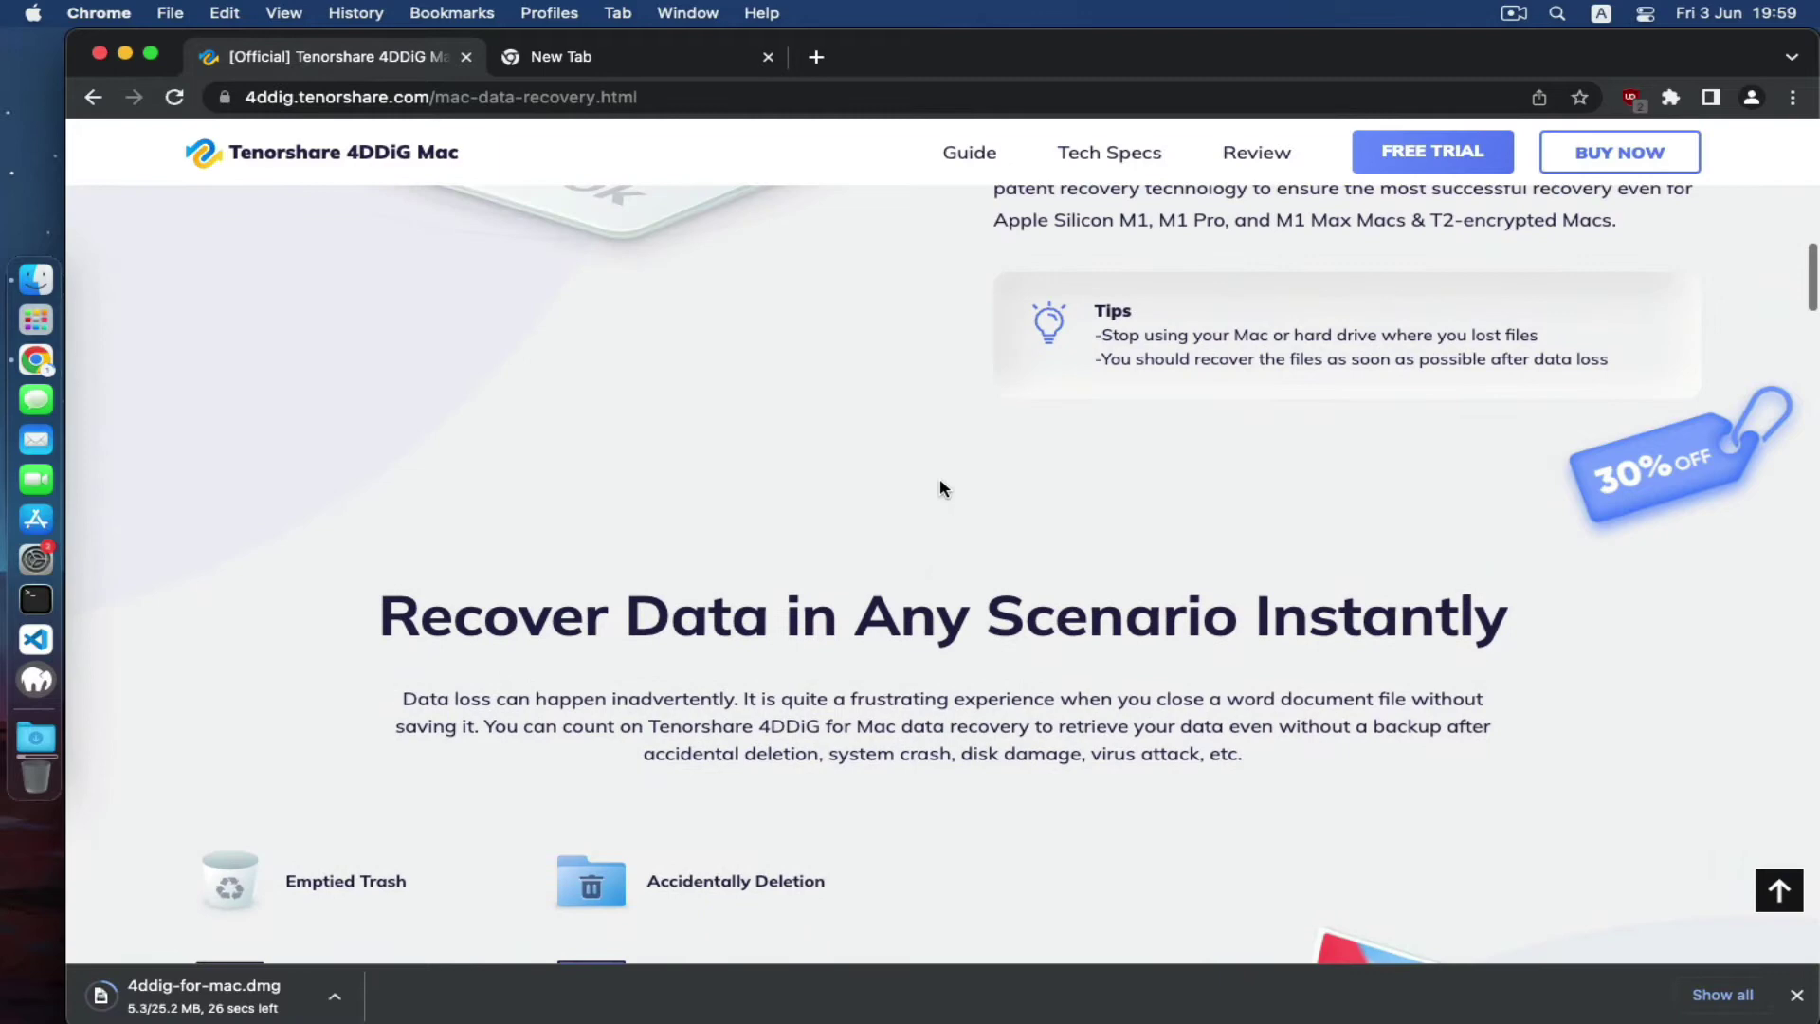
scroll(941, 486, up, 15)
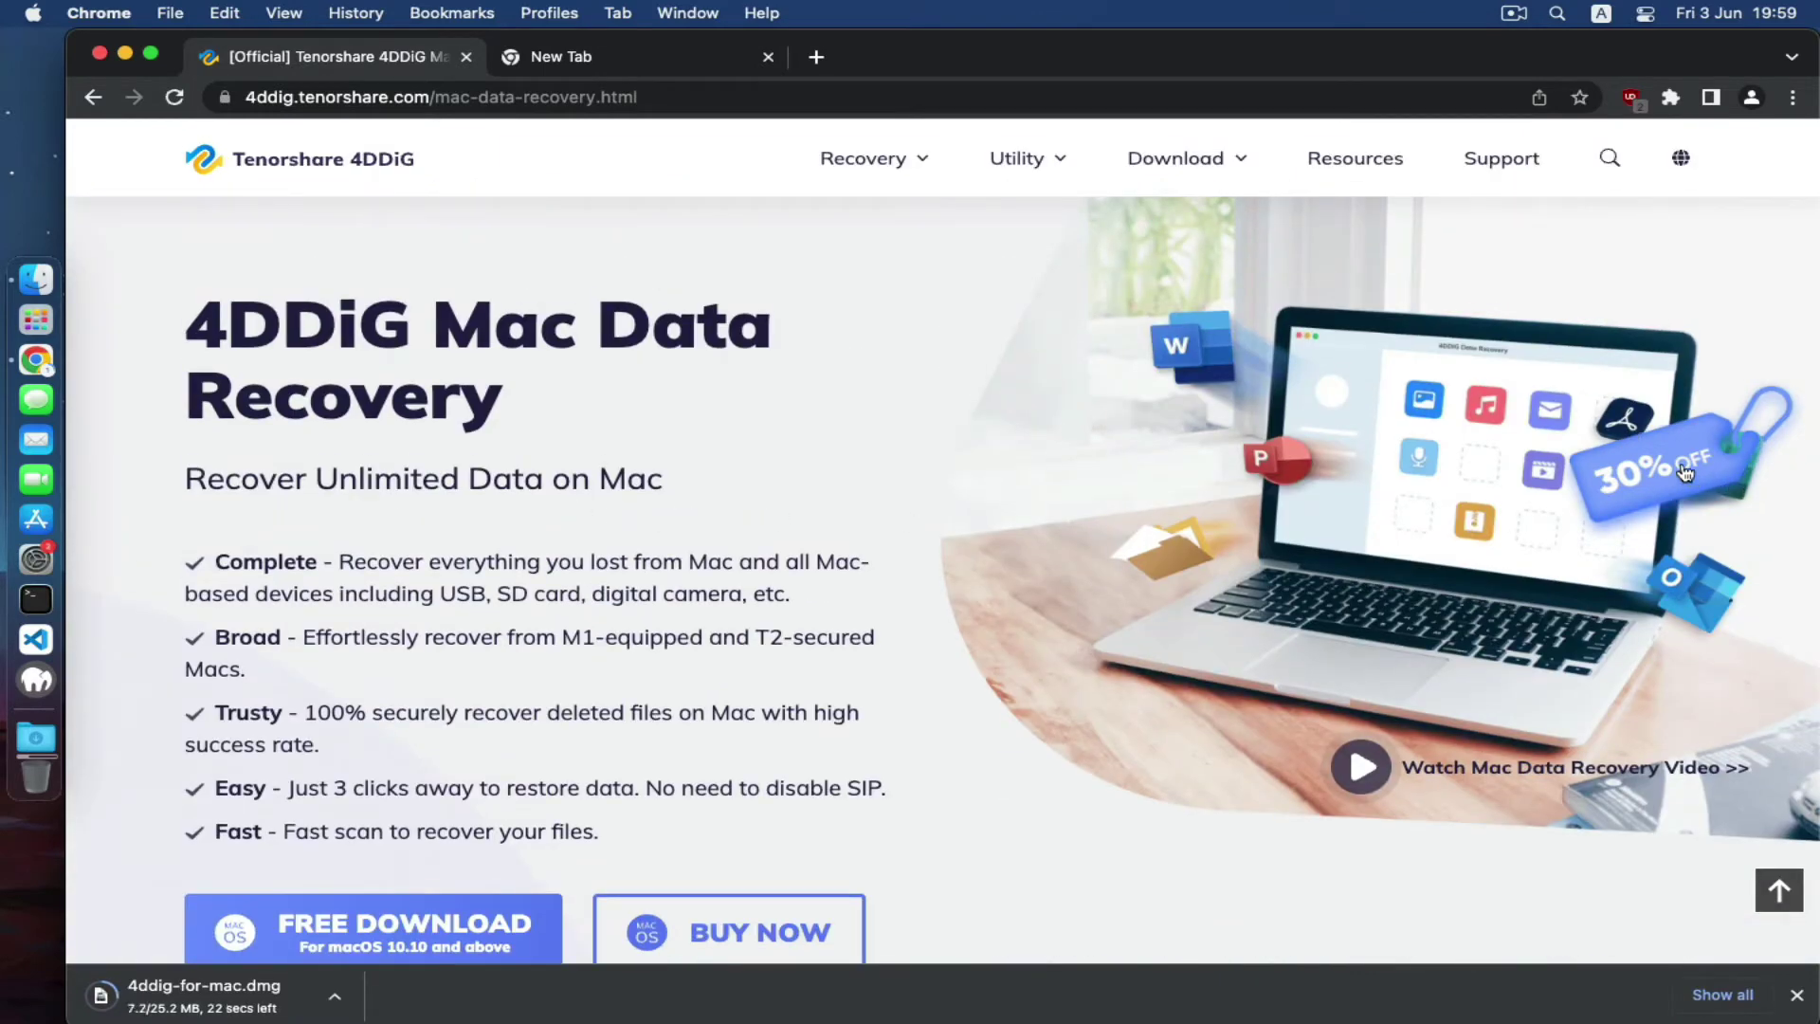
click(1685, 471)
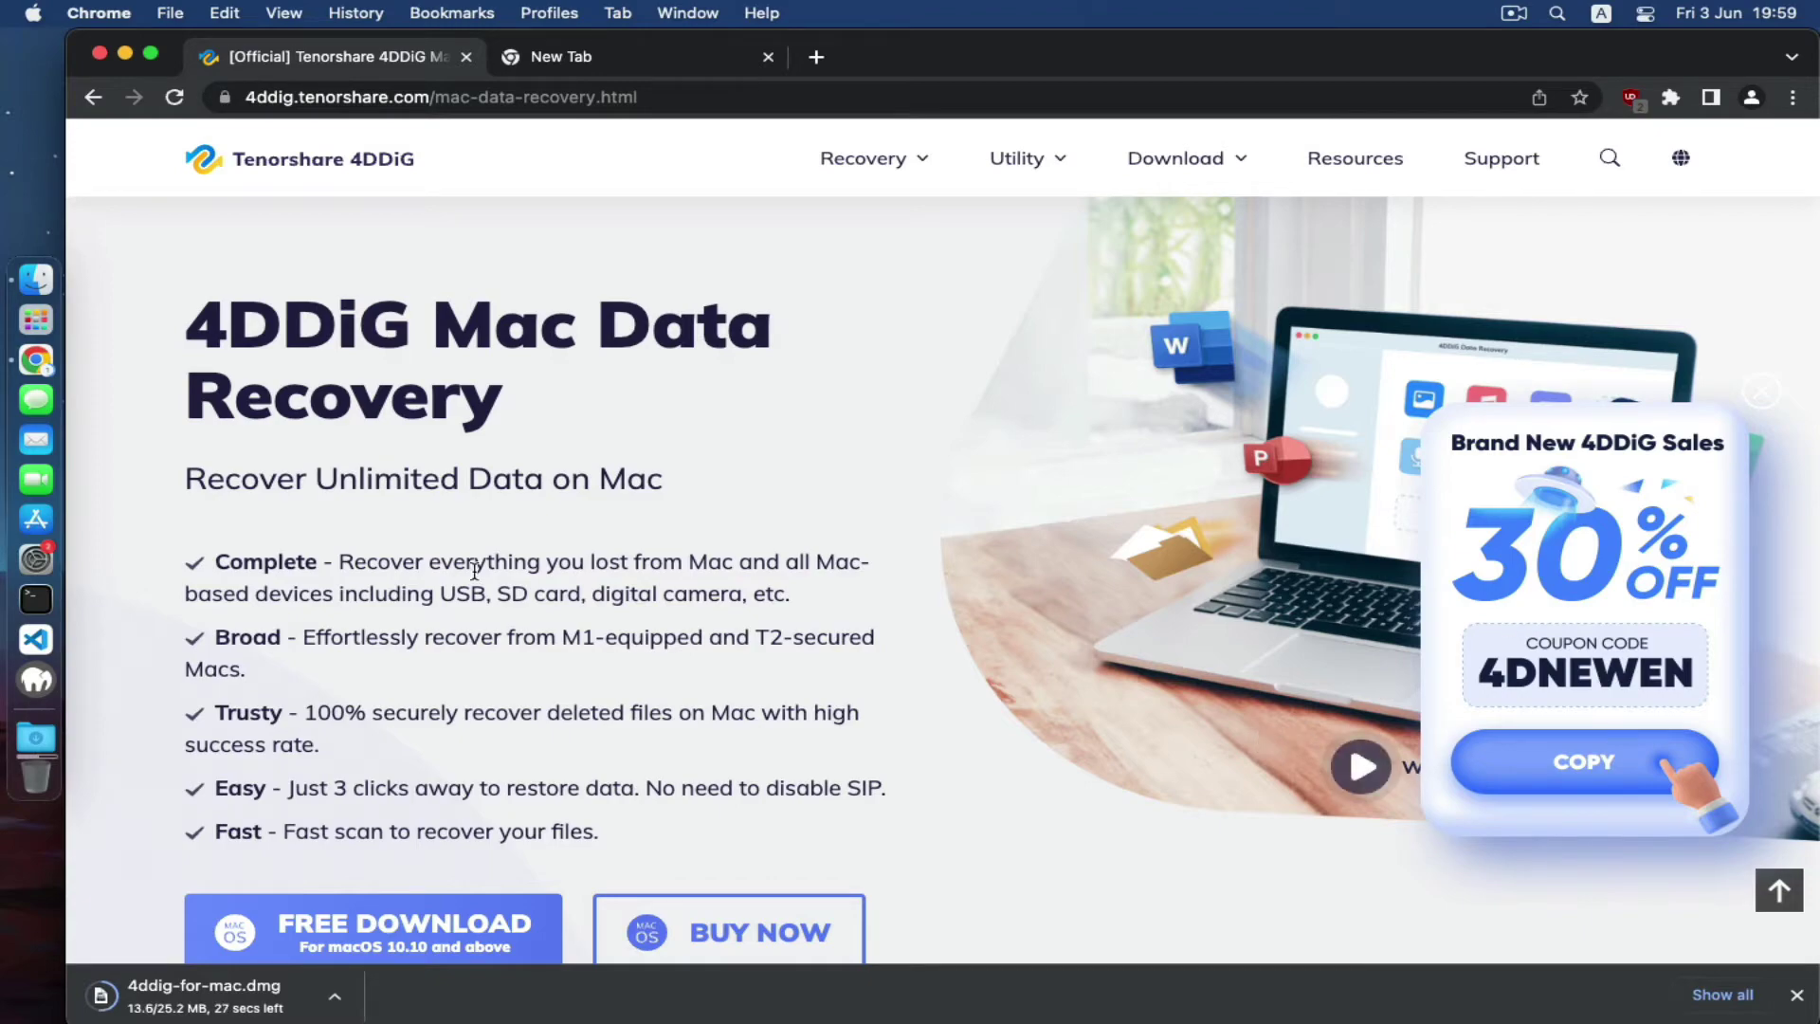
Step: Wait for 4ddig-for-mac.dmg to finish downloading, then close the download bar
scroll(910, 568, down, 3)
scroll(664, 522, up, 3)
scroll(772, 526, down, 4)
scroll(769, 521, down, 10)
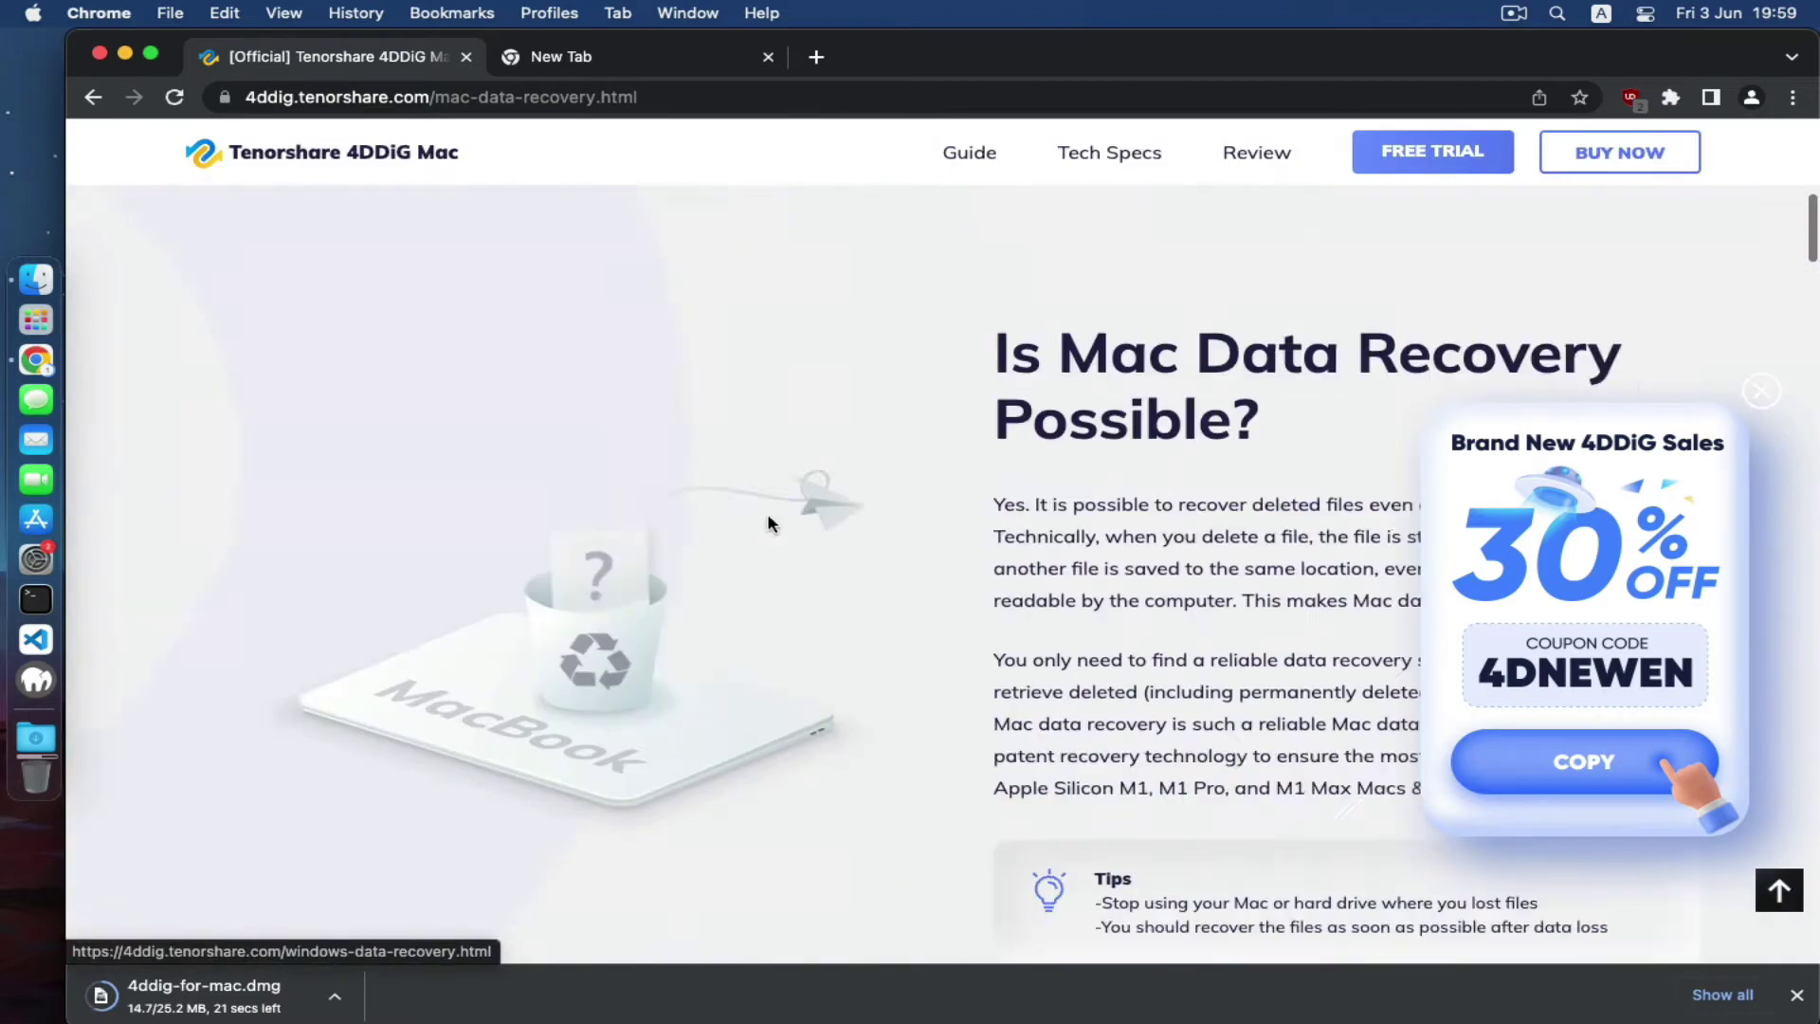
scroll(782, 511, up, 9)
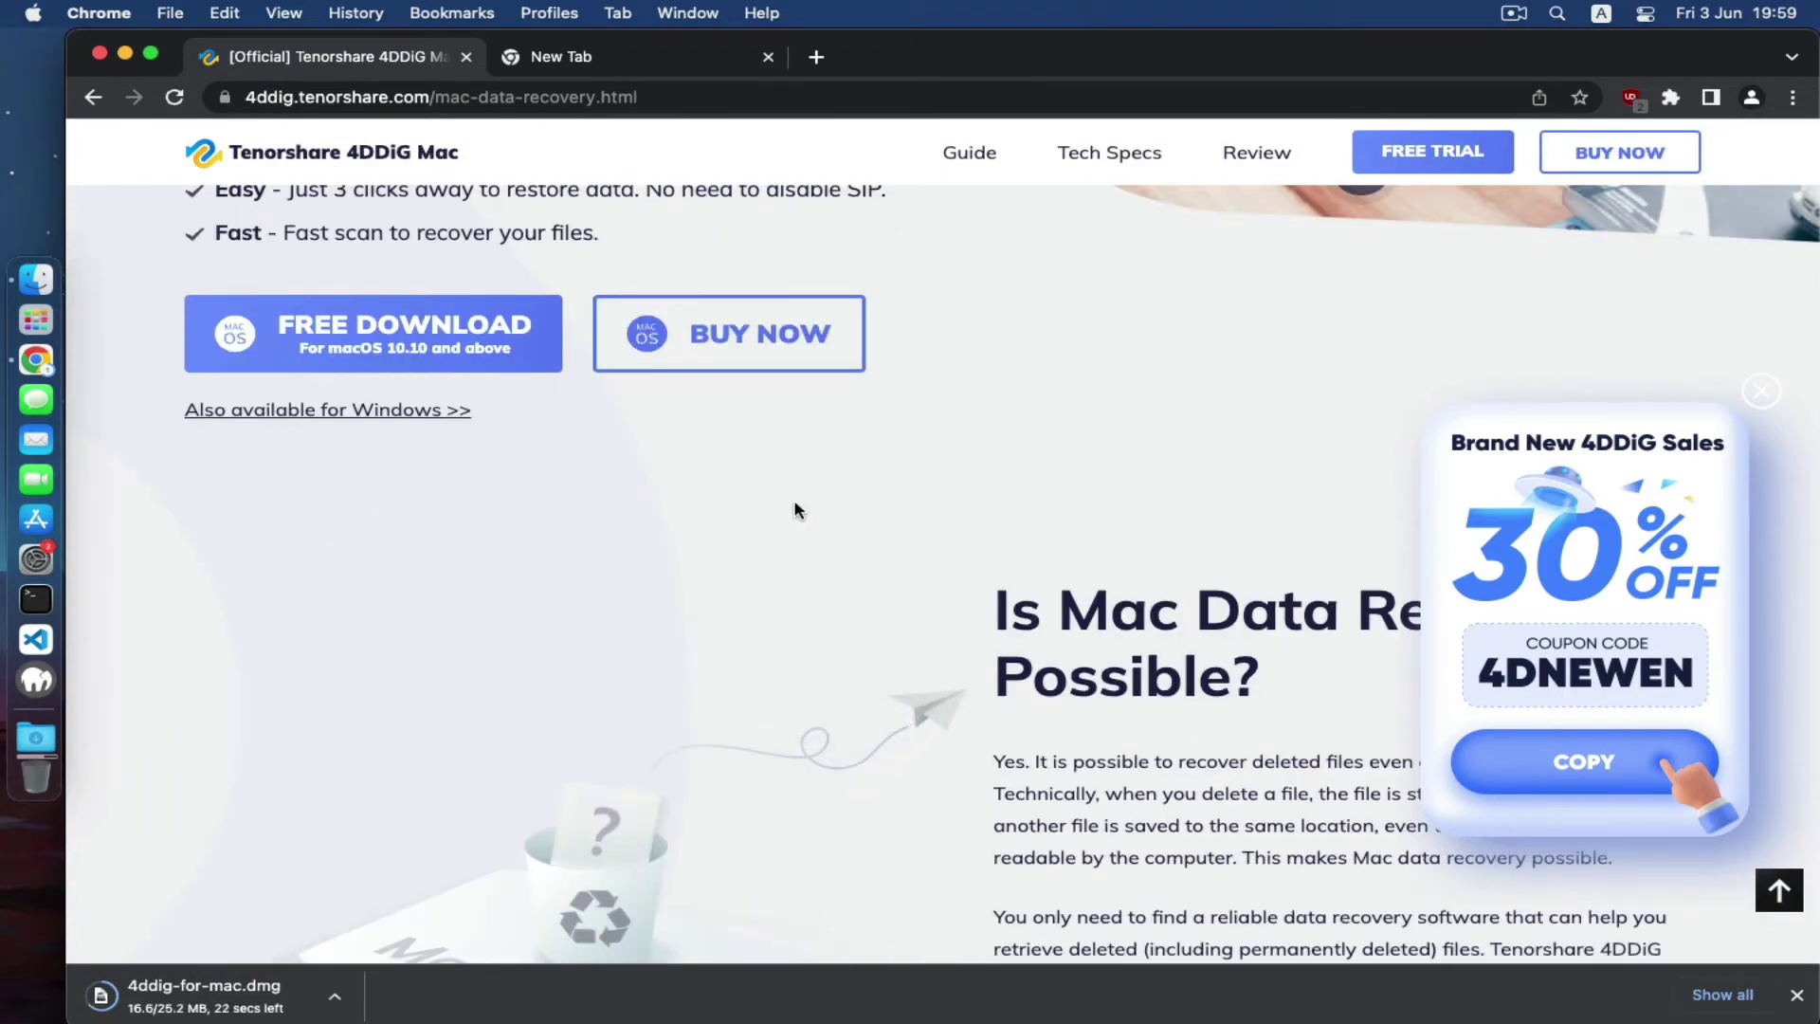
scroll(773, 606, down, 7)
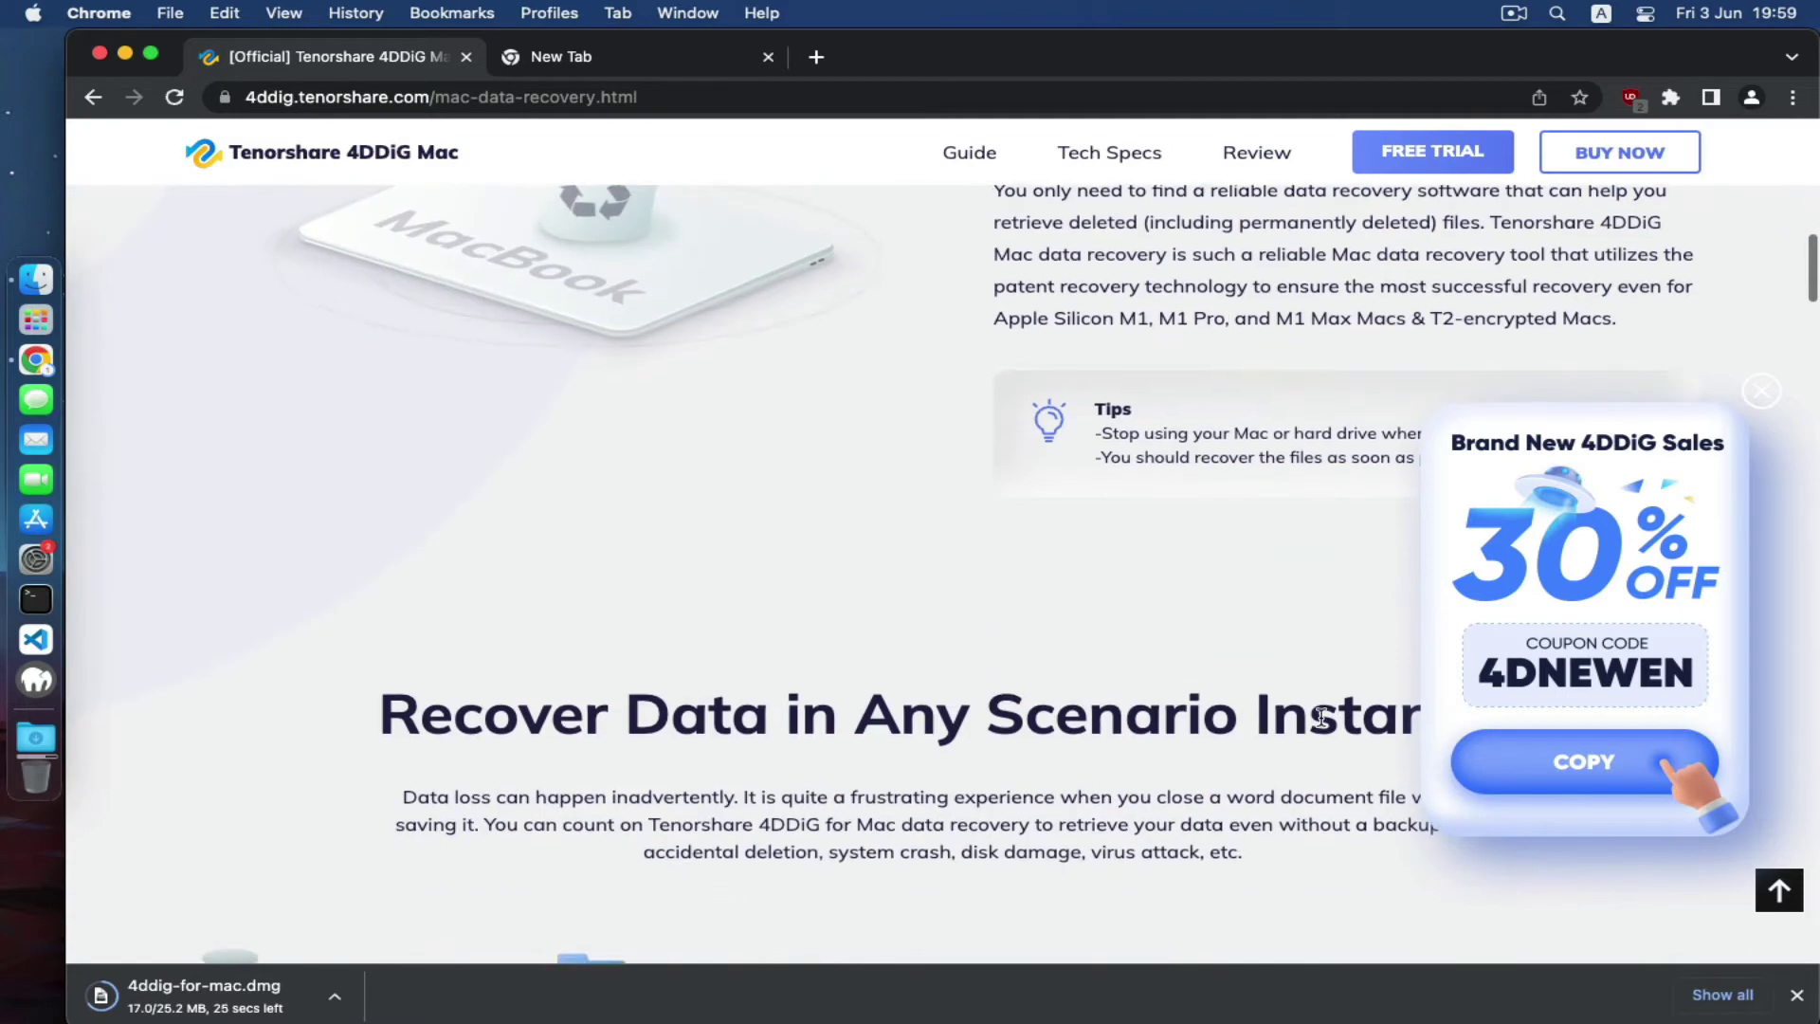
scroll(538, 618, down, 6)
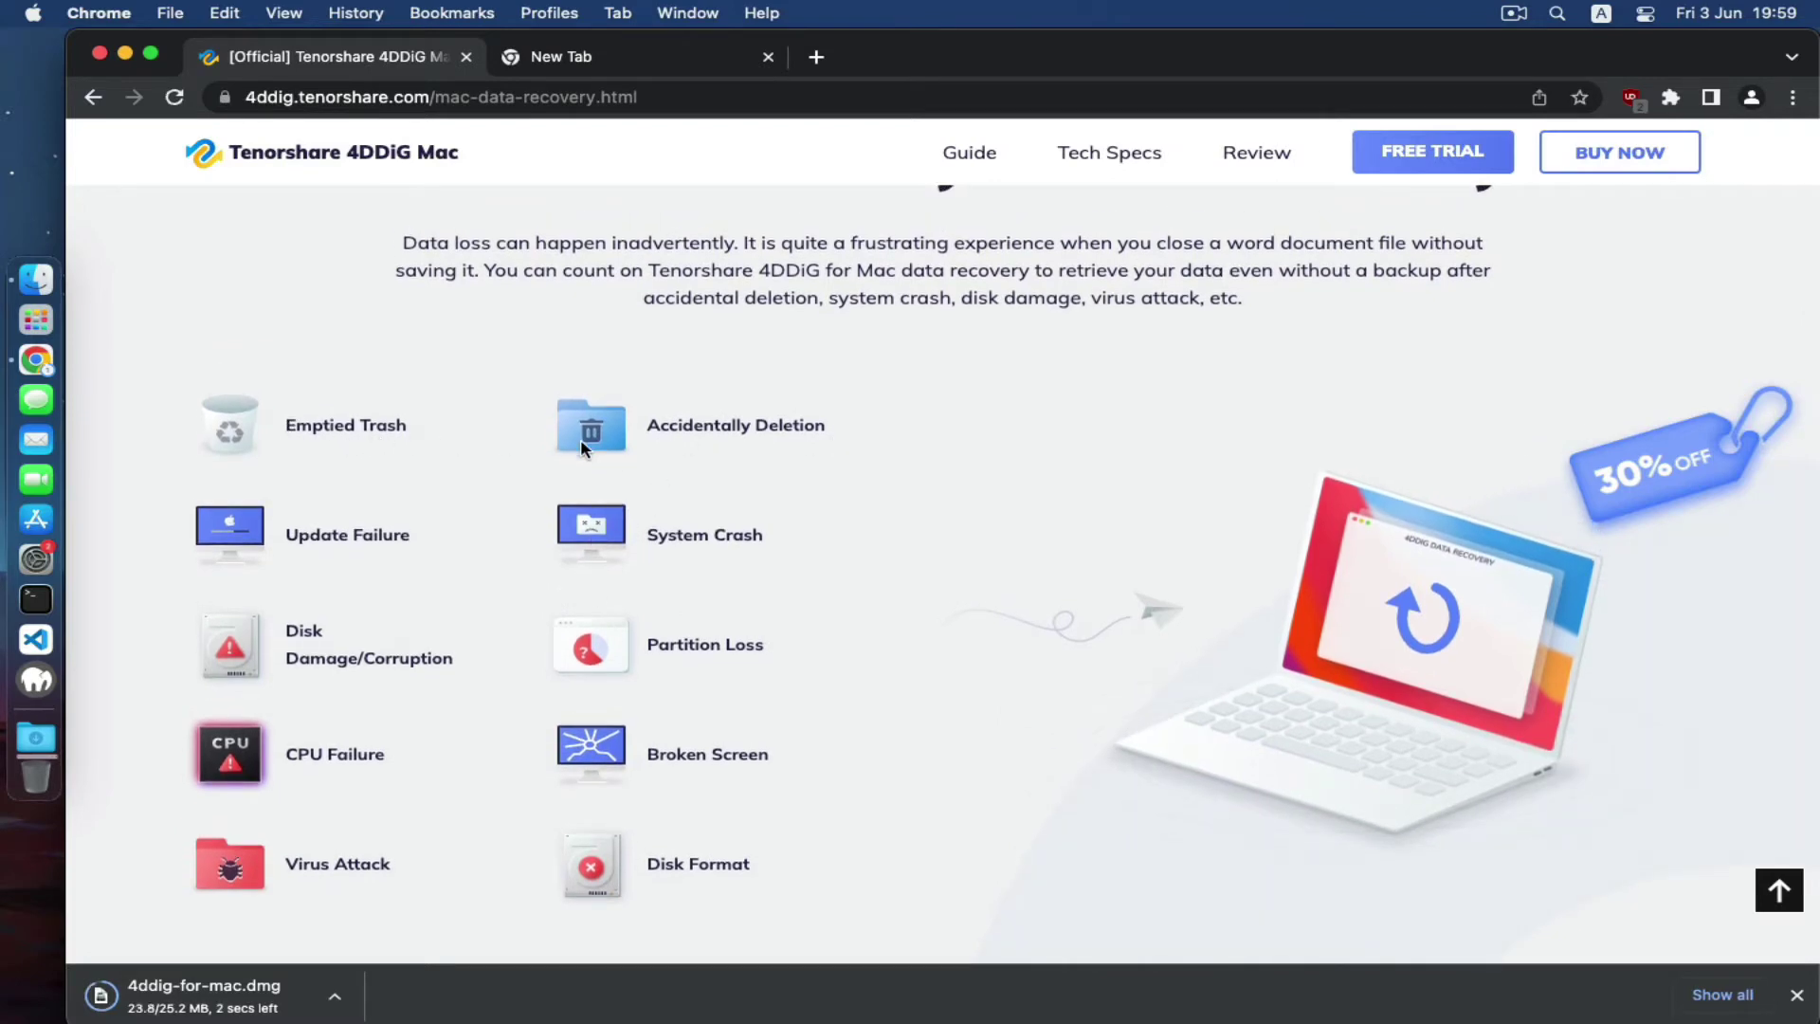
scroll(654, 559, down, 5)
scroll(642, 569, up, 2)
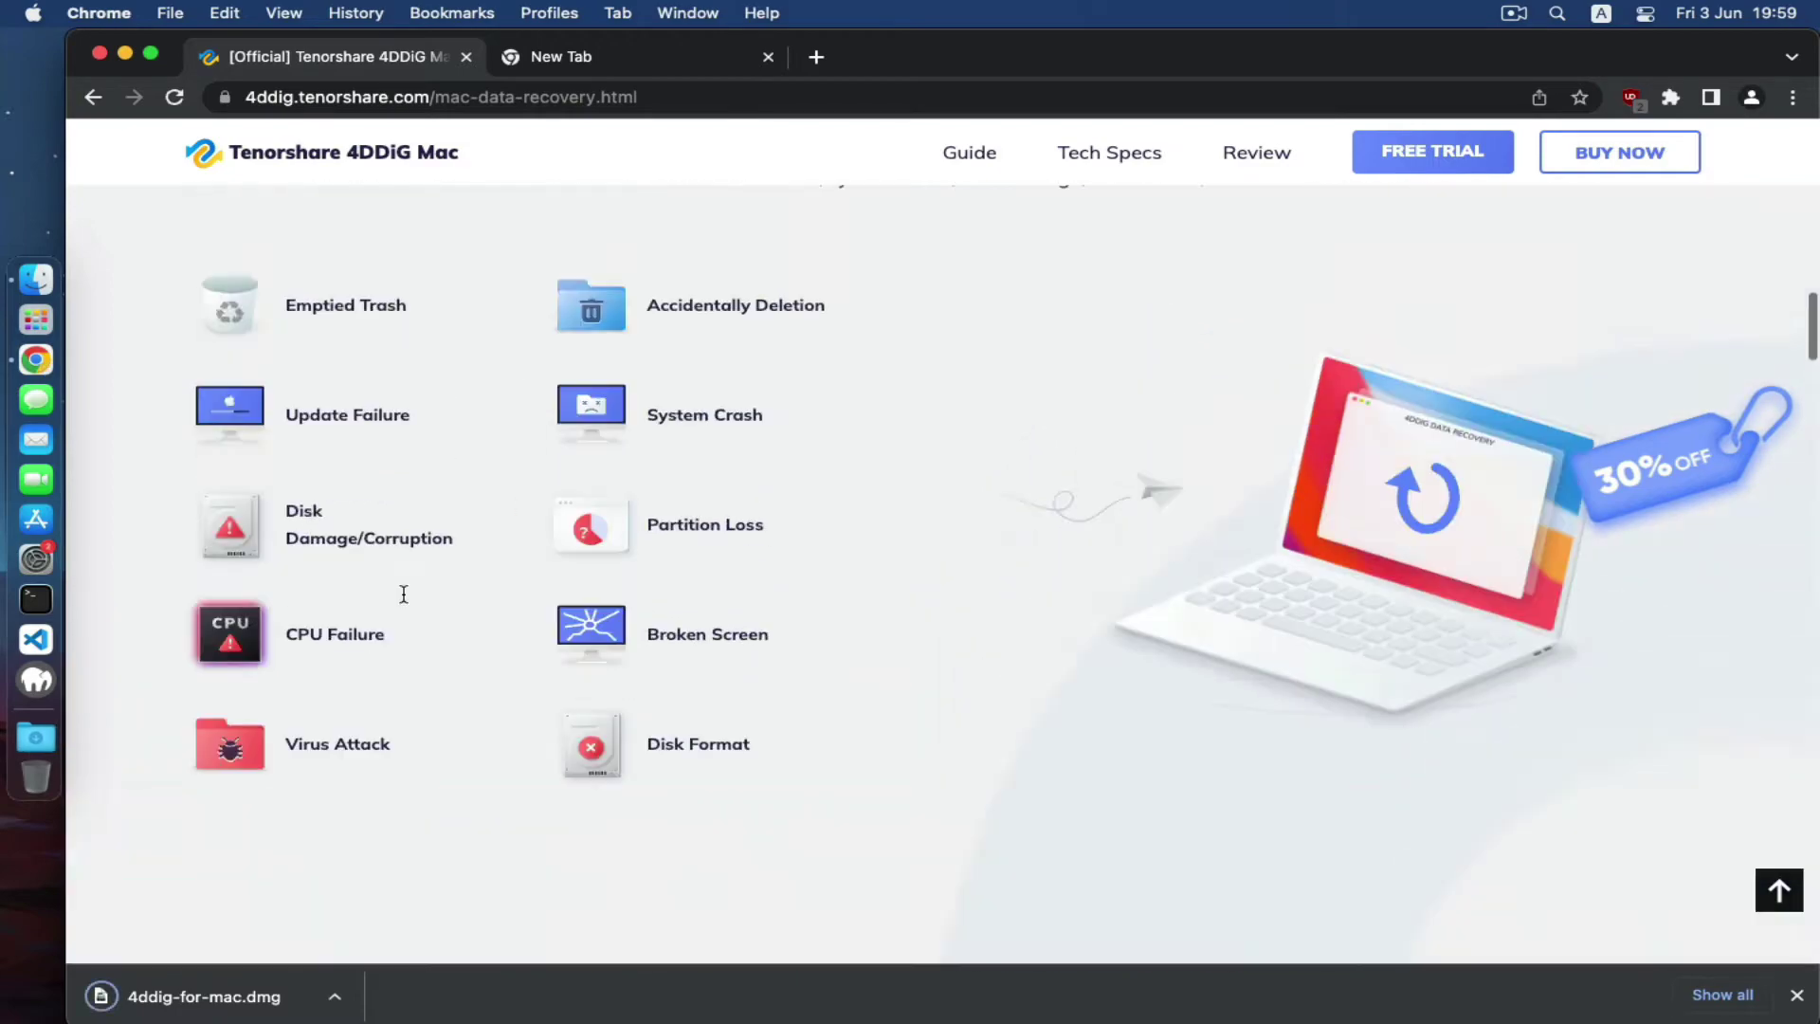
scroll(402, 597, up, 4)
scroll(663, 512, up, 10)
scroll(699, 370, down, 12)
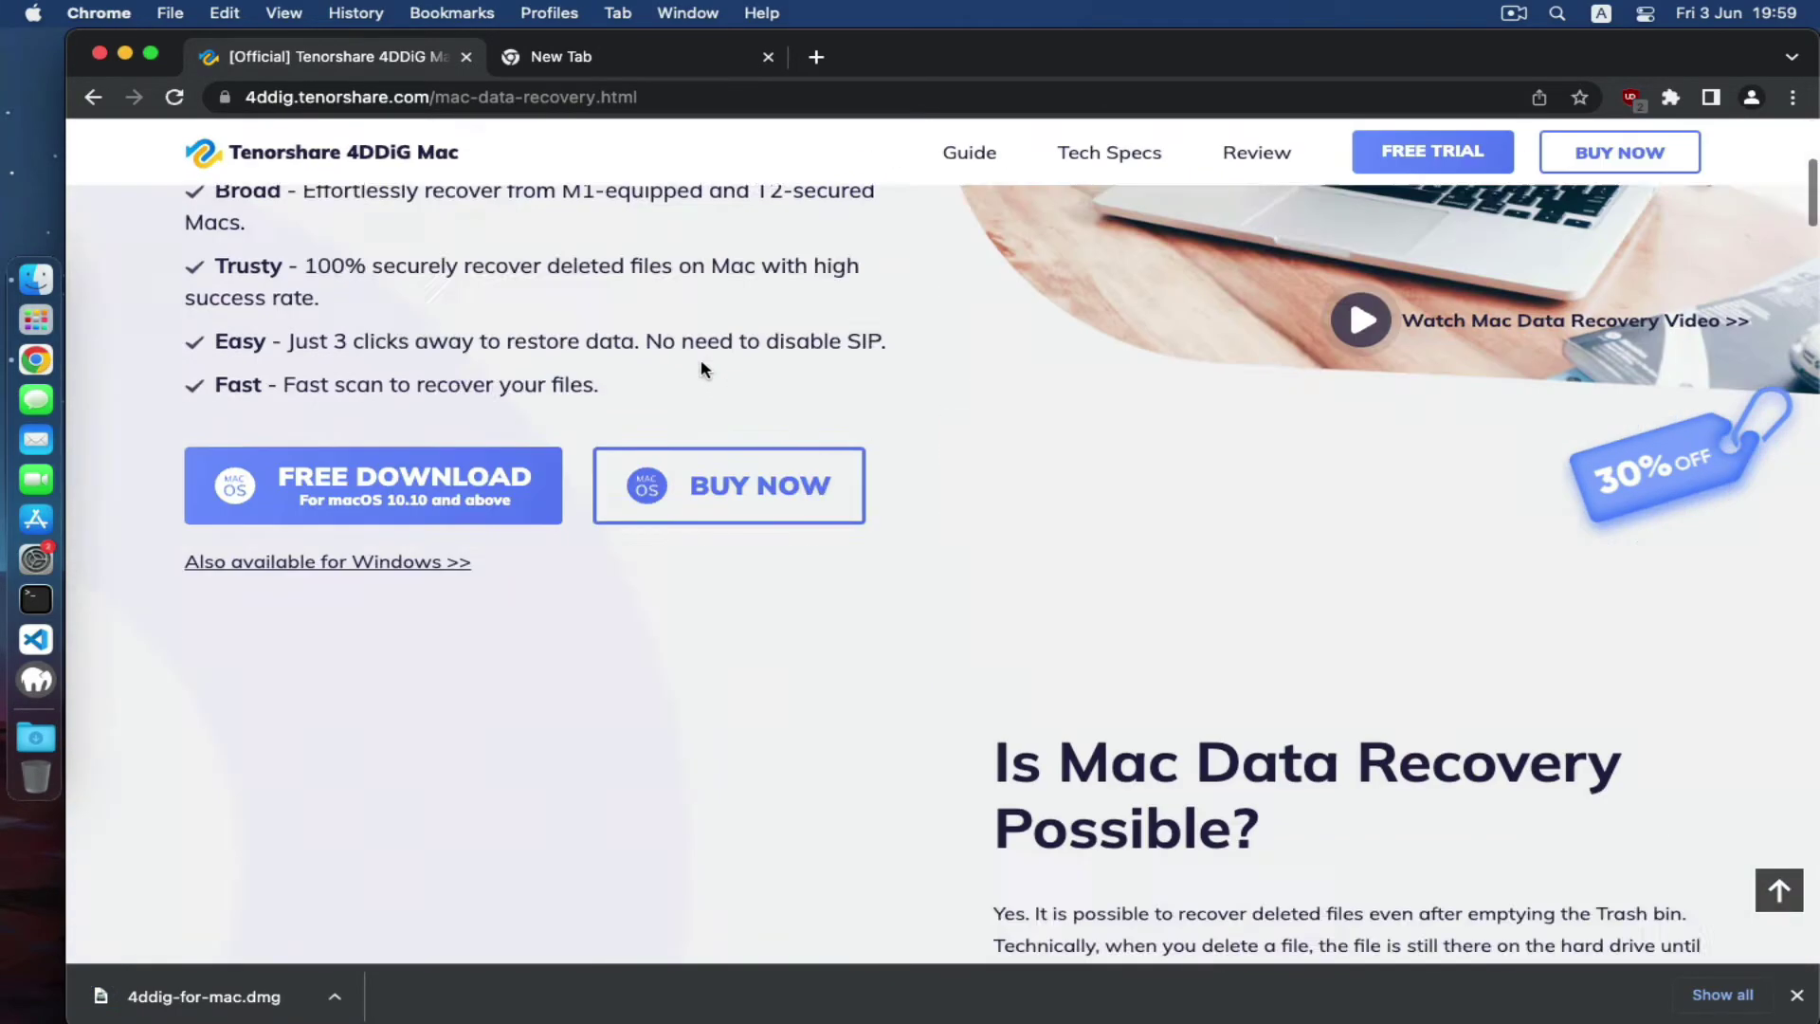
click(1796, 994)
Step: Minimise Chrome, launch Tenorshare 4DDiG from Launchpad, and authorise it with the admin password
click(546, 59)
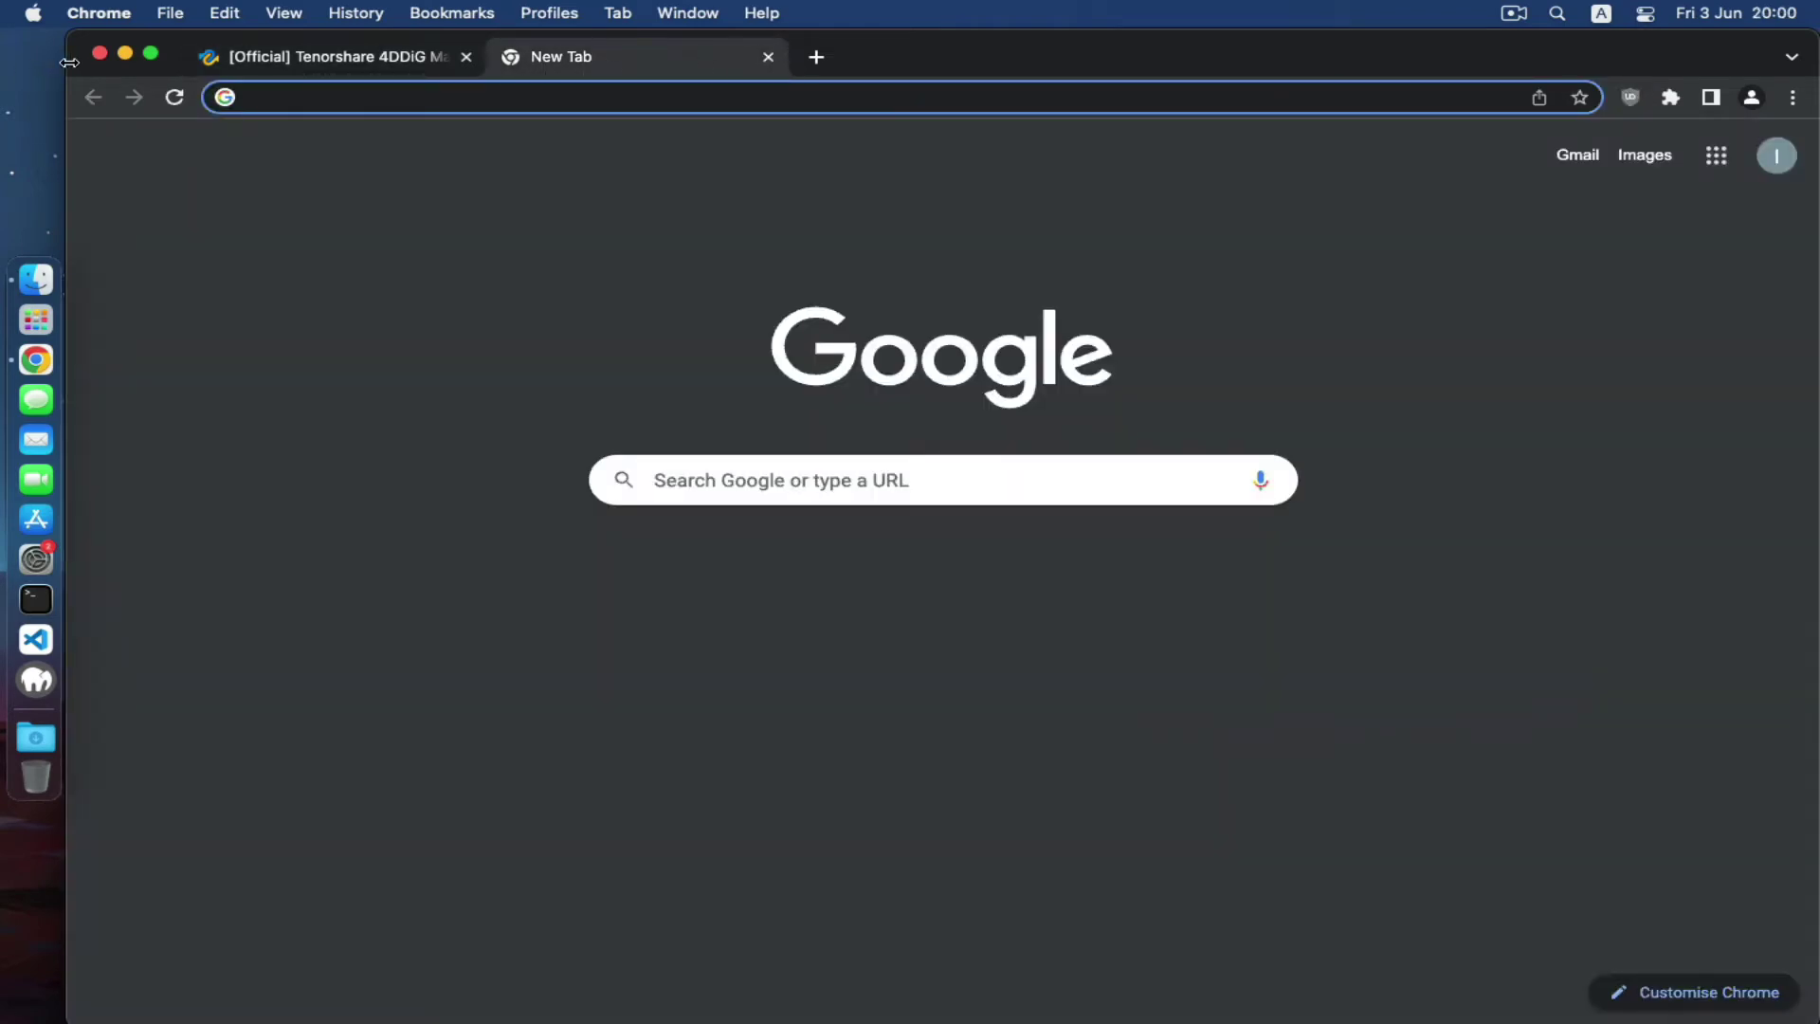
click(123, 54)
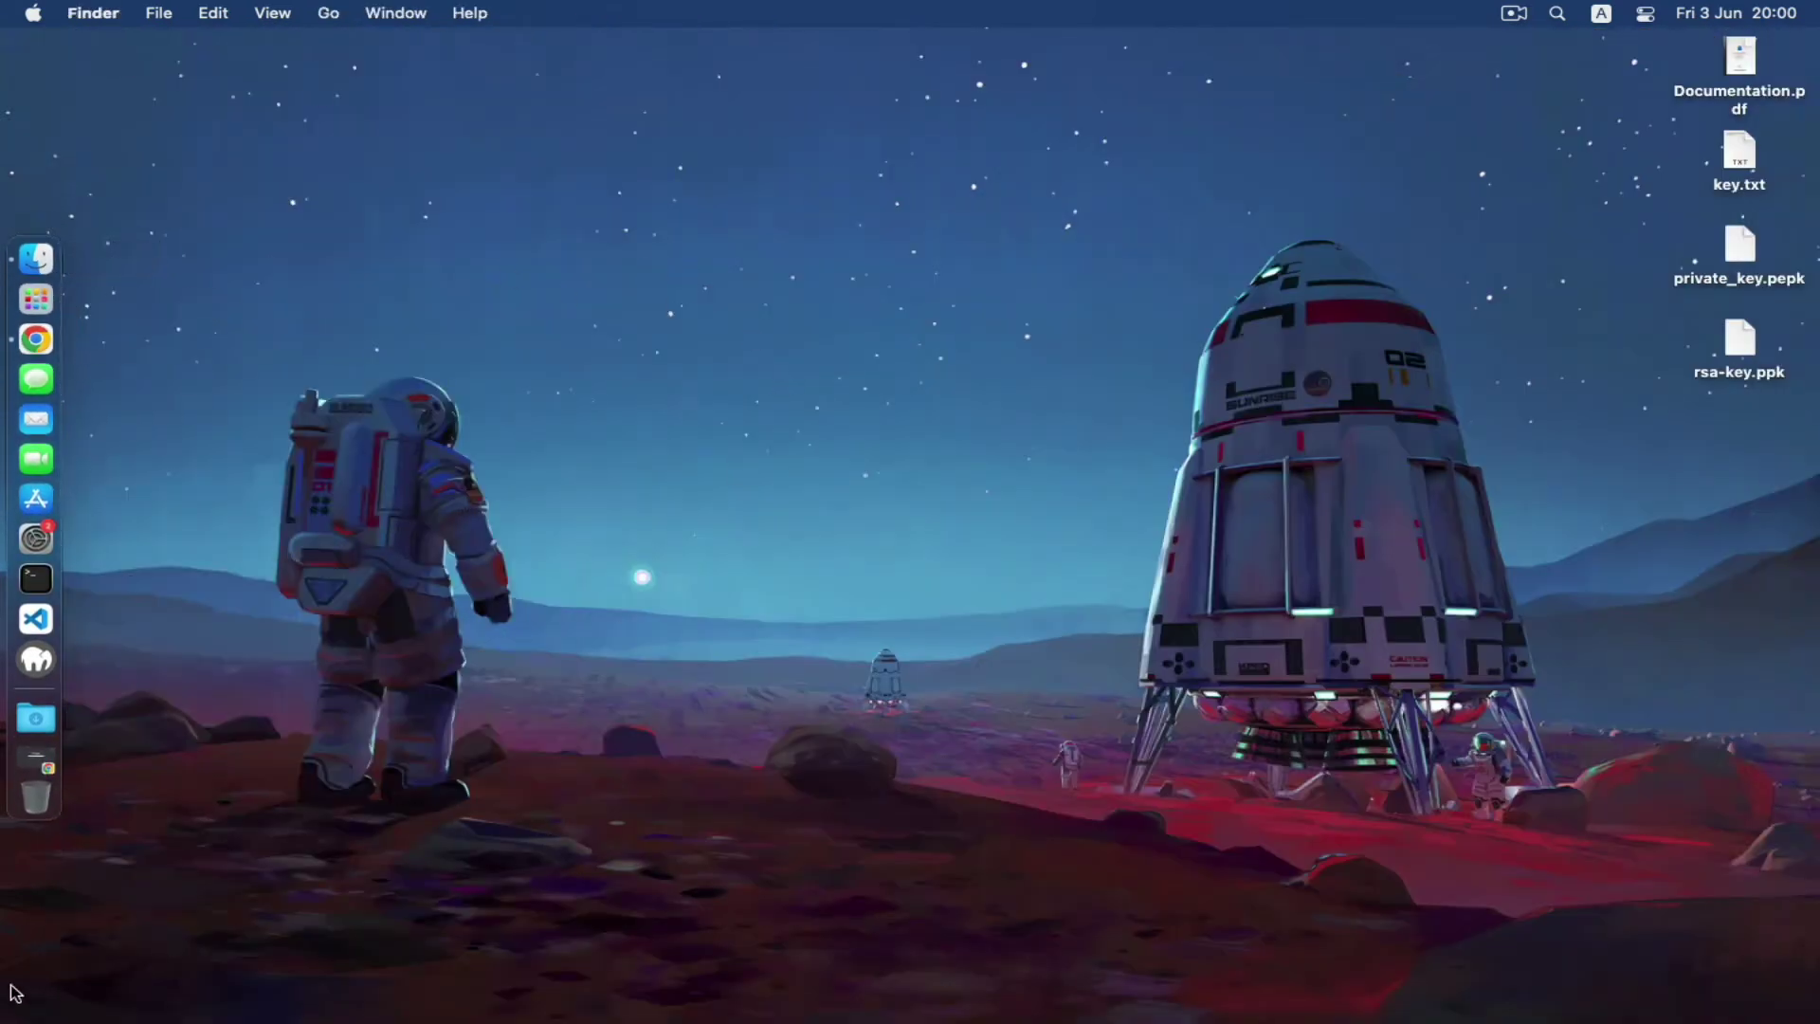
click(36, 300)
click(948, 512)
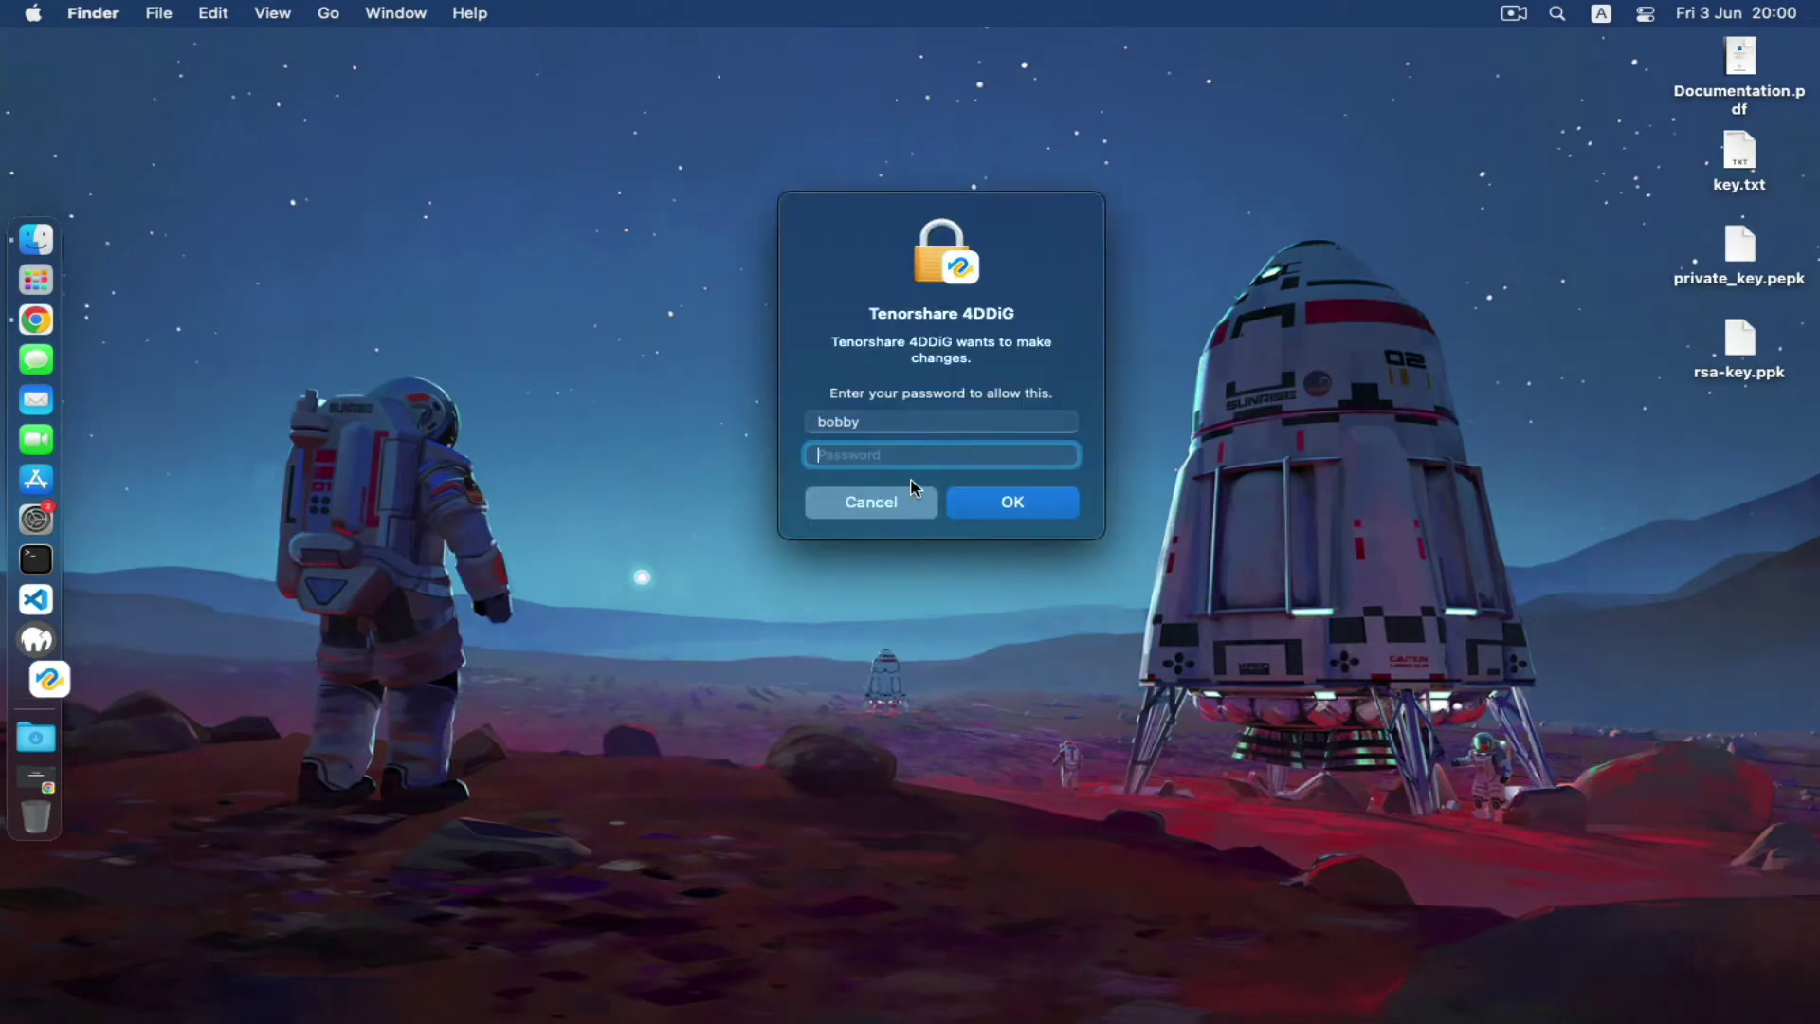
text(••••)
key(Return)
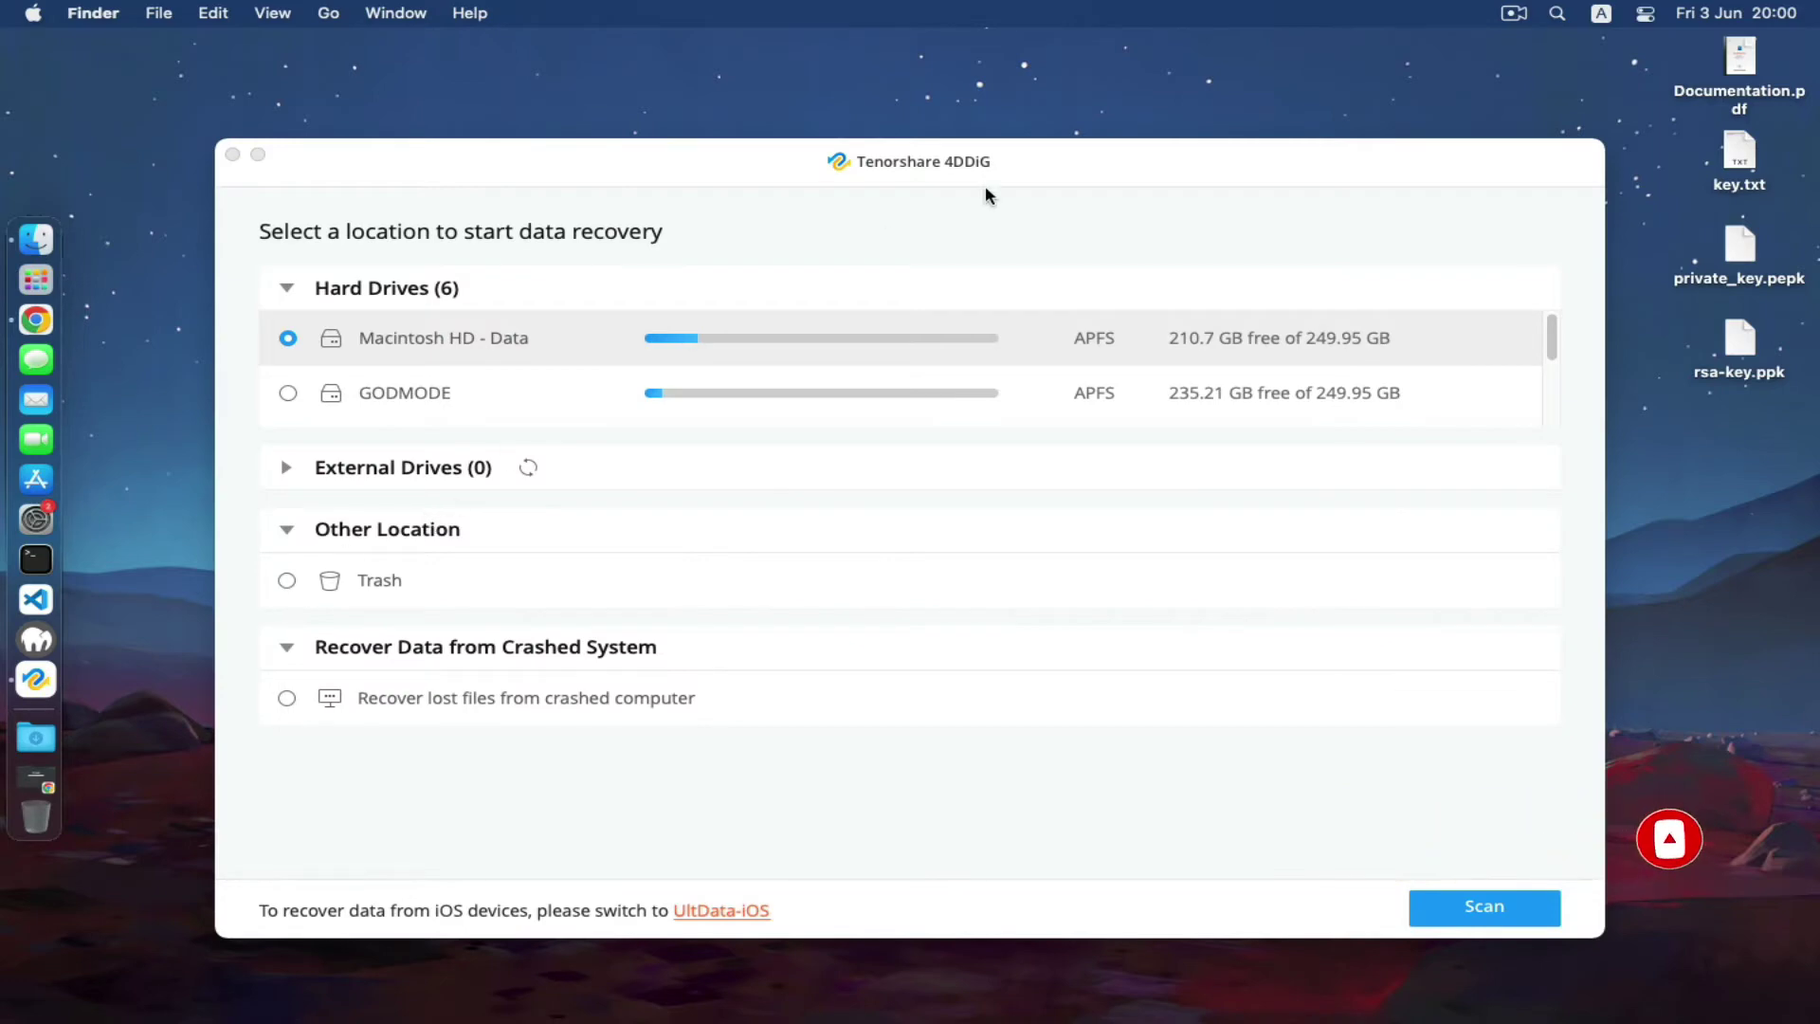
Step: Reposition the 4DDiG window and try GODMODE and Macintosh HD - Data as locations
drag(986, 178, 1001, 137)
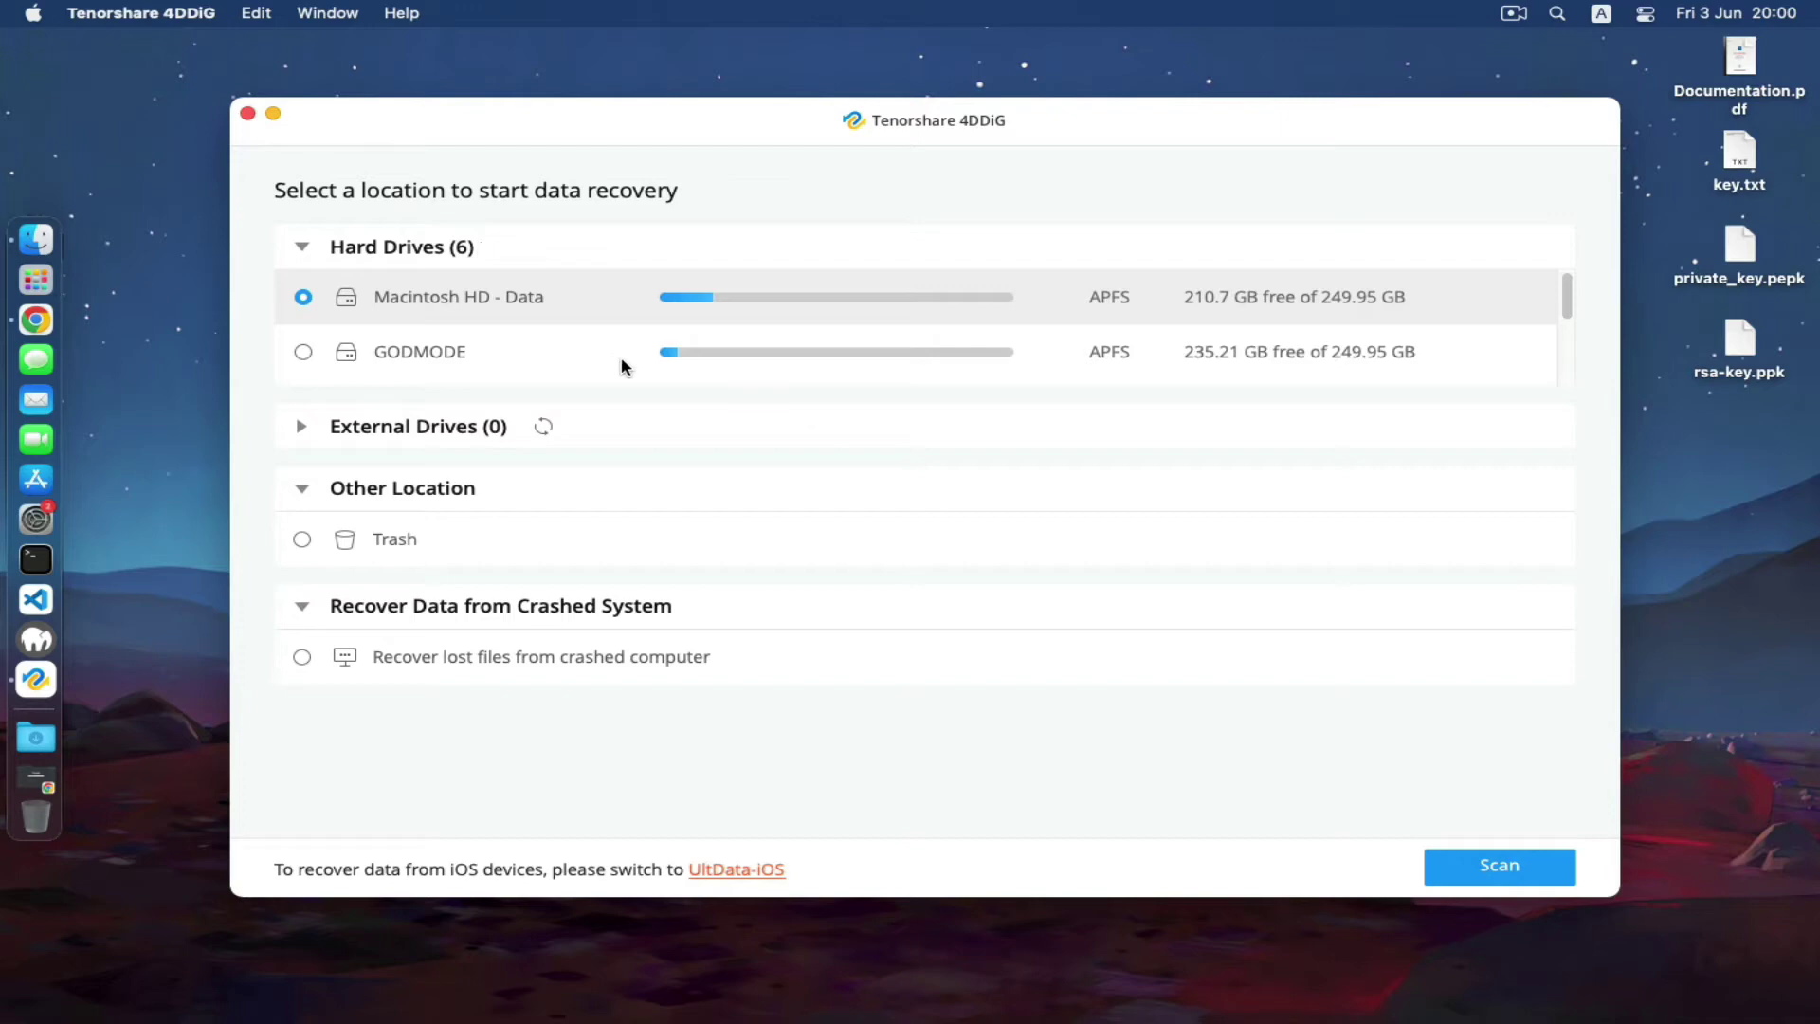
drag(1068, 121, 1157, 133)
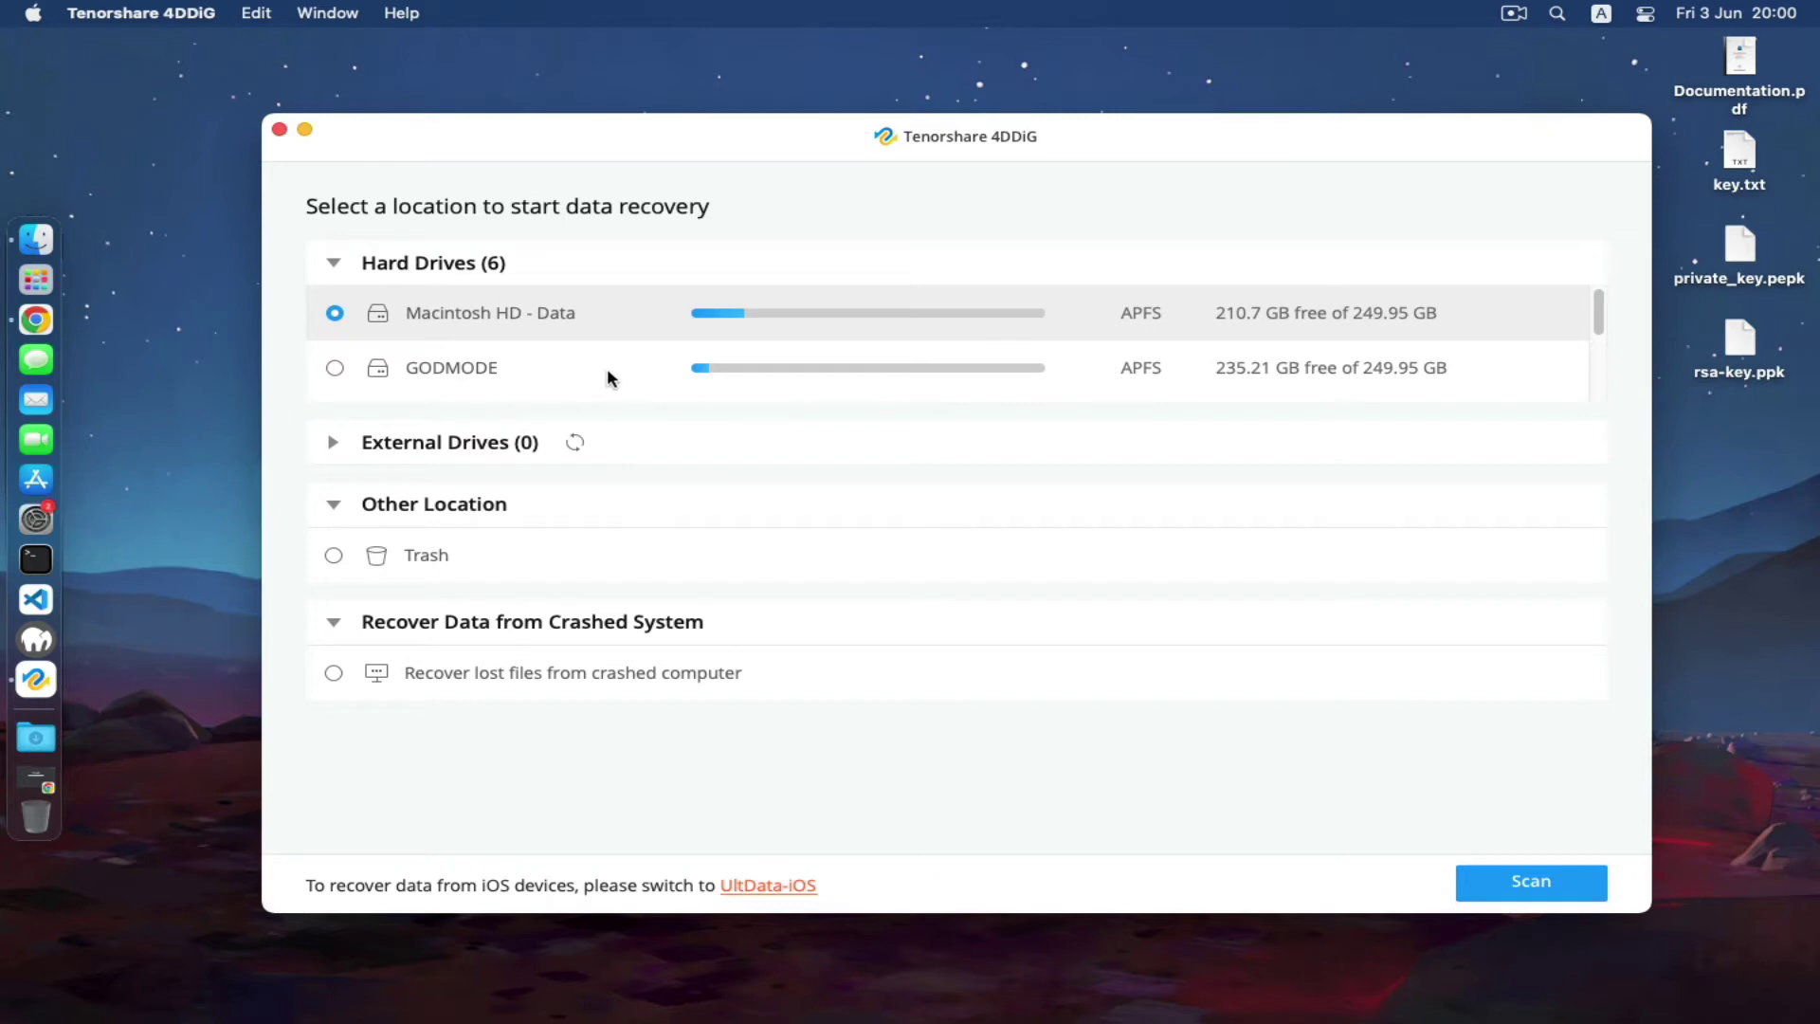
click(415, 371)
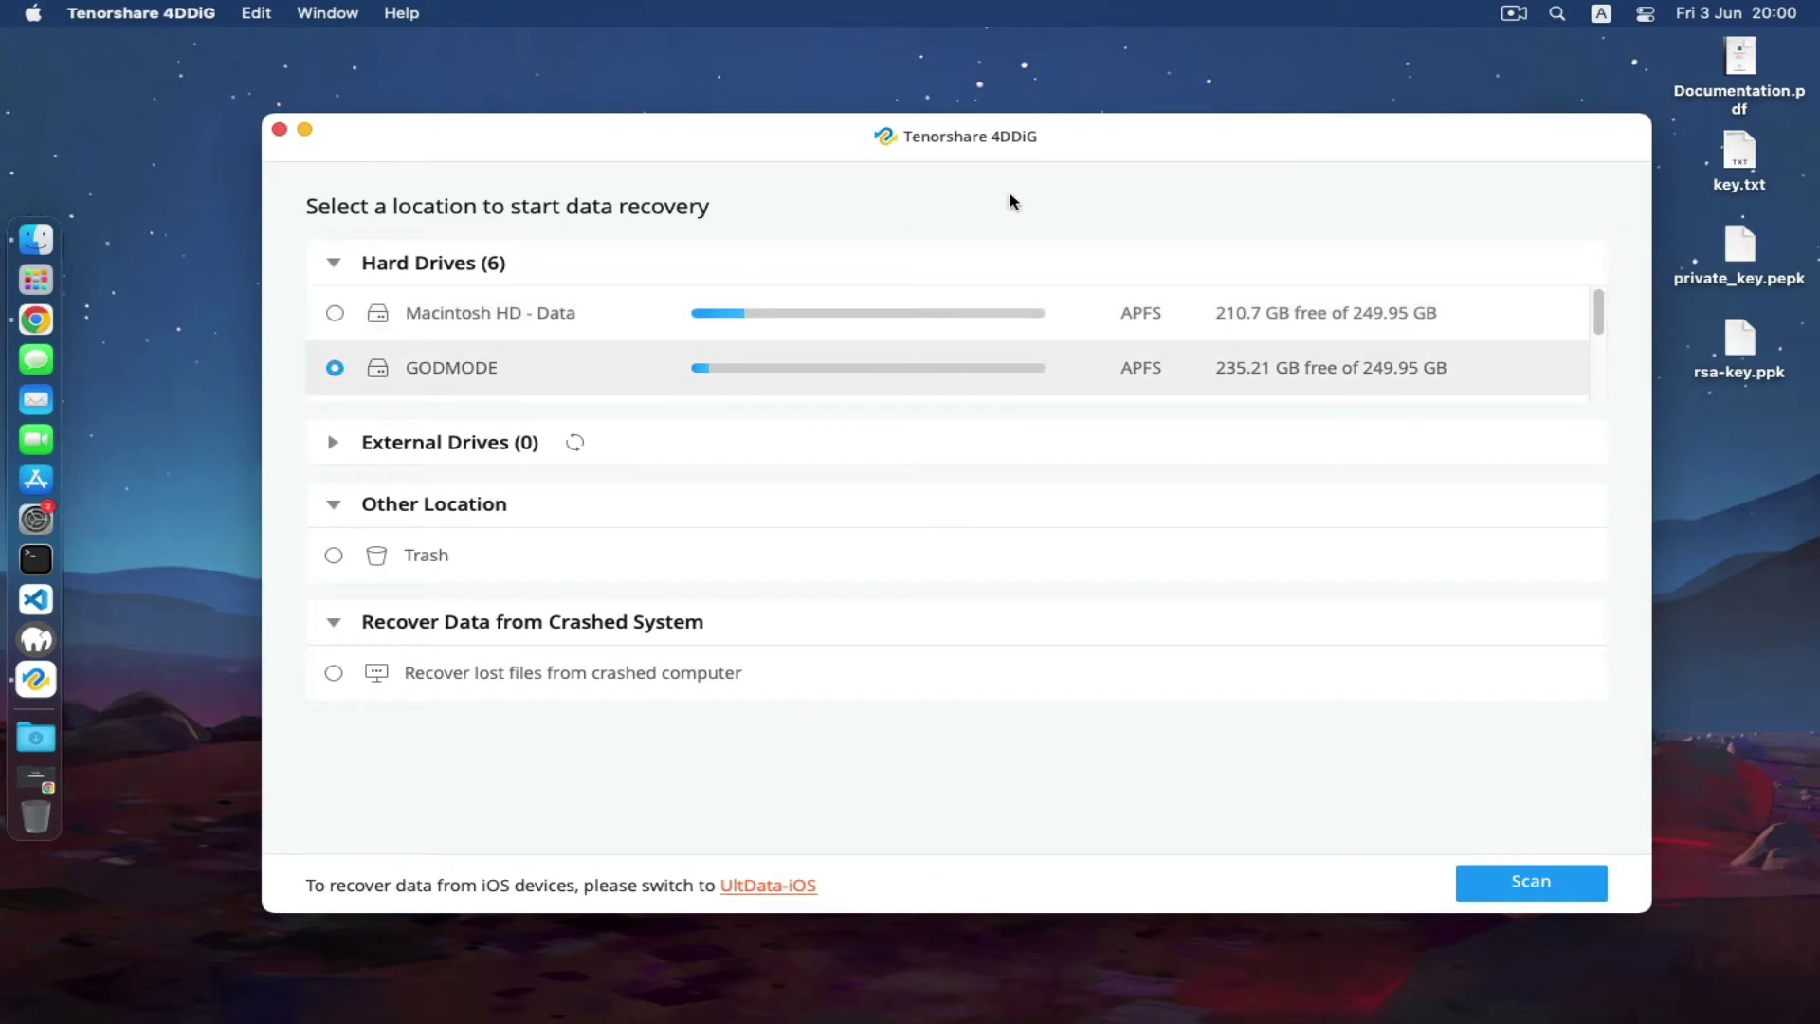
drag(1062, 163, 1050, 134)
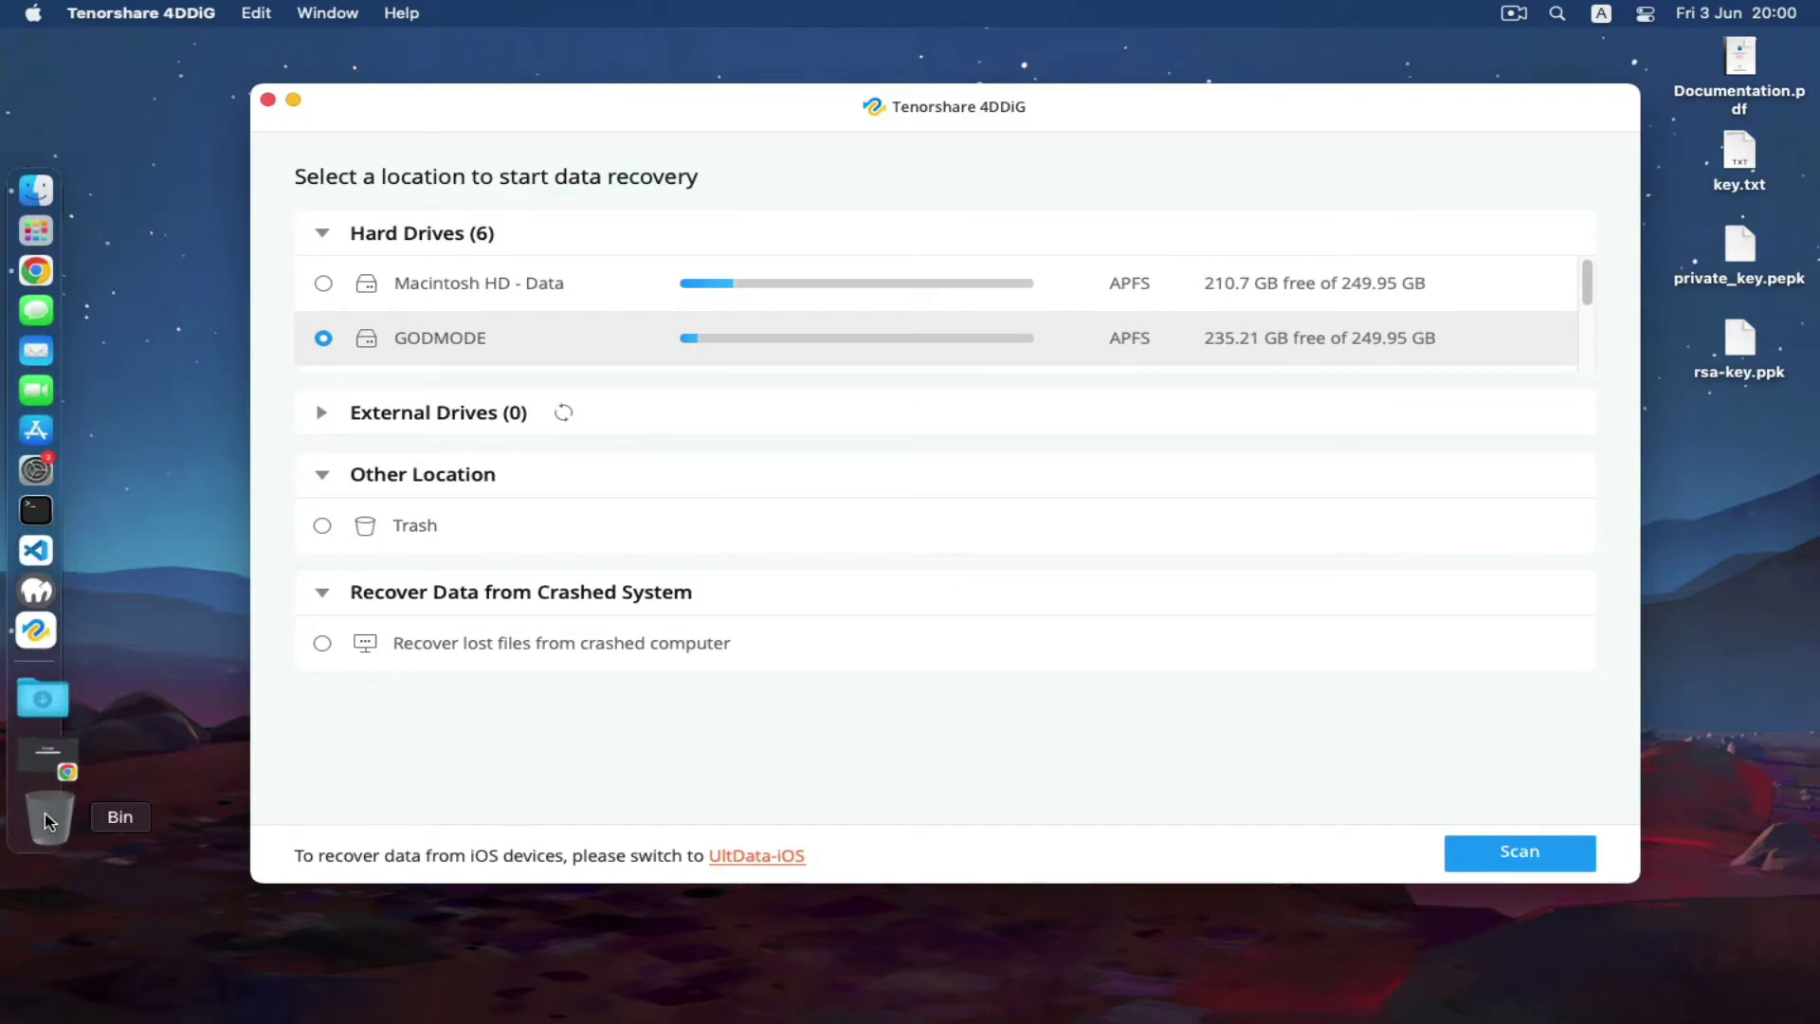
drag(1047, 121, 1004, 79)
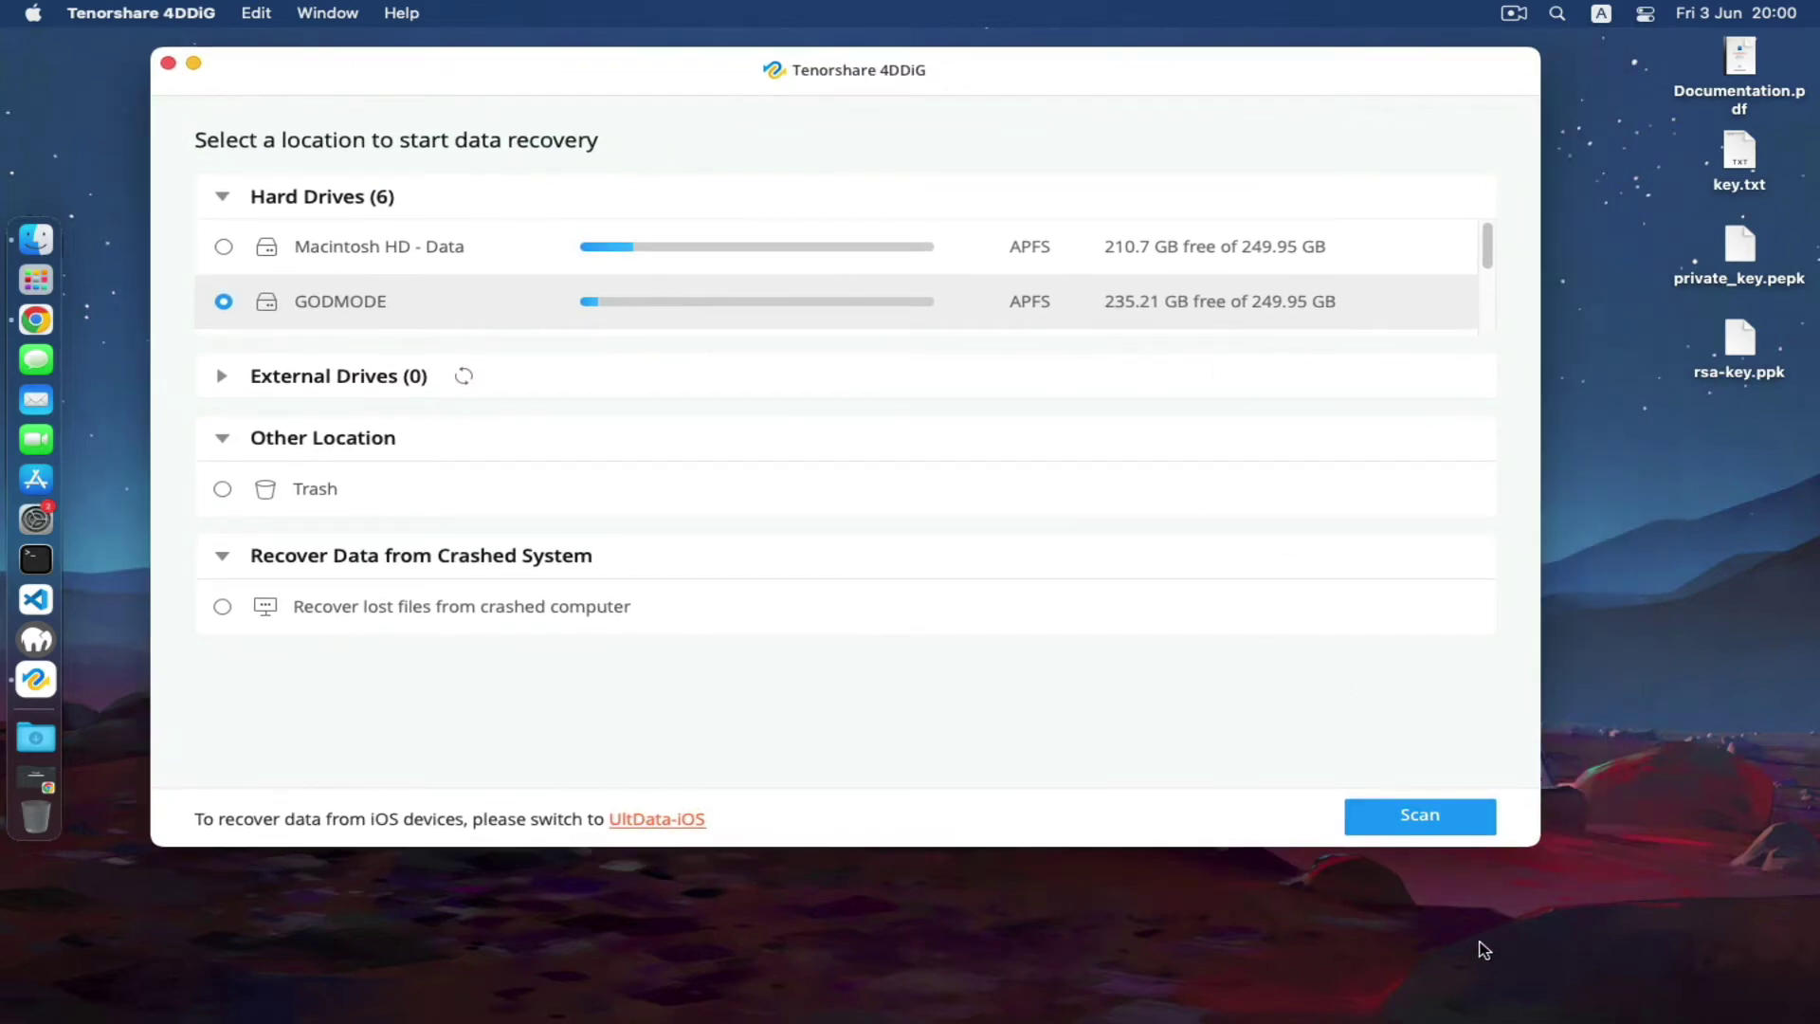
drag(779, 81, 838, 124)
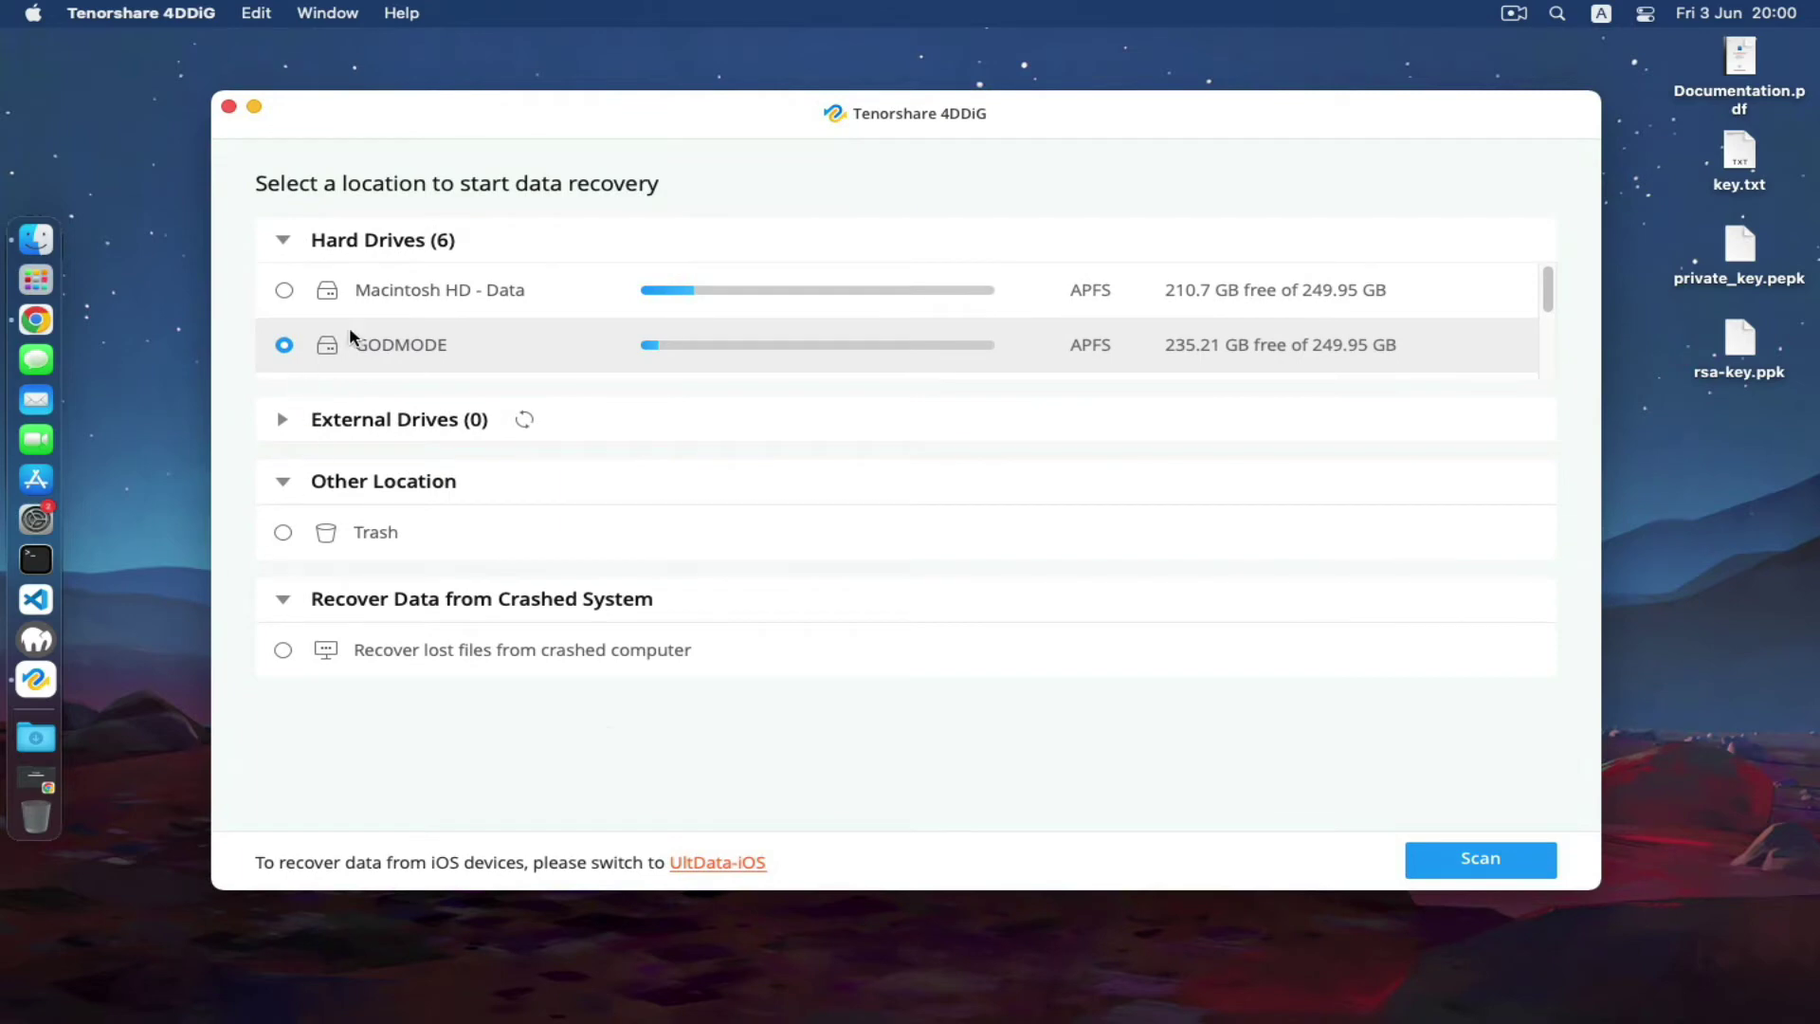
click(432, 289)
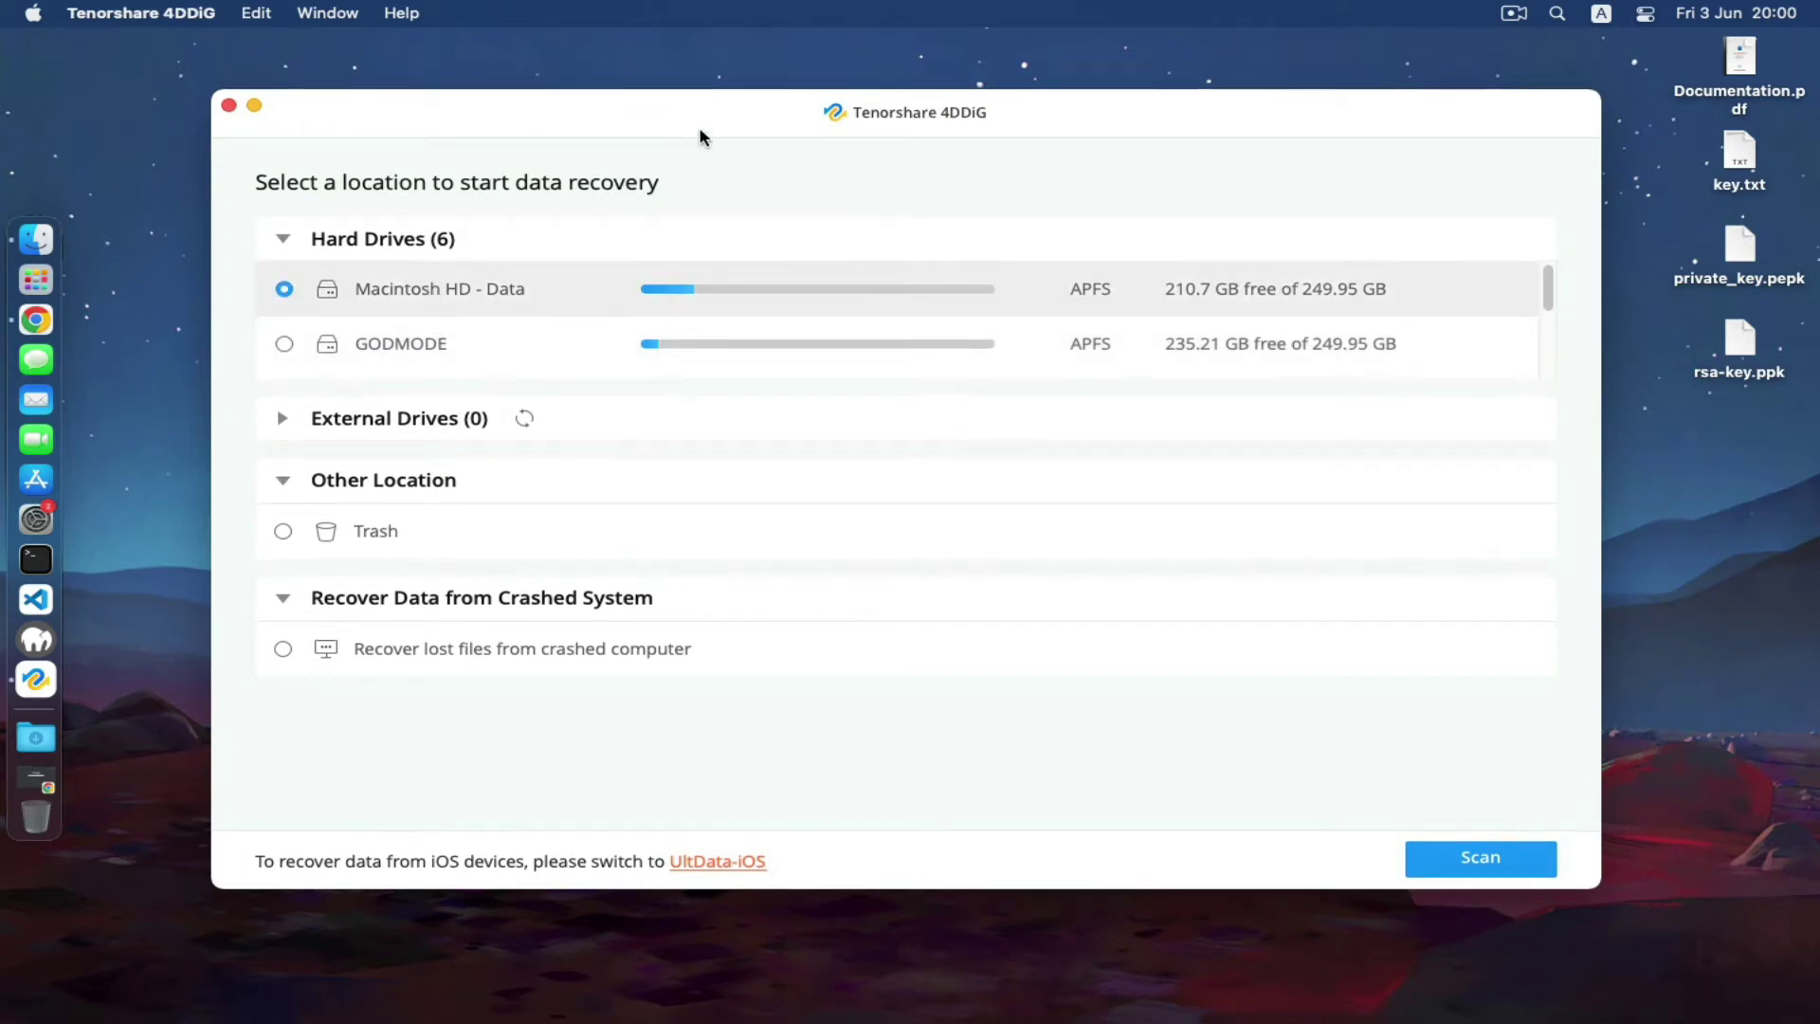
drag(699, 138, 687, 120)
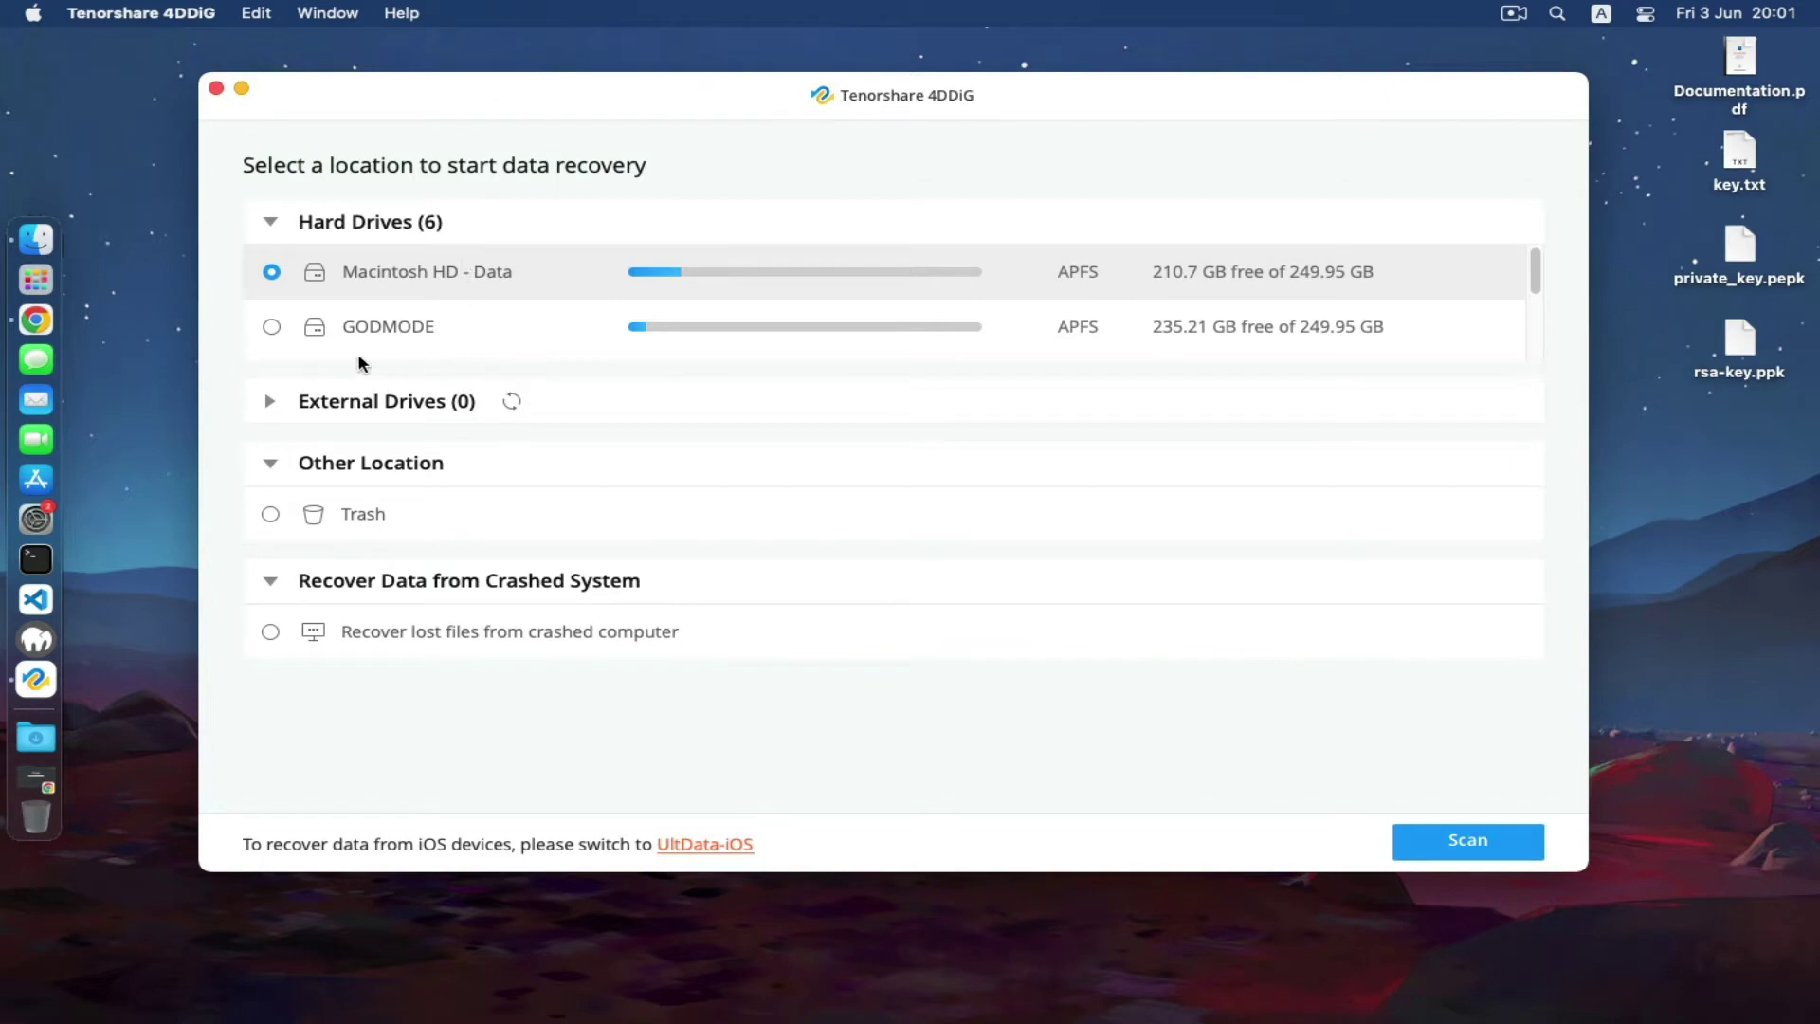
Step: Compare Trash and crashed-computer options, then start scanning the GODMODE drive
click(423, 332)
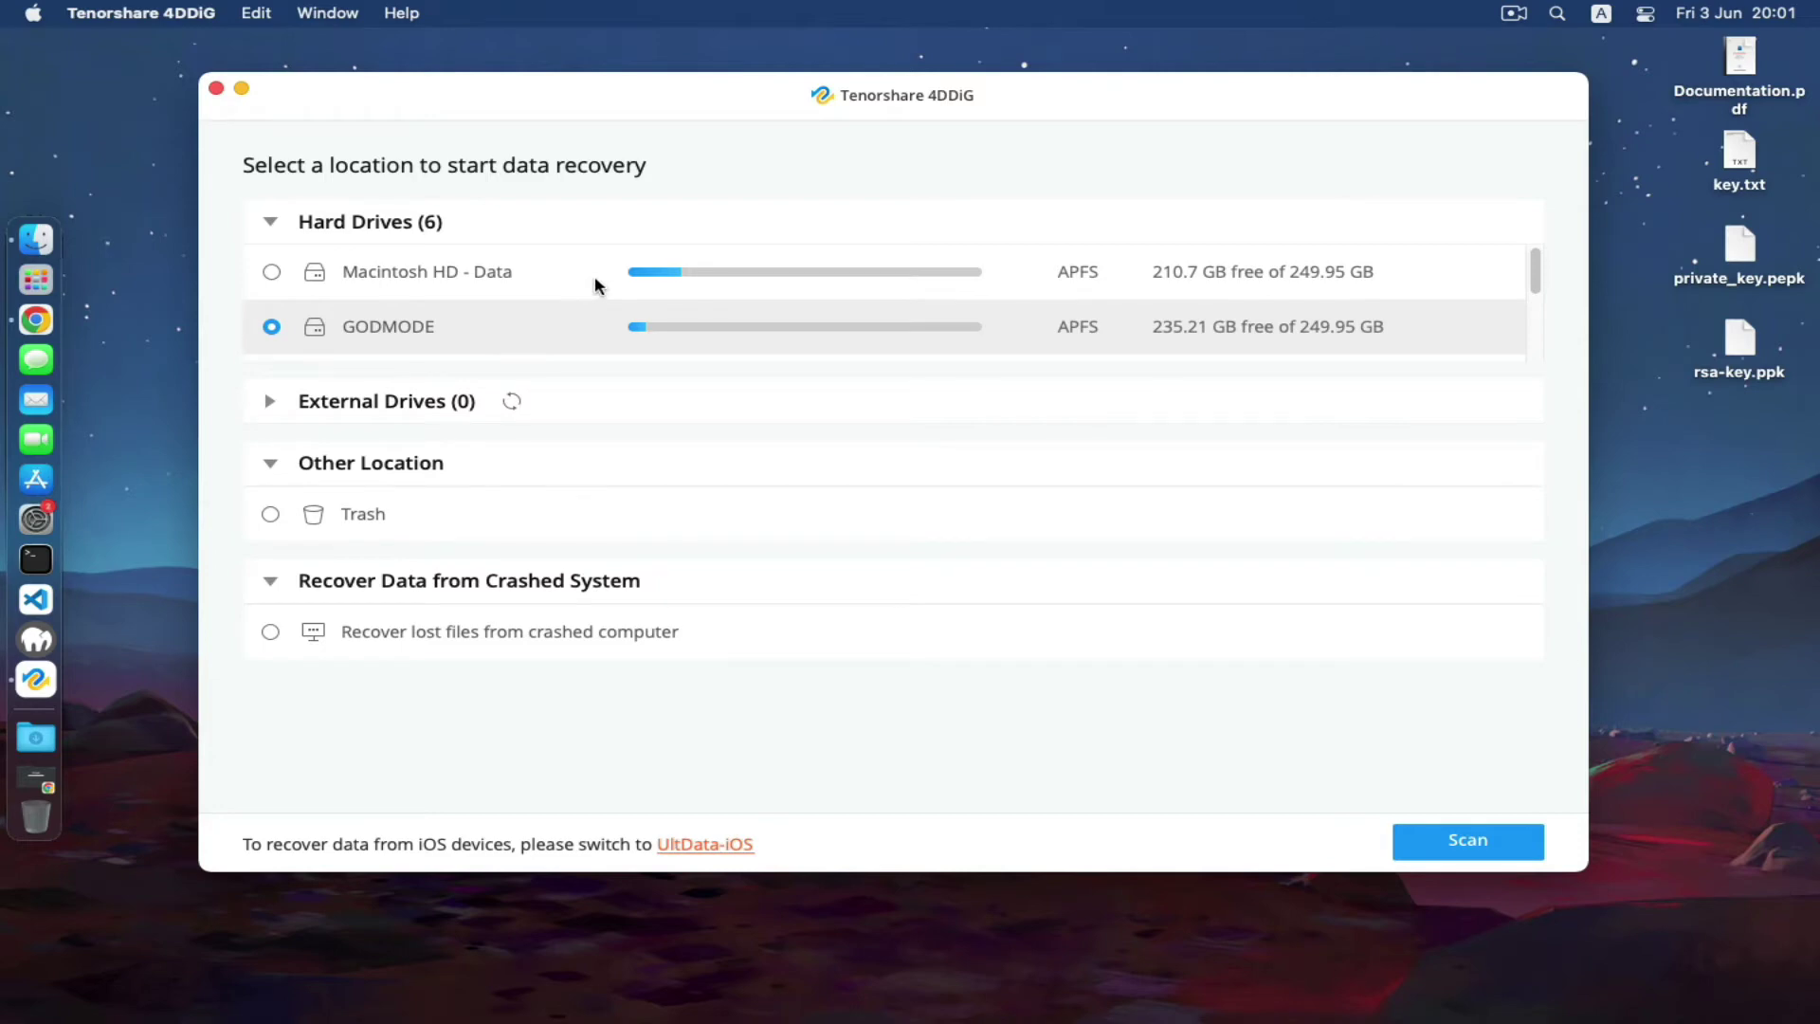
click(434, 513)
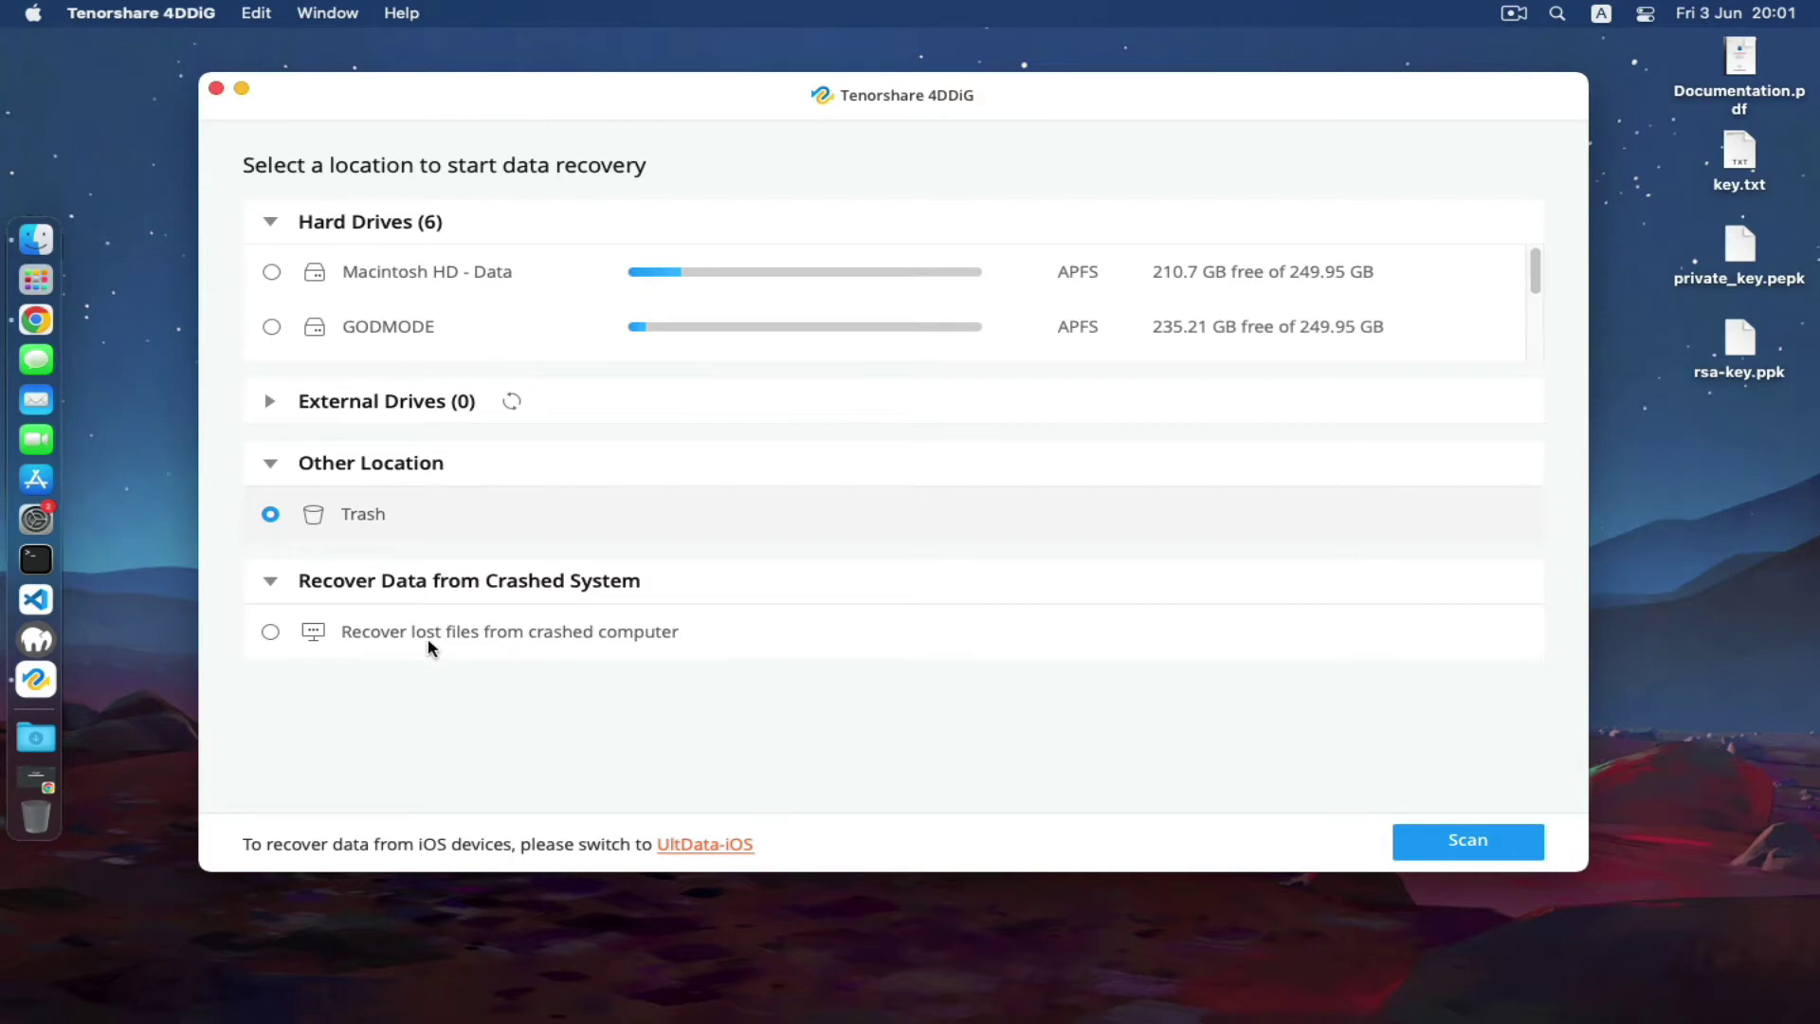
click(349, 629)
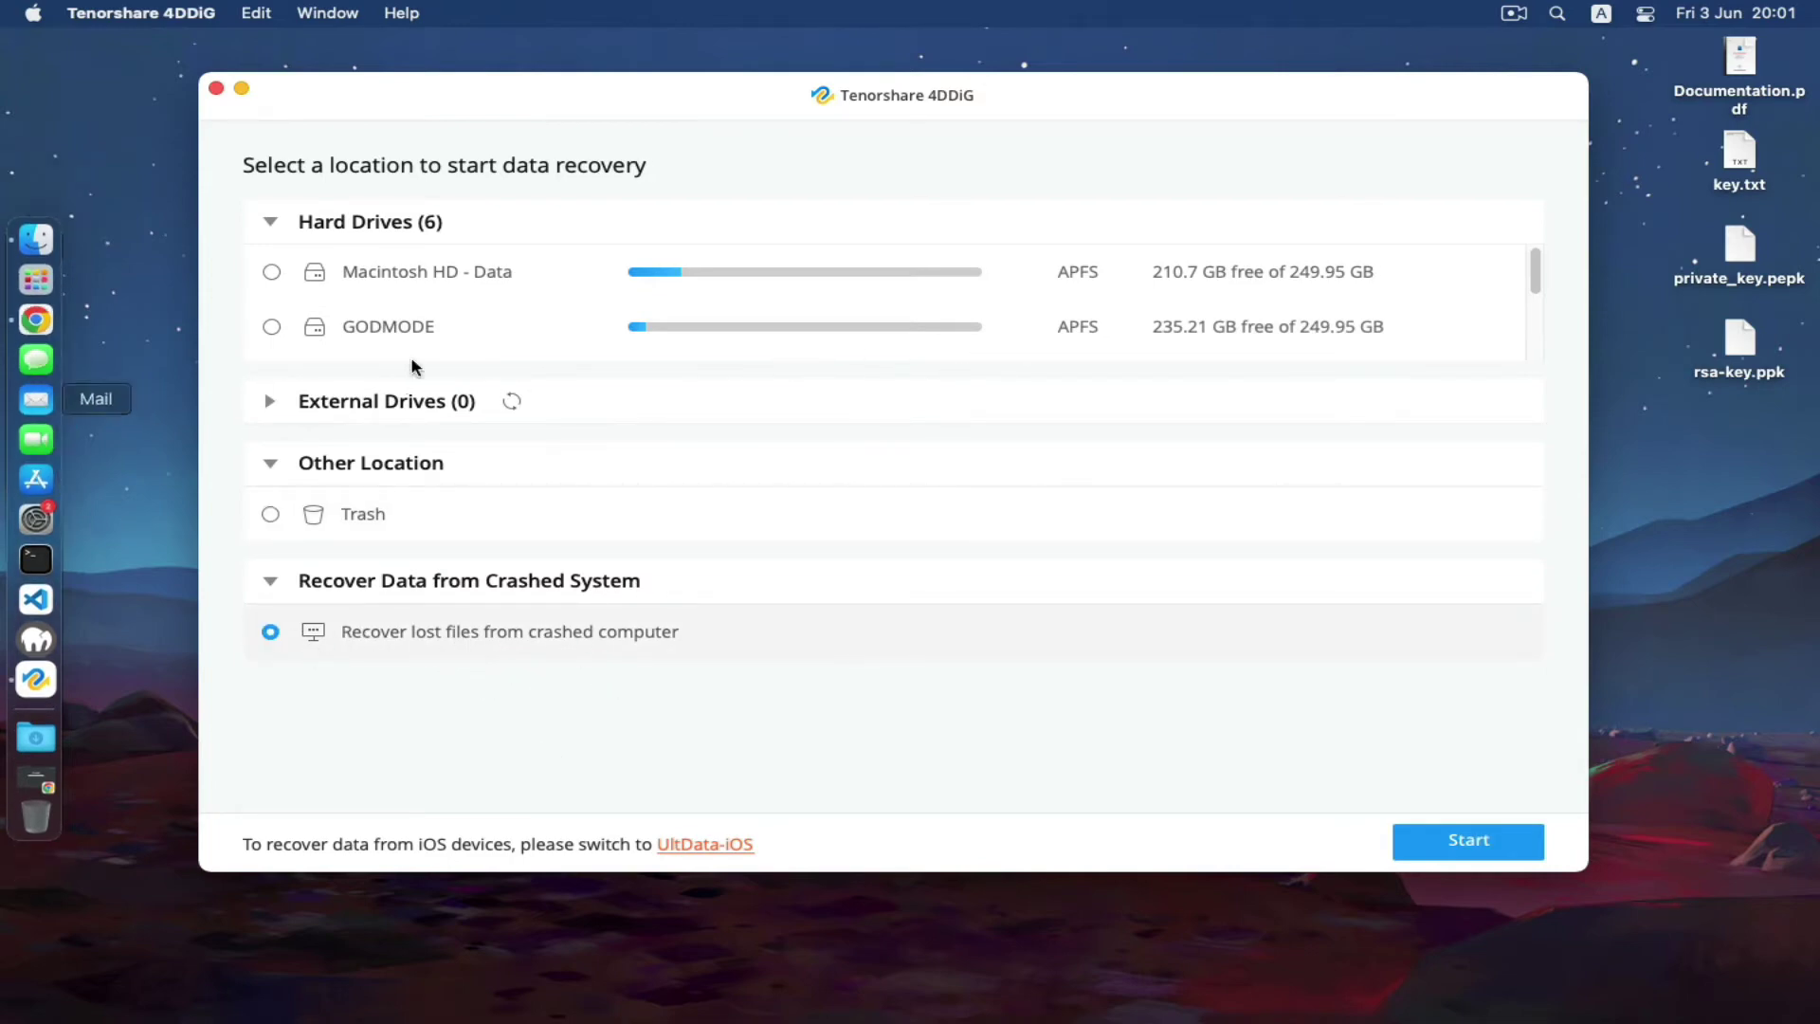
click(431, 339)
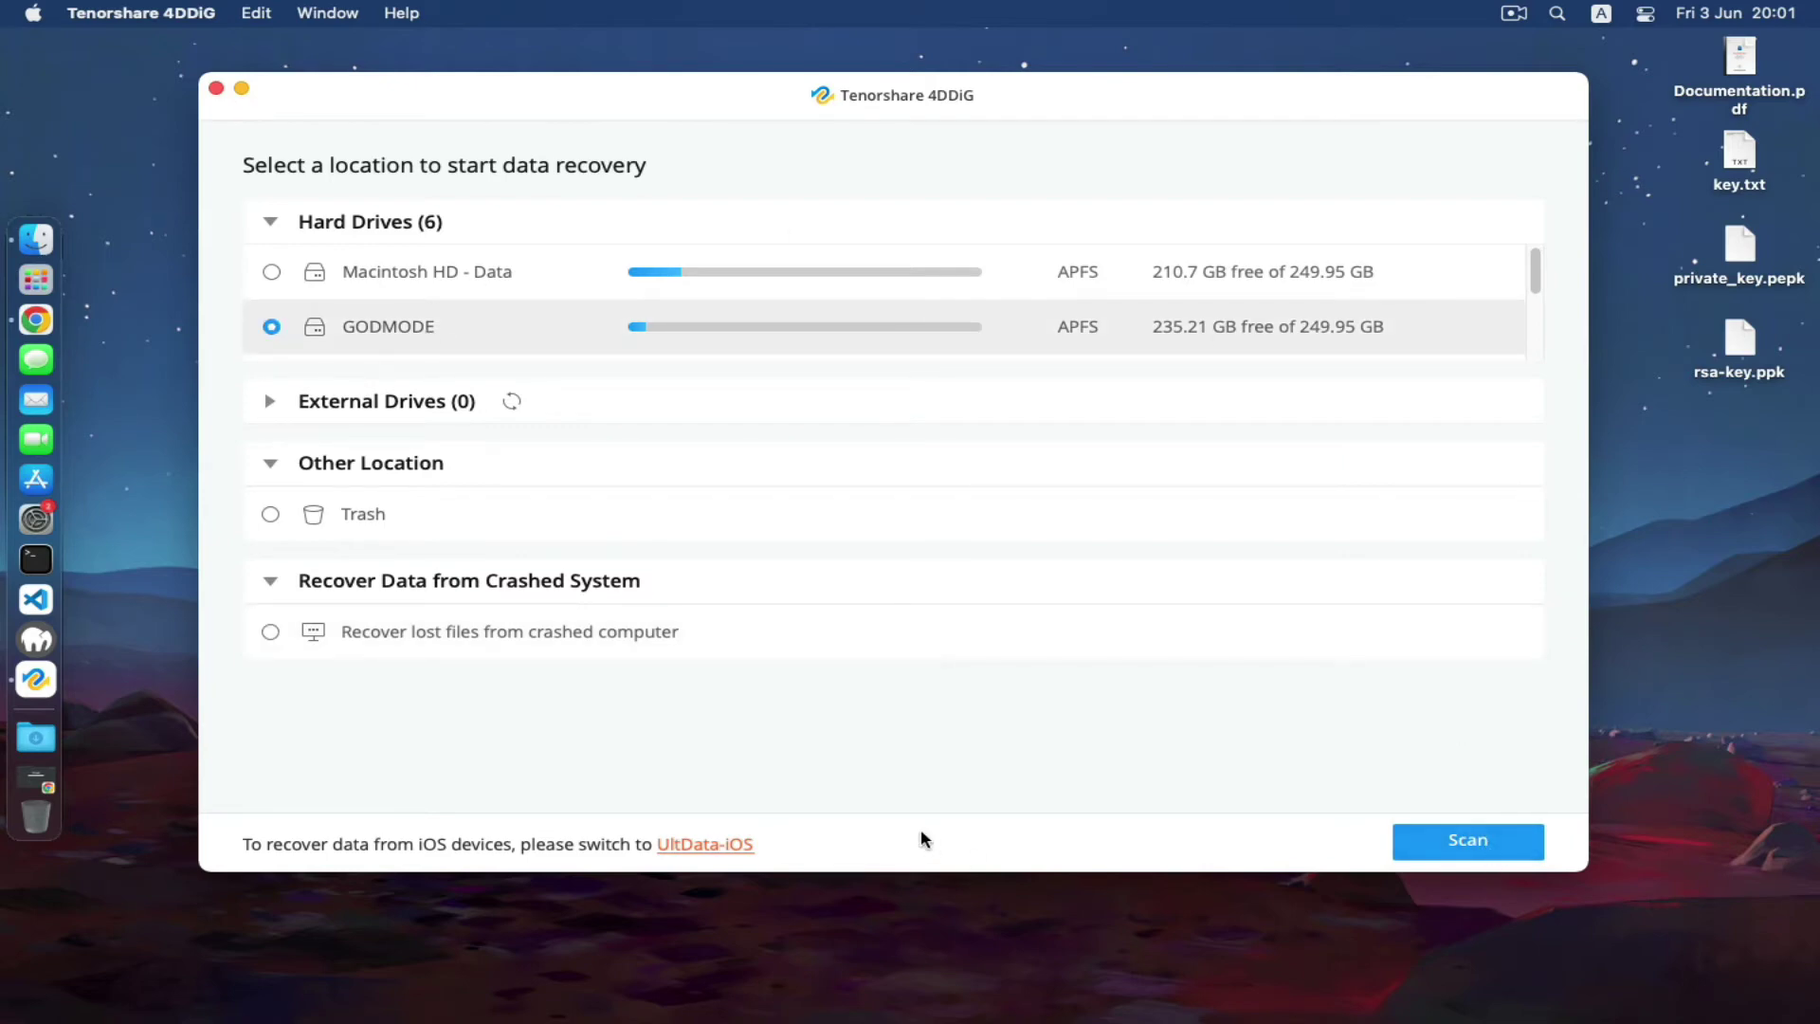
click(1477, 839)
drag(993, 121, 1053, 131)
Step: Expand Existing Files and dismiss the Scan completed notice after 60758 items (14.39 GB)
click(320, 253)
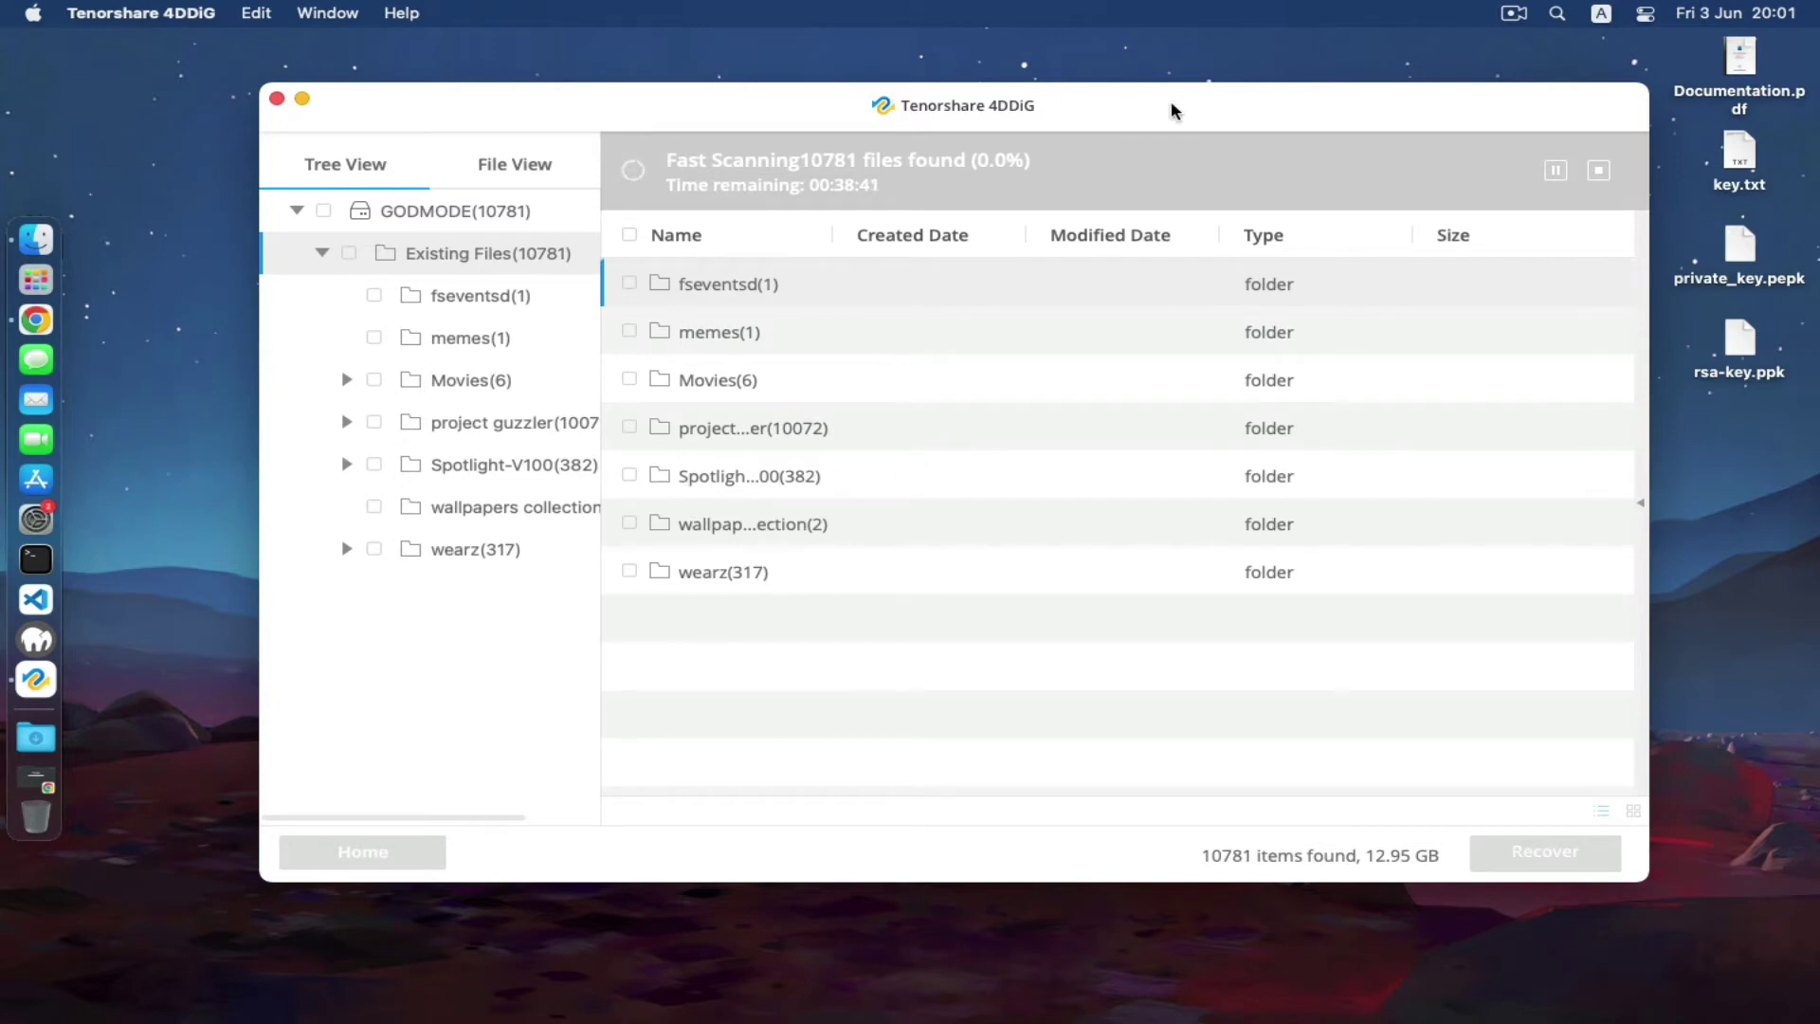
drag(1173, 111, 1131, 137)
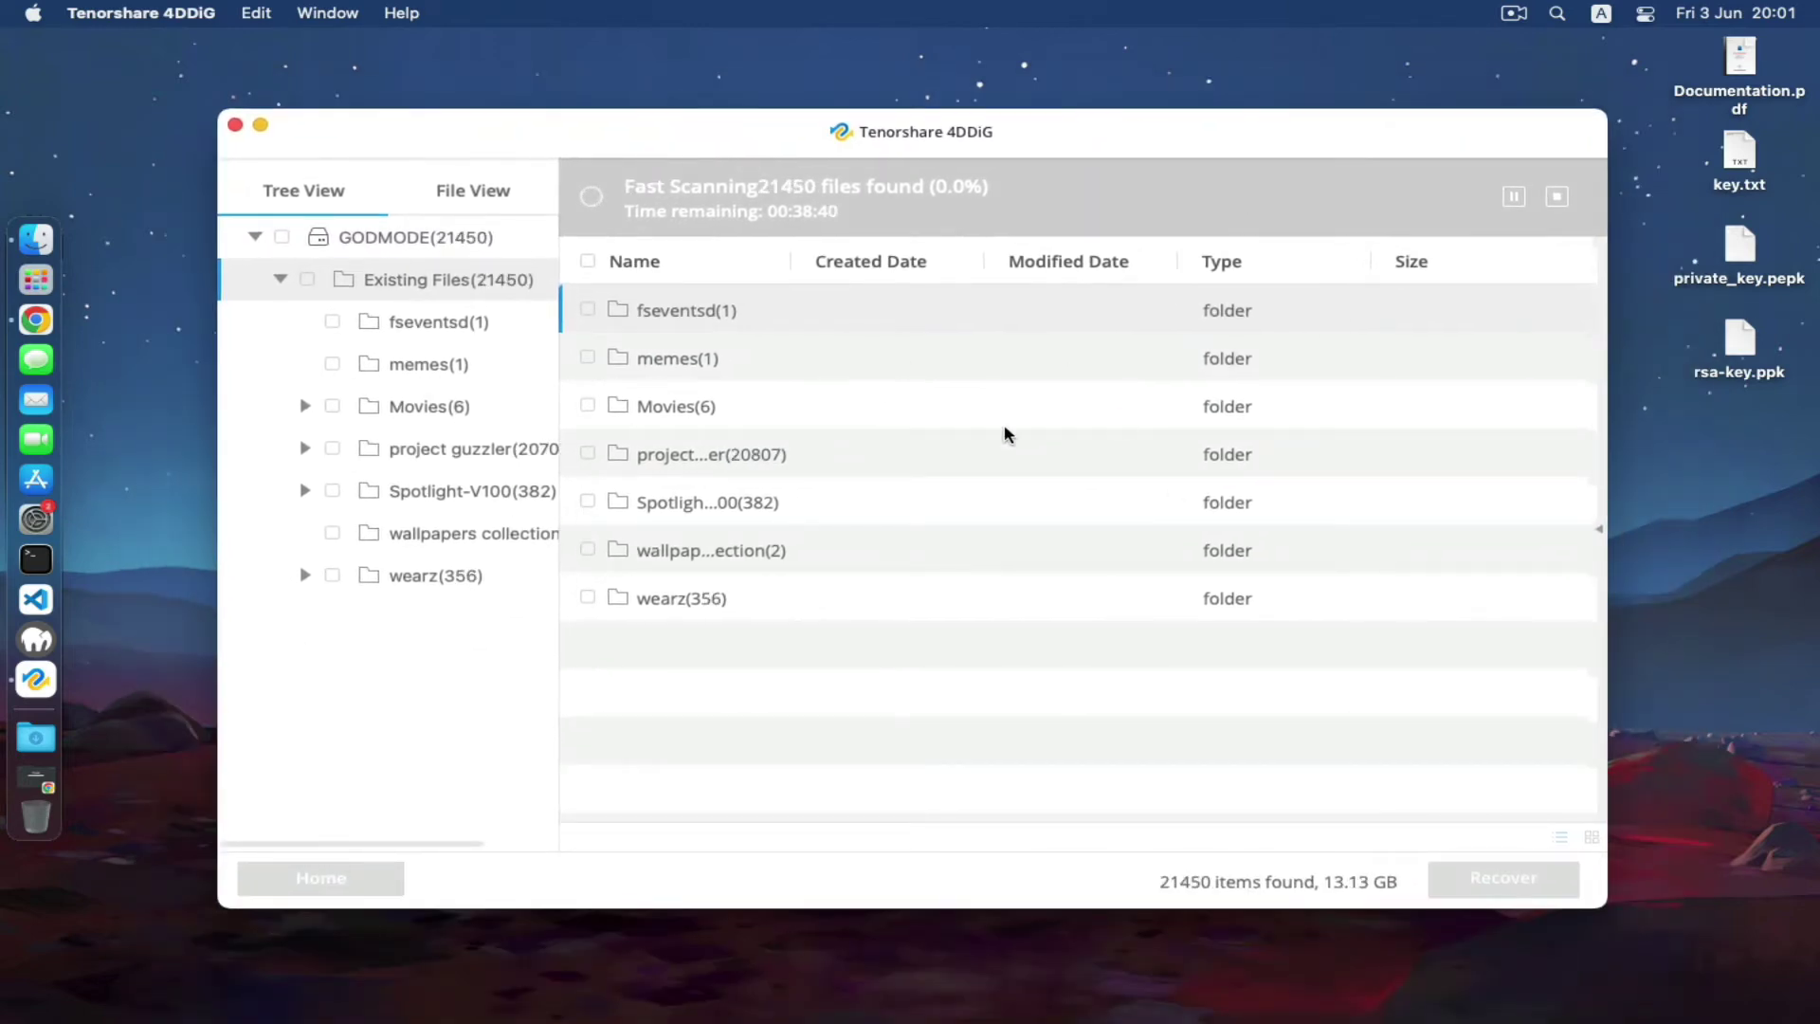
mouse_move(941, 149)
mouse_down()
mouse_move(973, 138)
mouse_move(943, 138)
mouse_up()
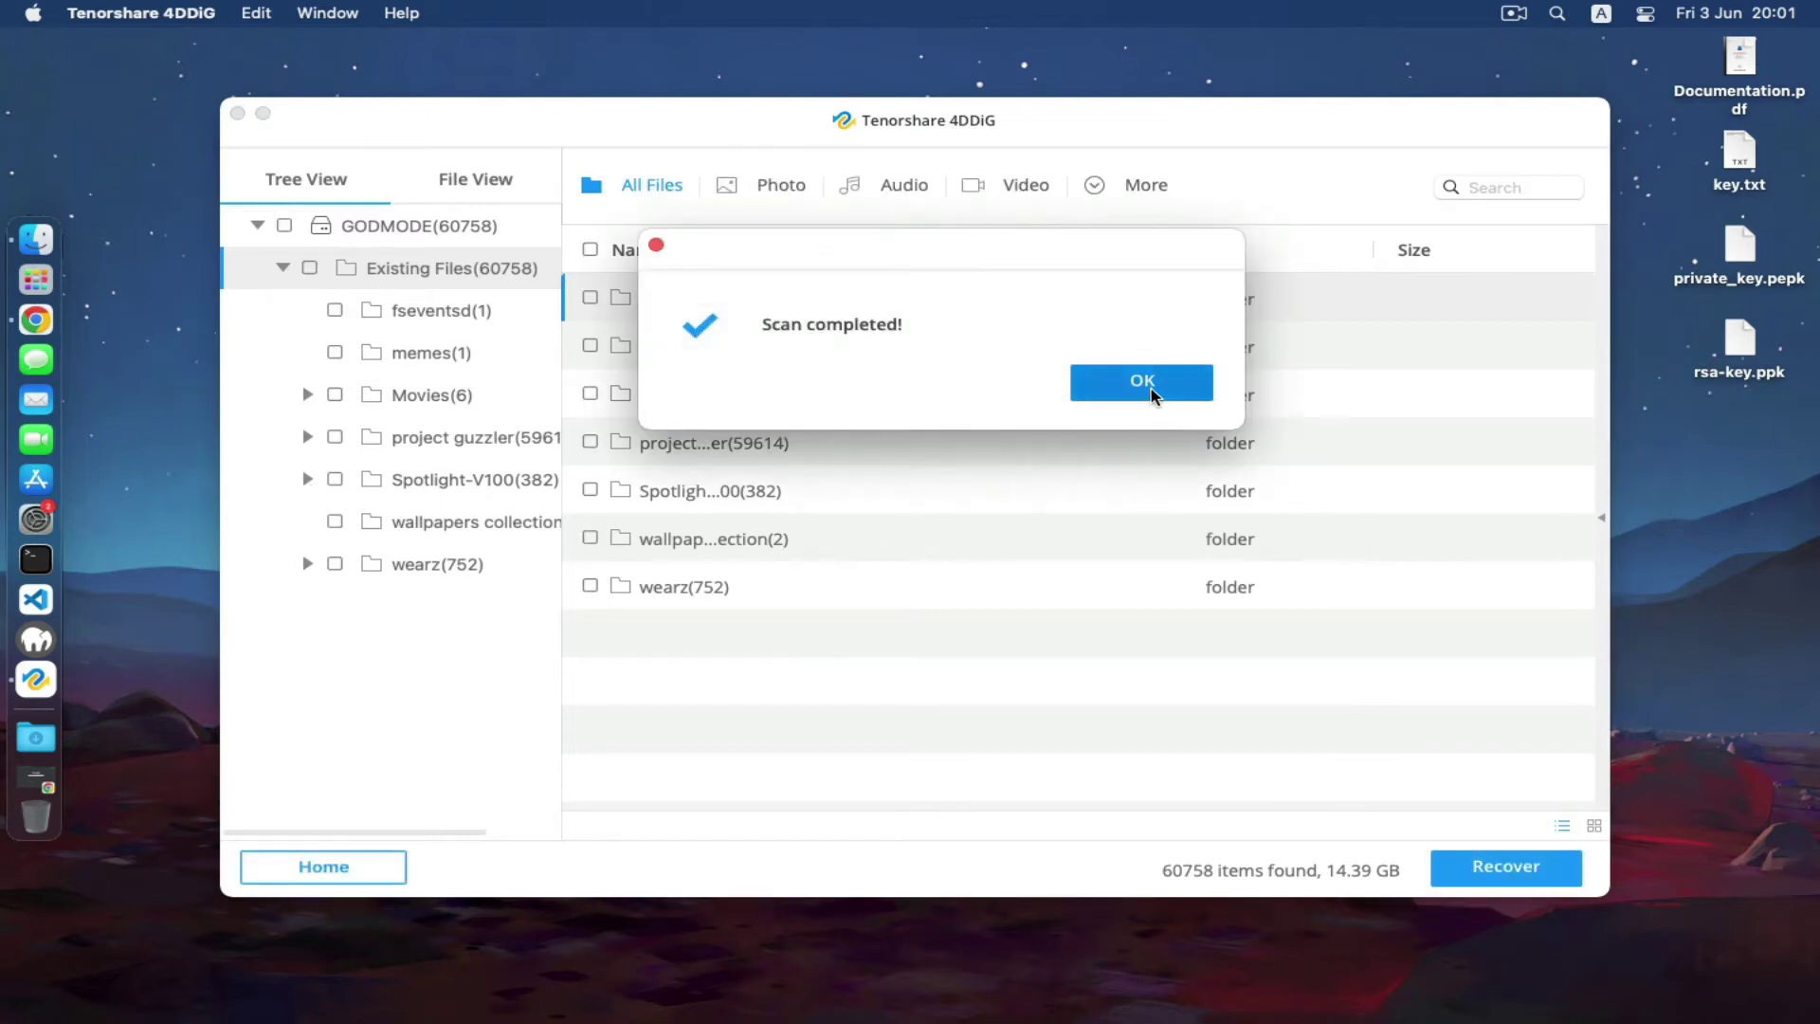
click(1137, 384)
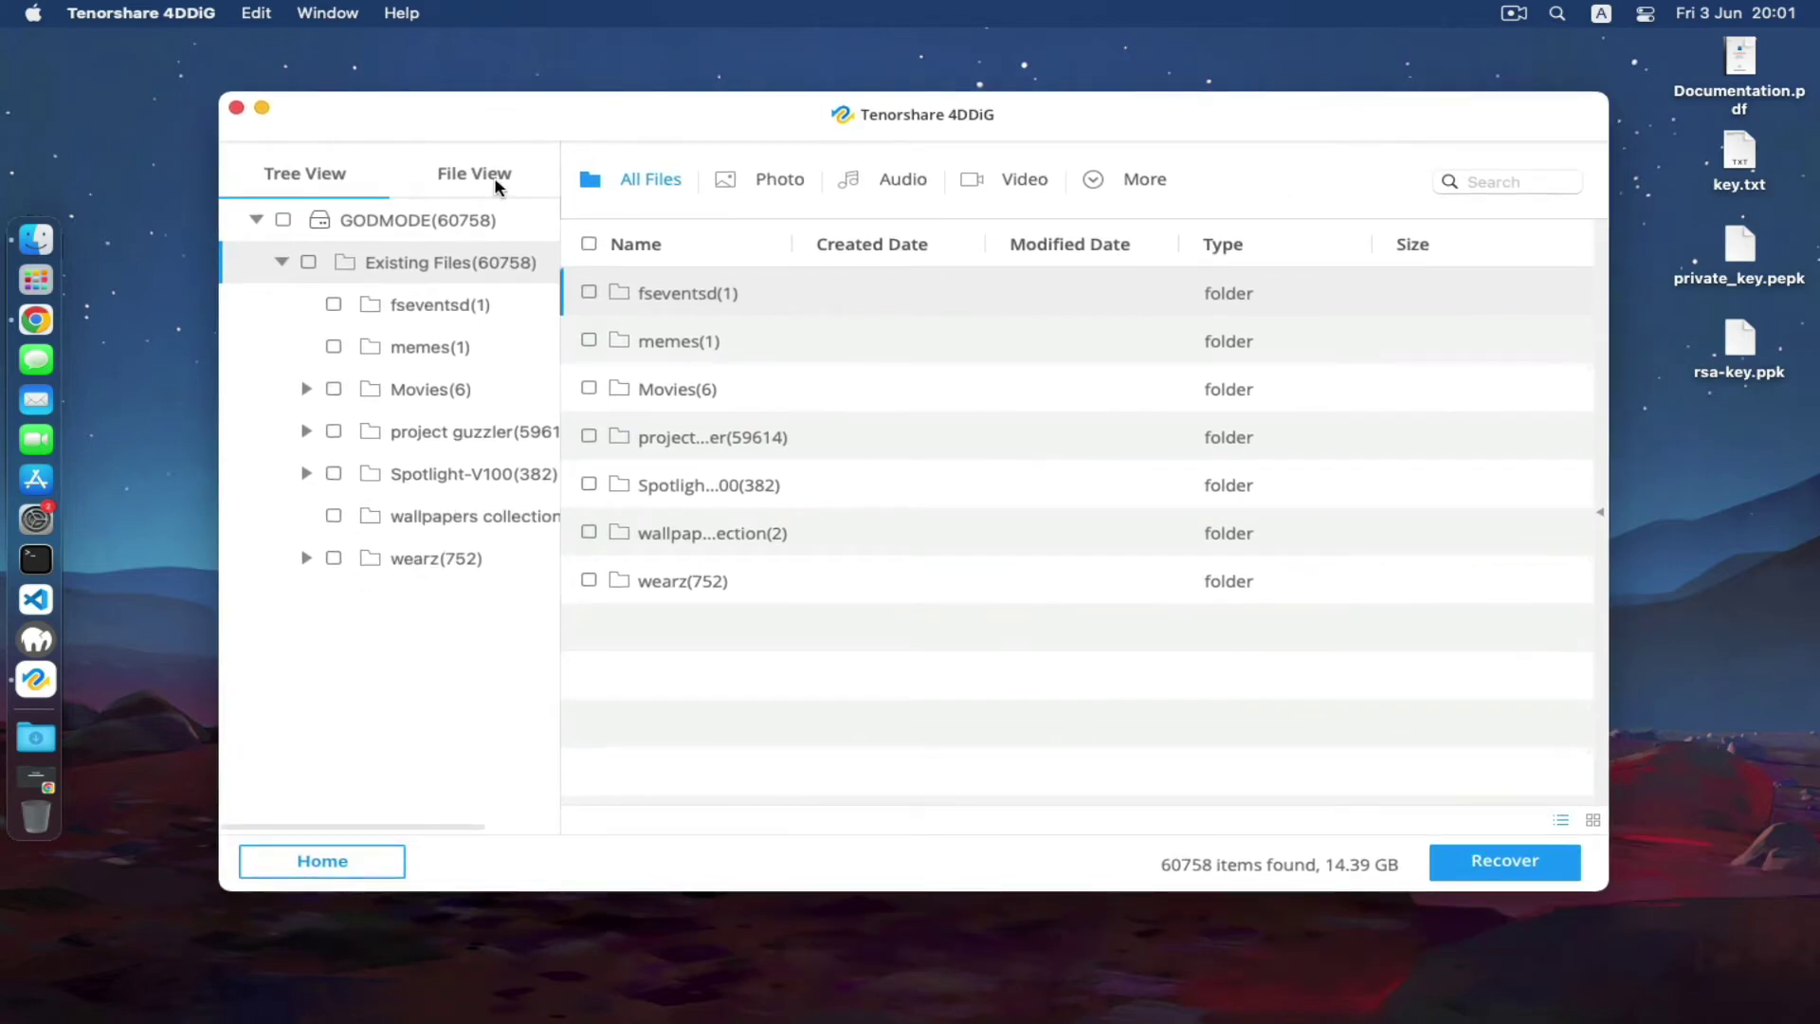
Step: Switch to File View, open Photo's jpeg(156) folder, and preview fc3.jpeg
click(496, 180)
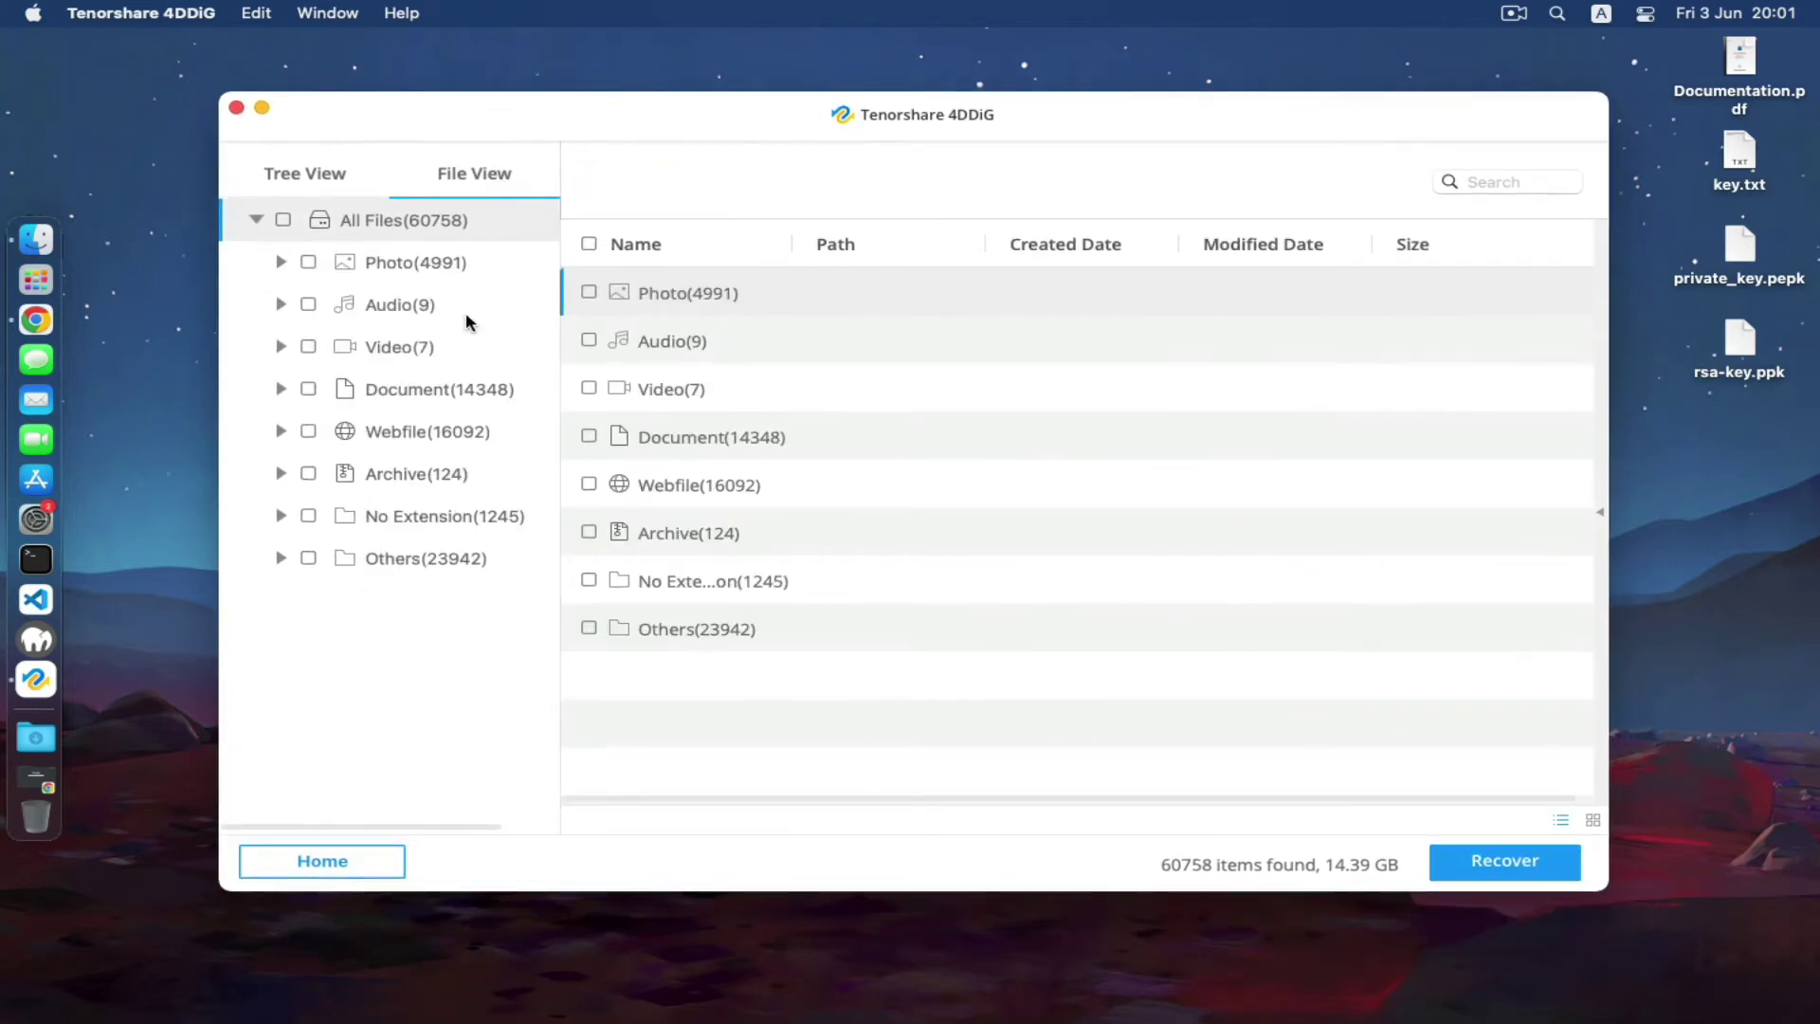
click(406, 262)
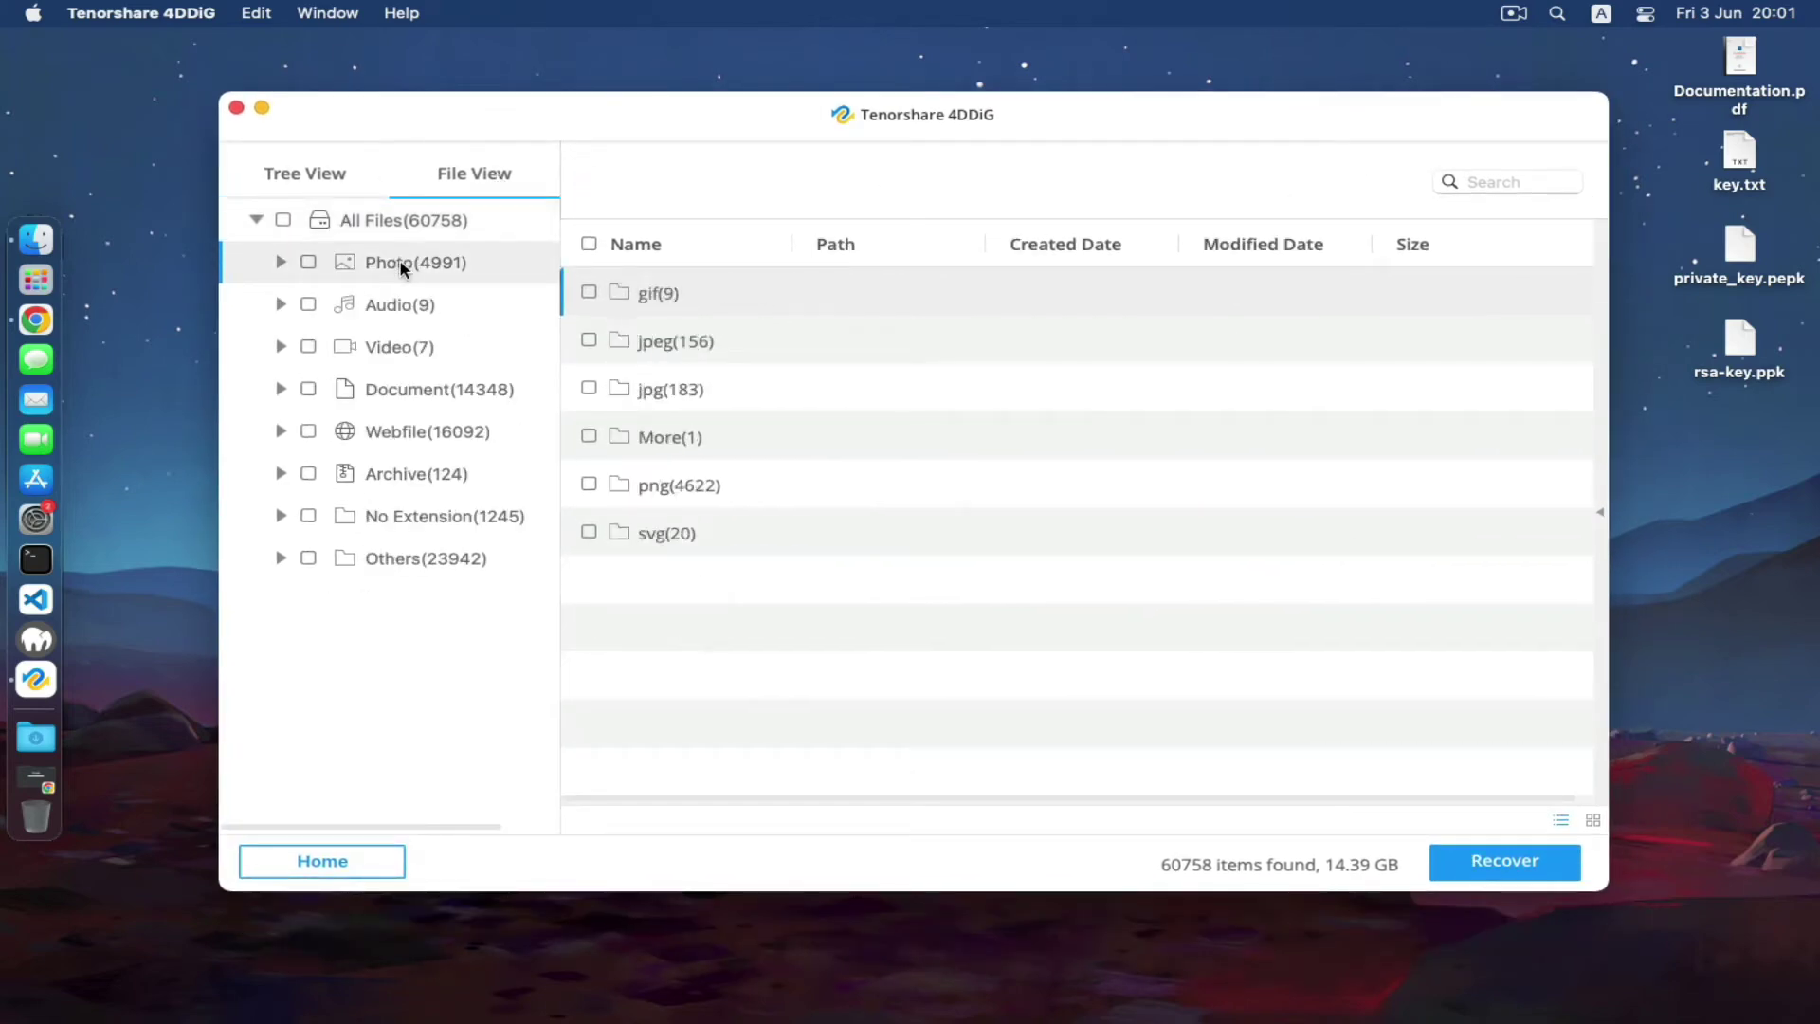
double_click(677, 341)
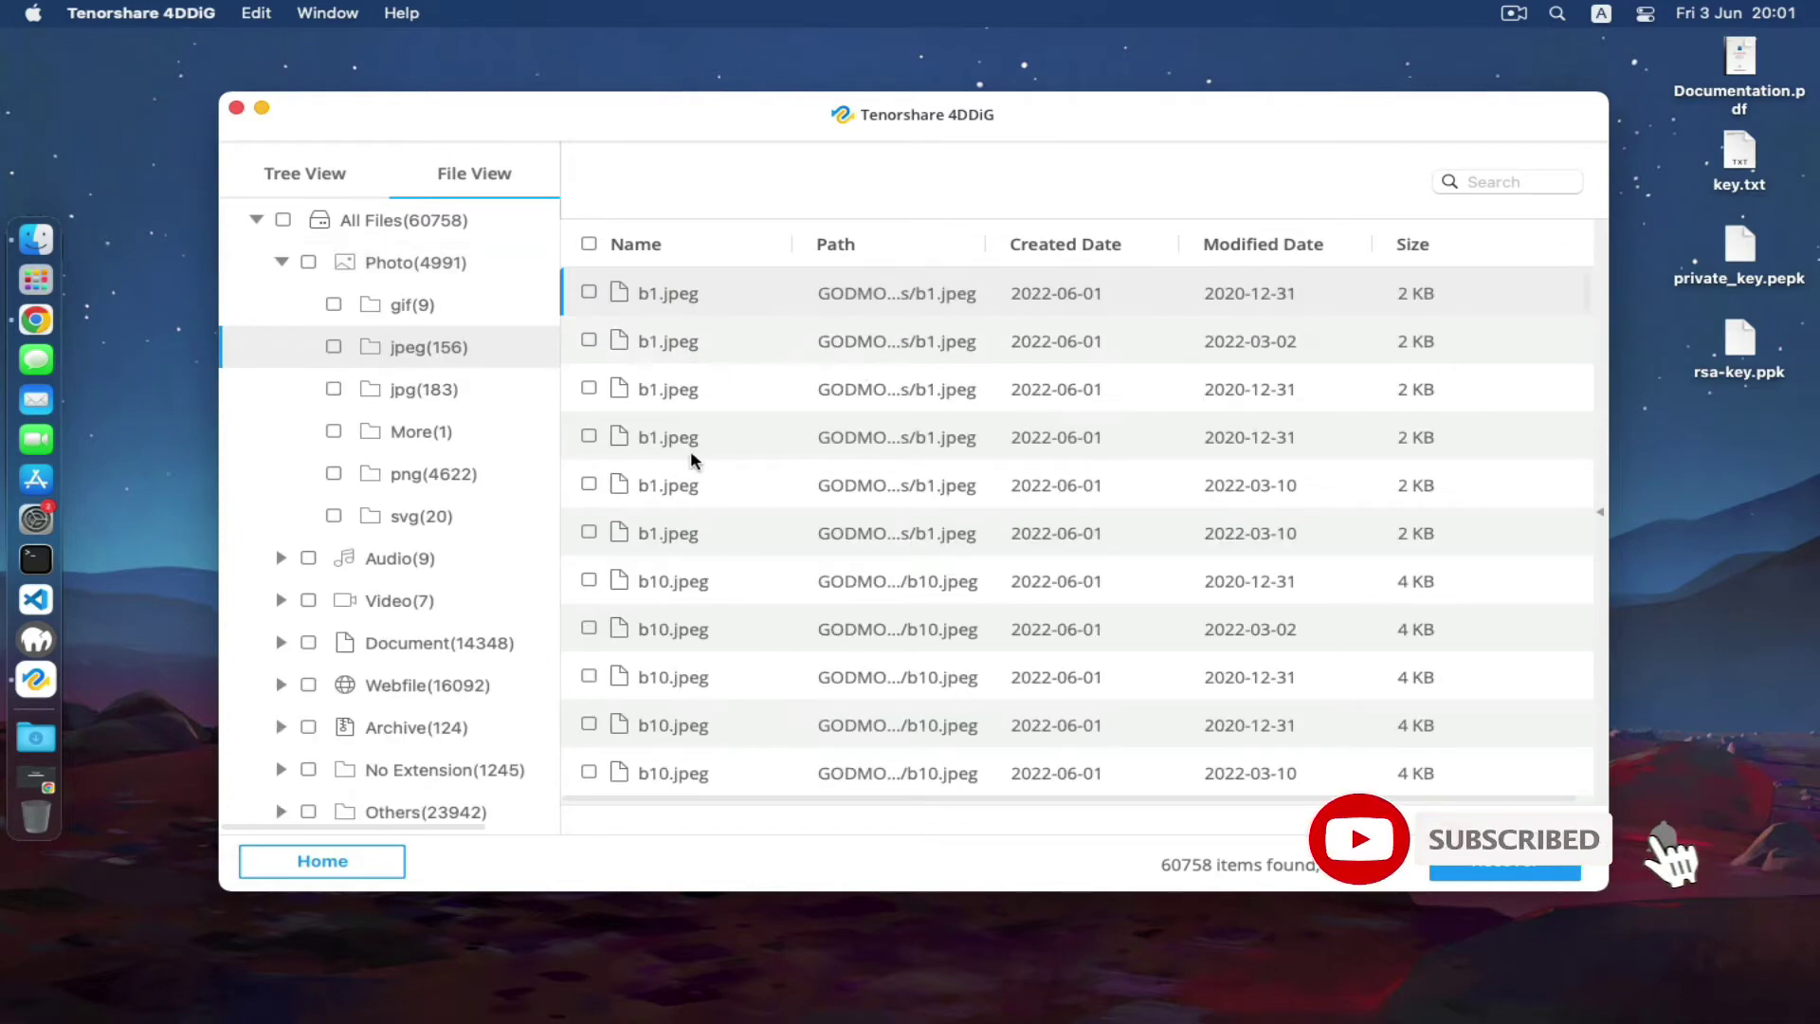
scroll(910, 617, down, 10)
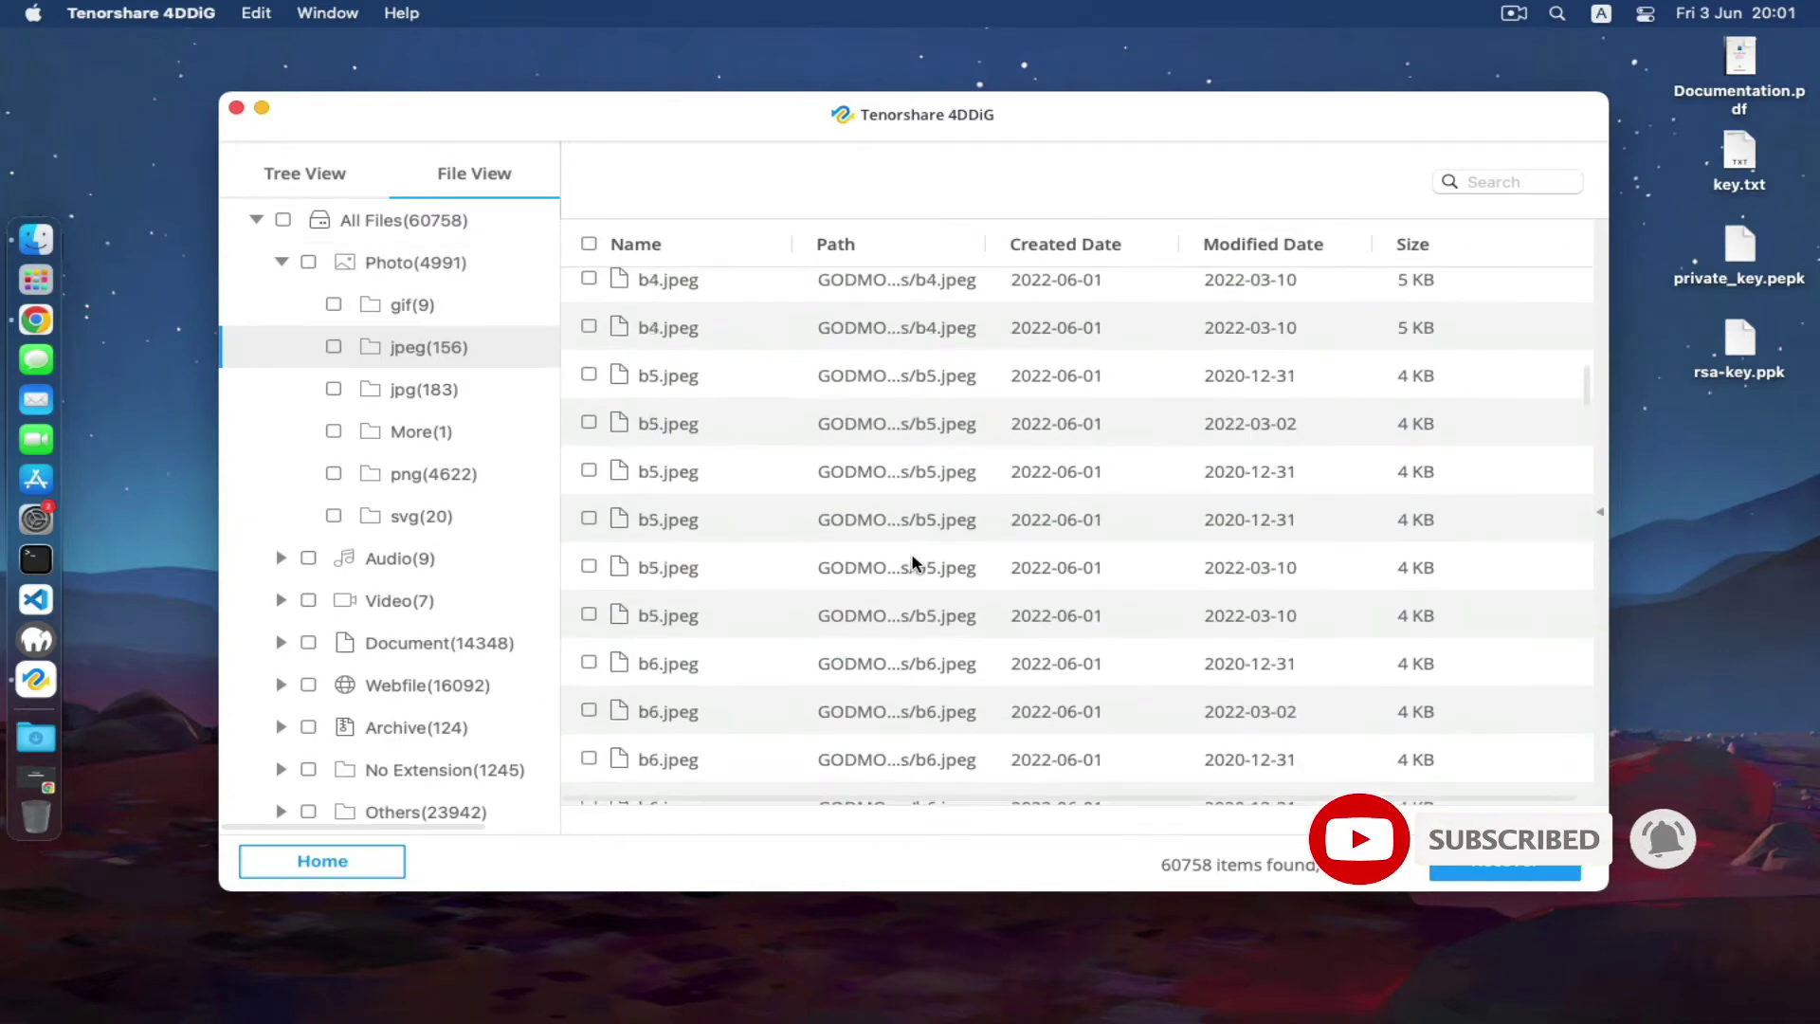
scroll(913, 562, down, 10)
double_click(936, 373)
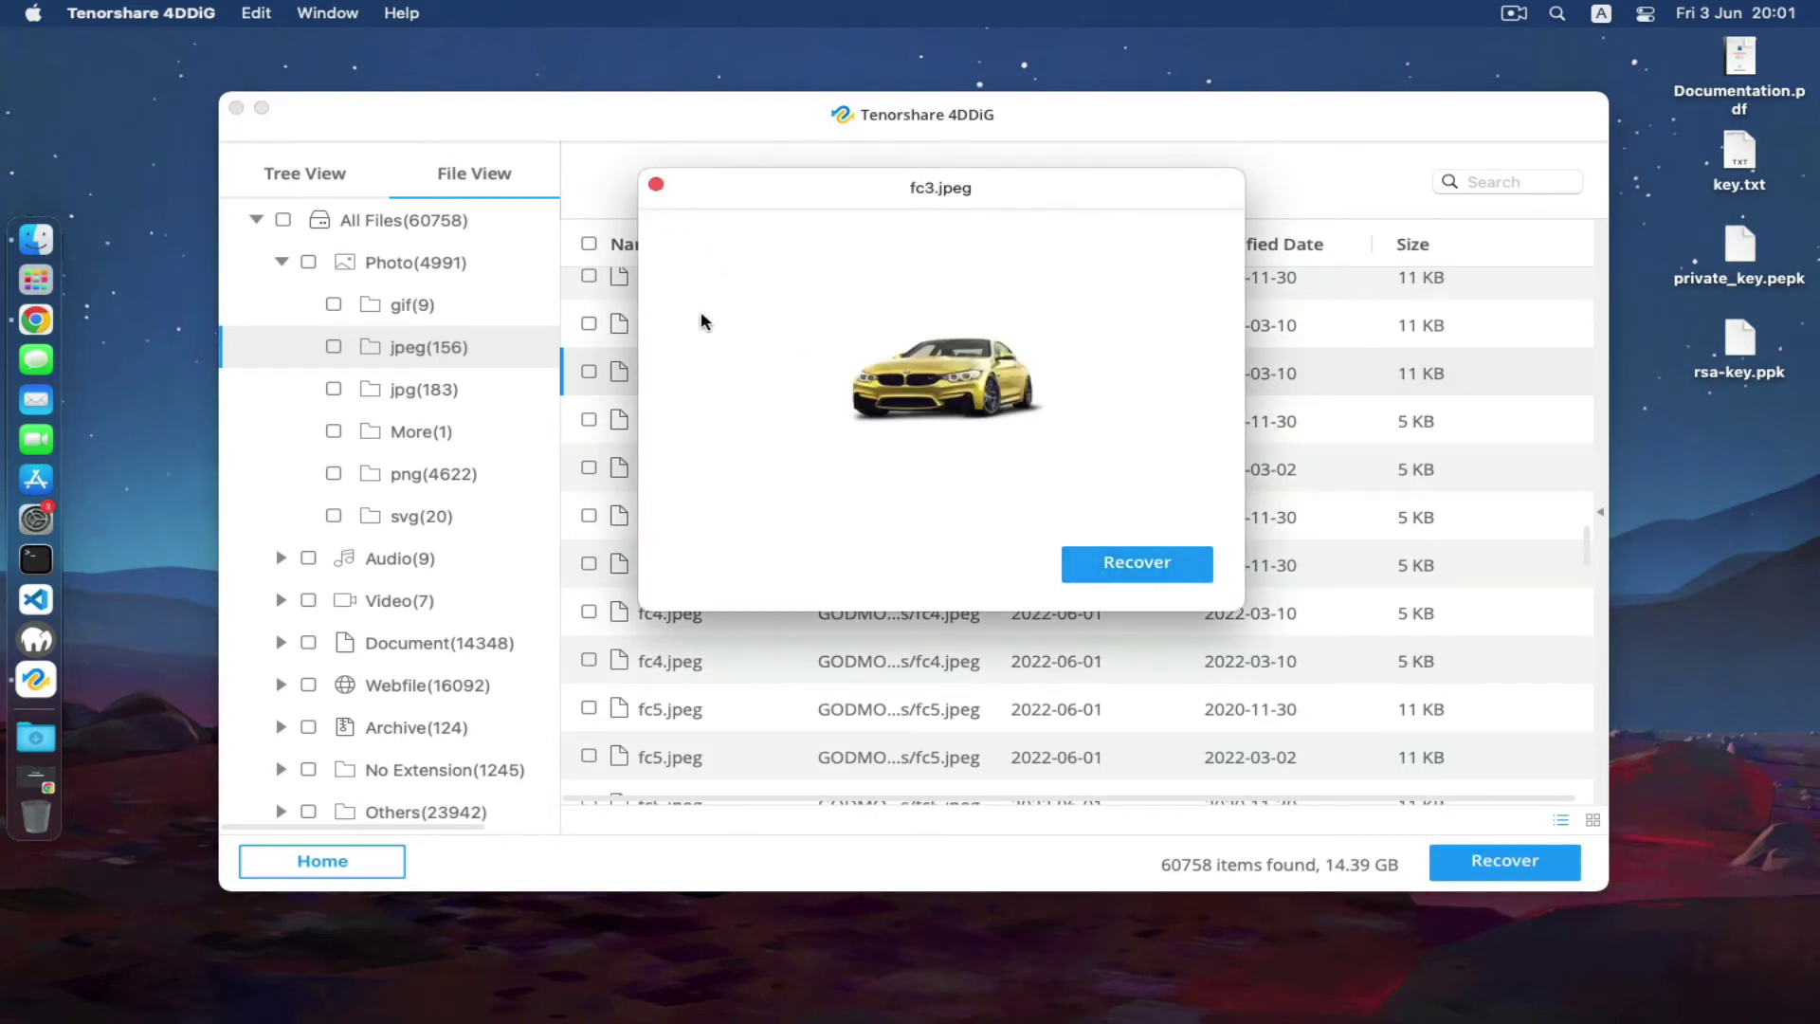
drag(976, 128, 1021, 156)
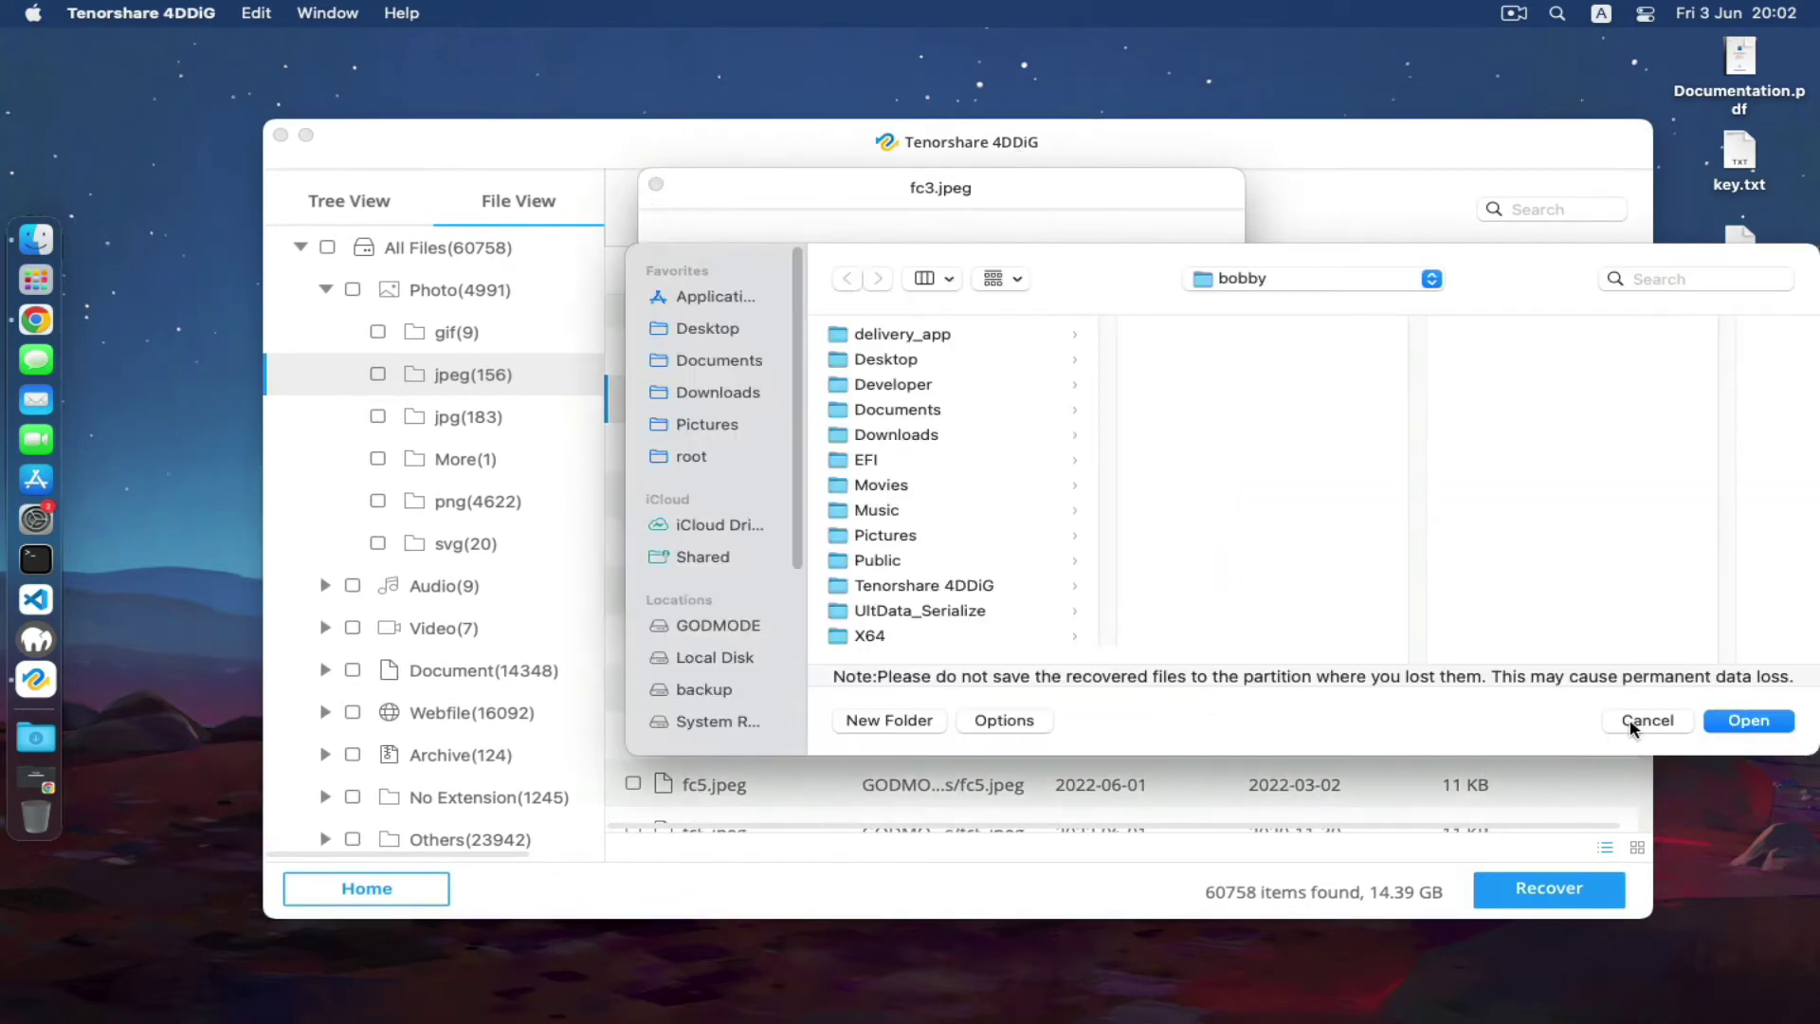
click(1647, 720)
click(656, 186)
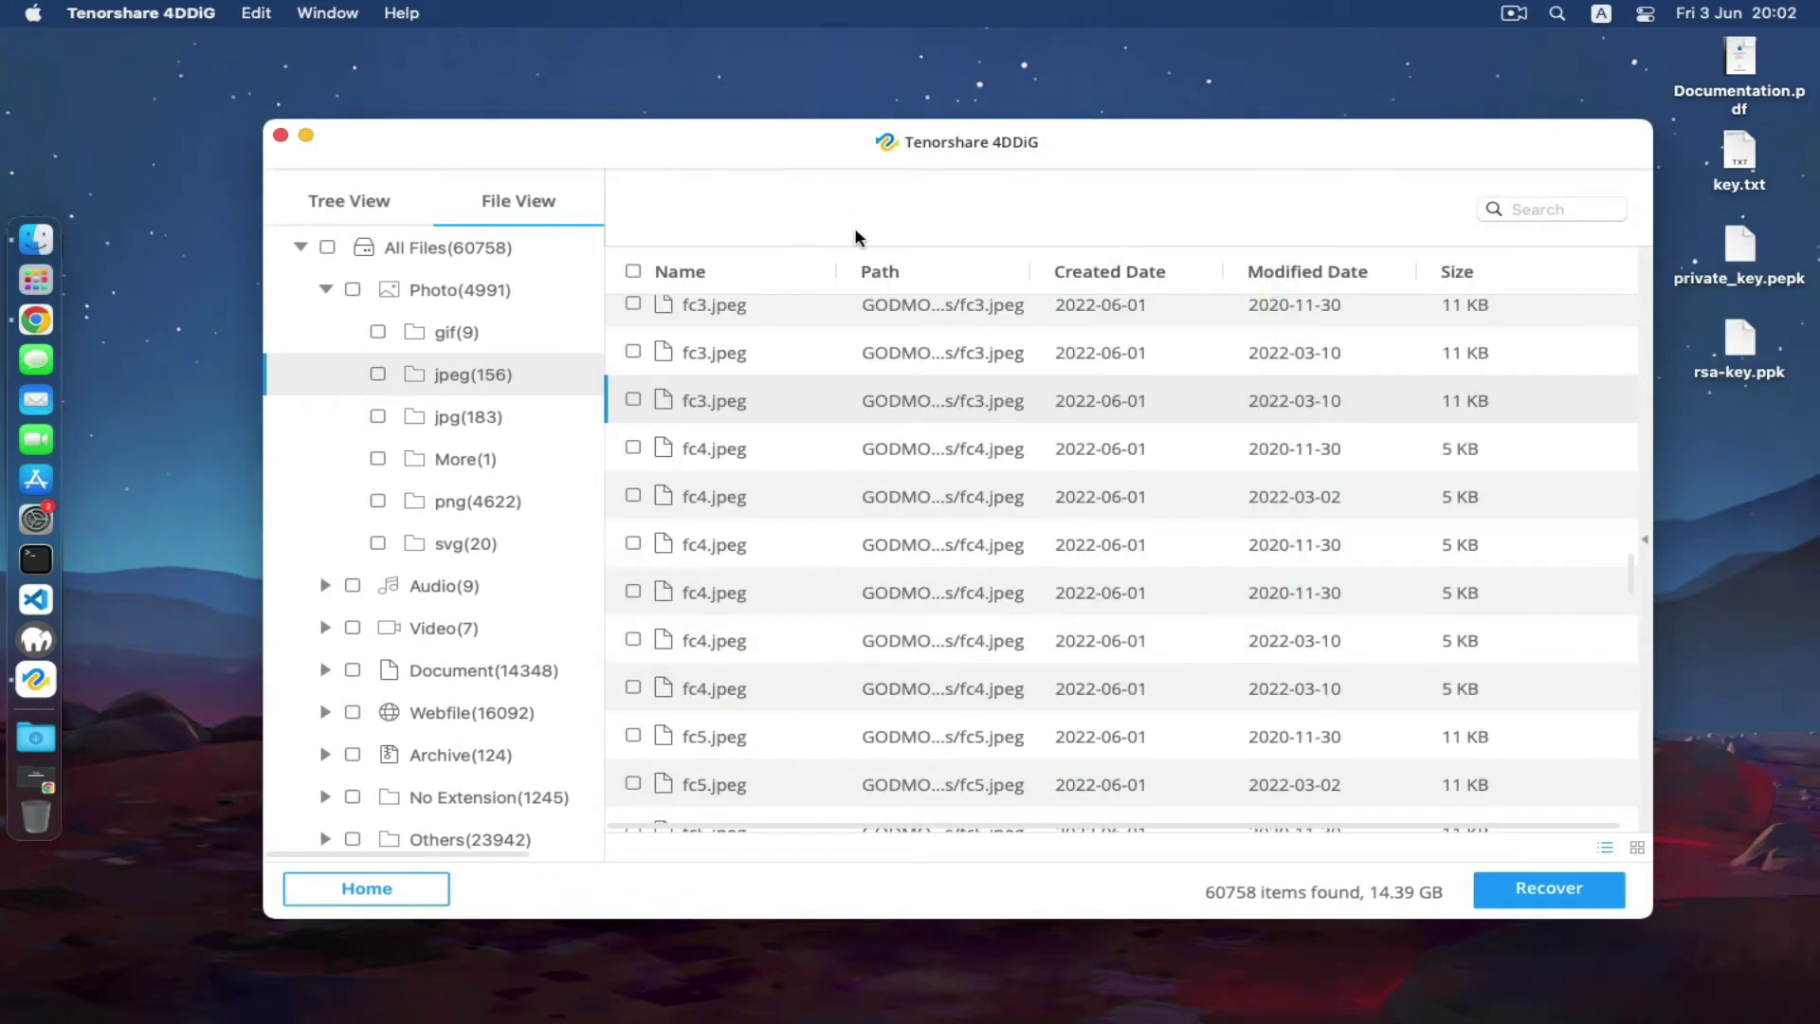
scroll(1059, 636, down, 5)
double_click(954, 590)
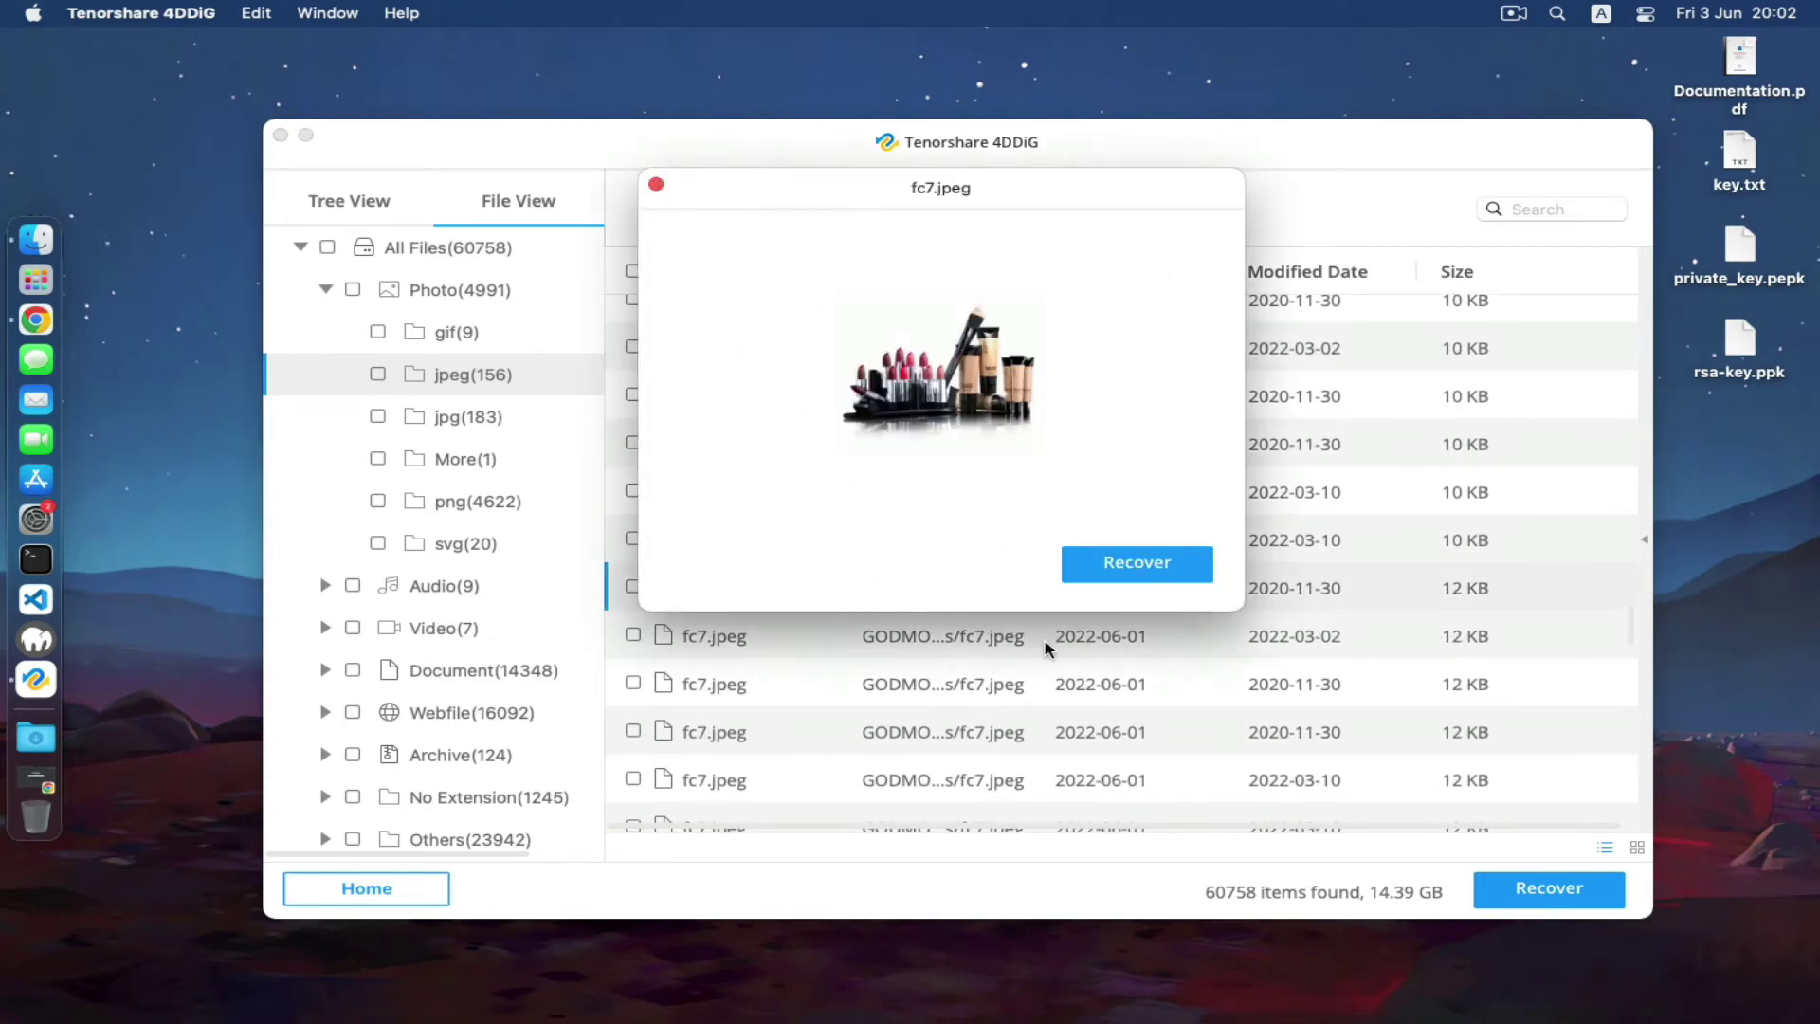
click(656, 184)
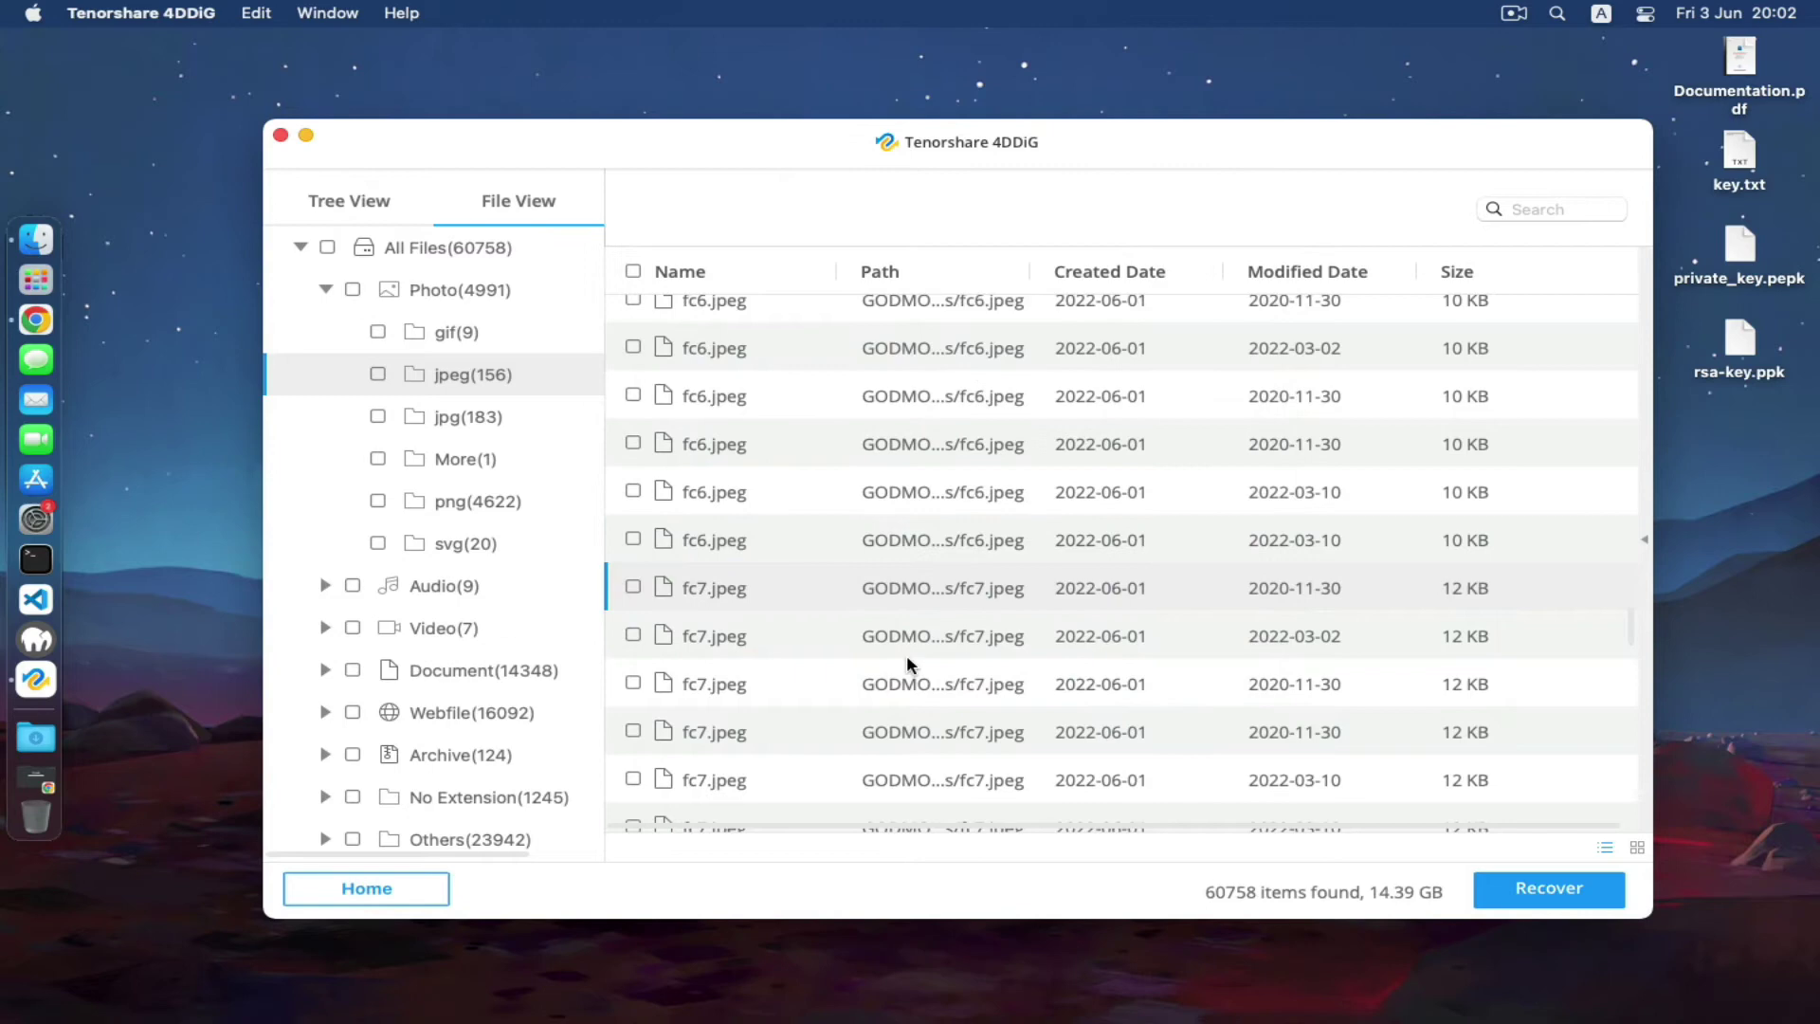
double_click(902, 633)
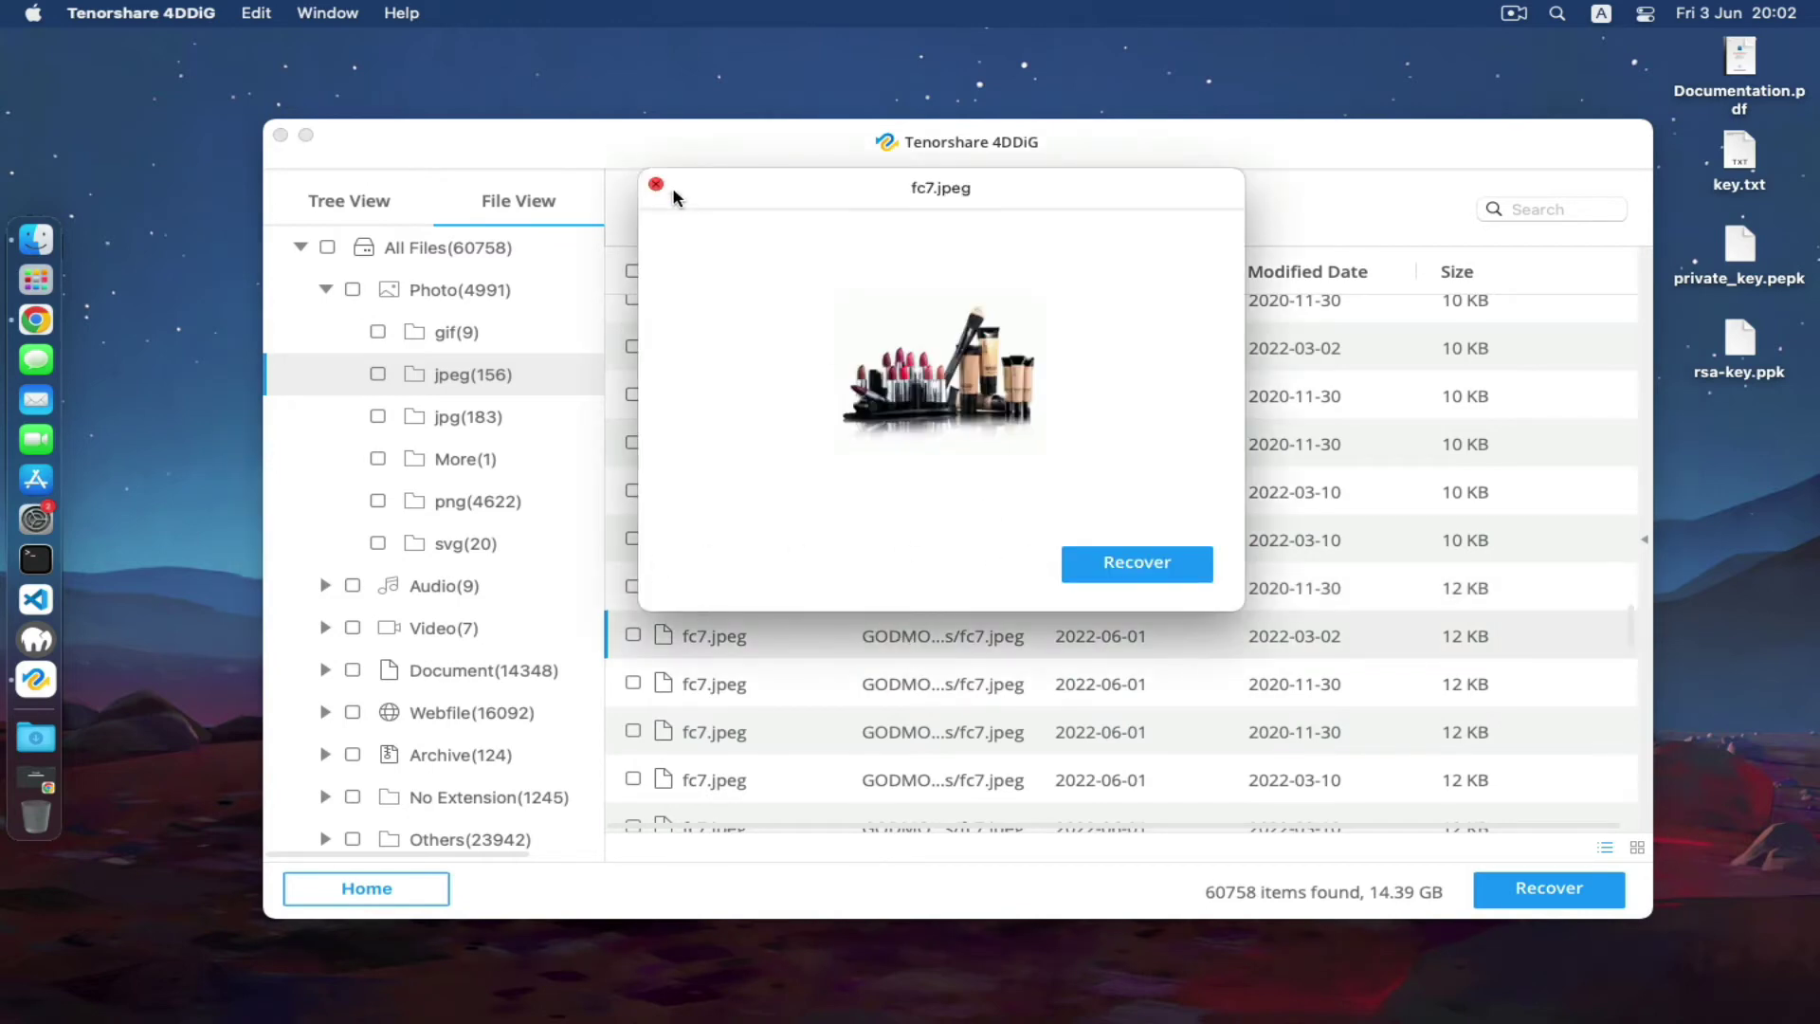
click(656, 185)
scroll(949, 676, down, 5)
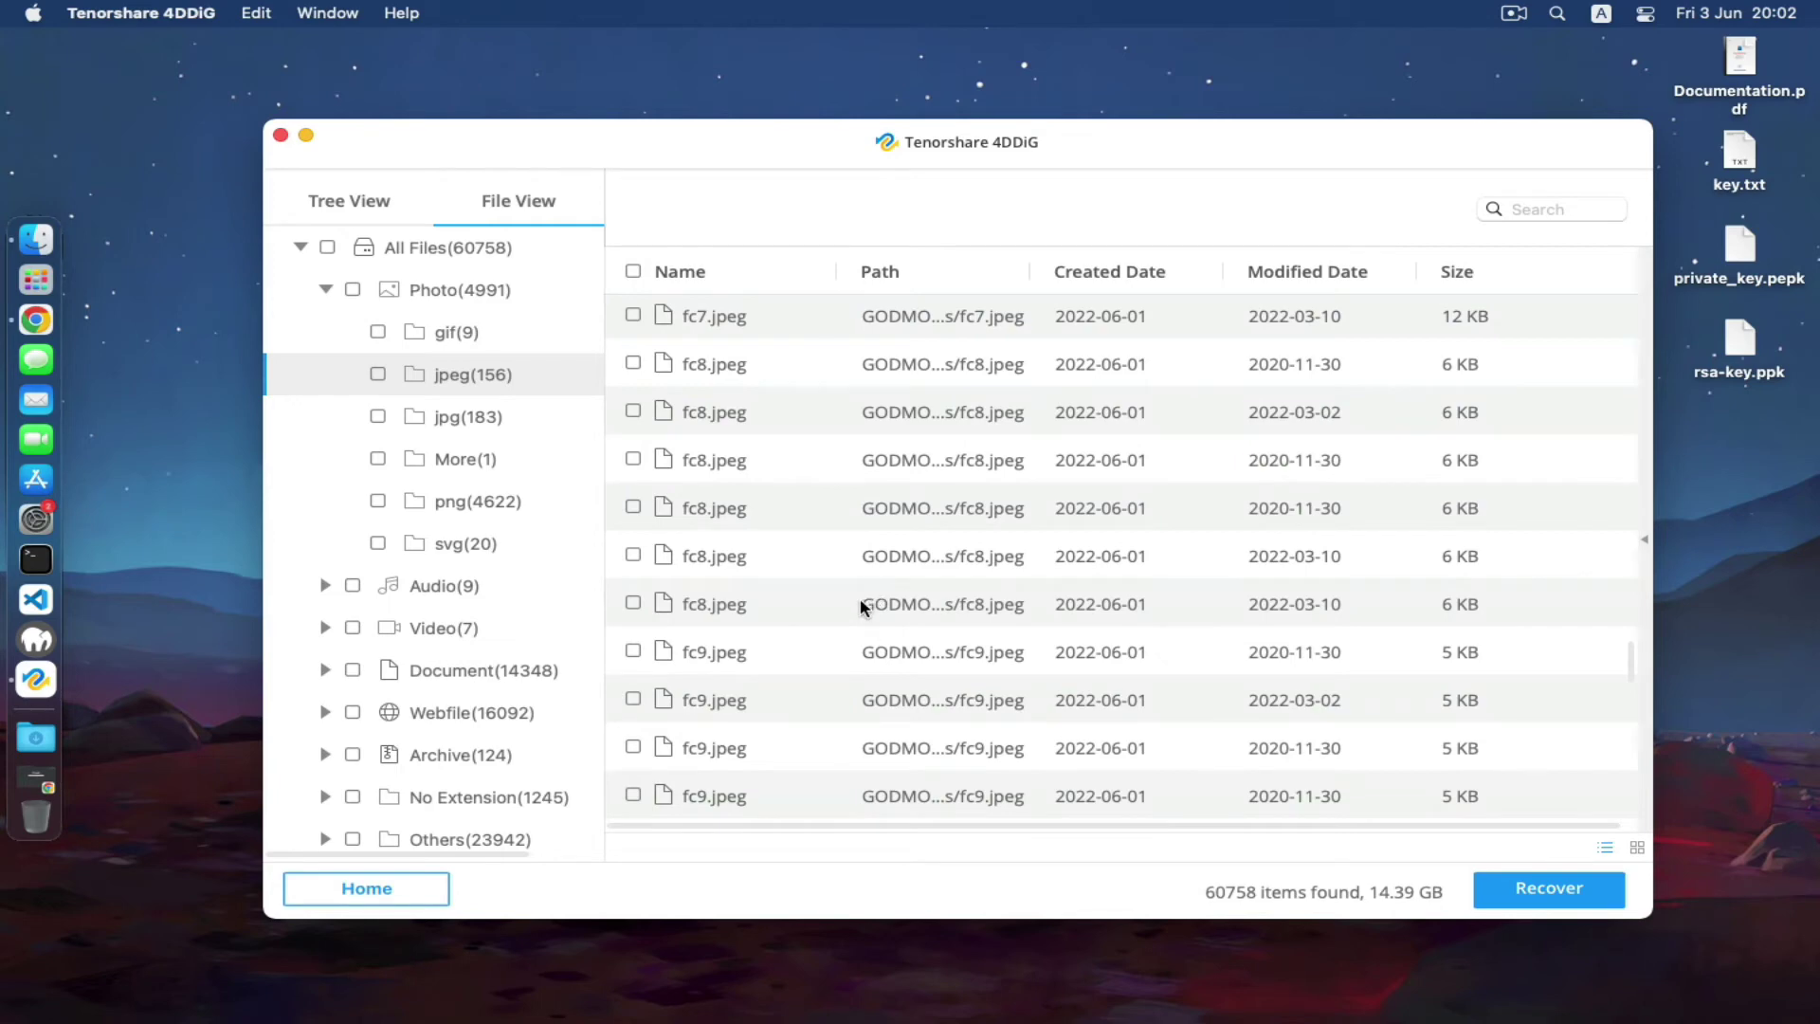
scroll(863, 606, down, 5)
double_click(967, 538)
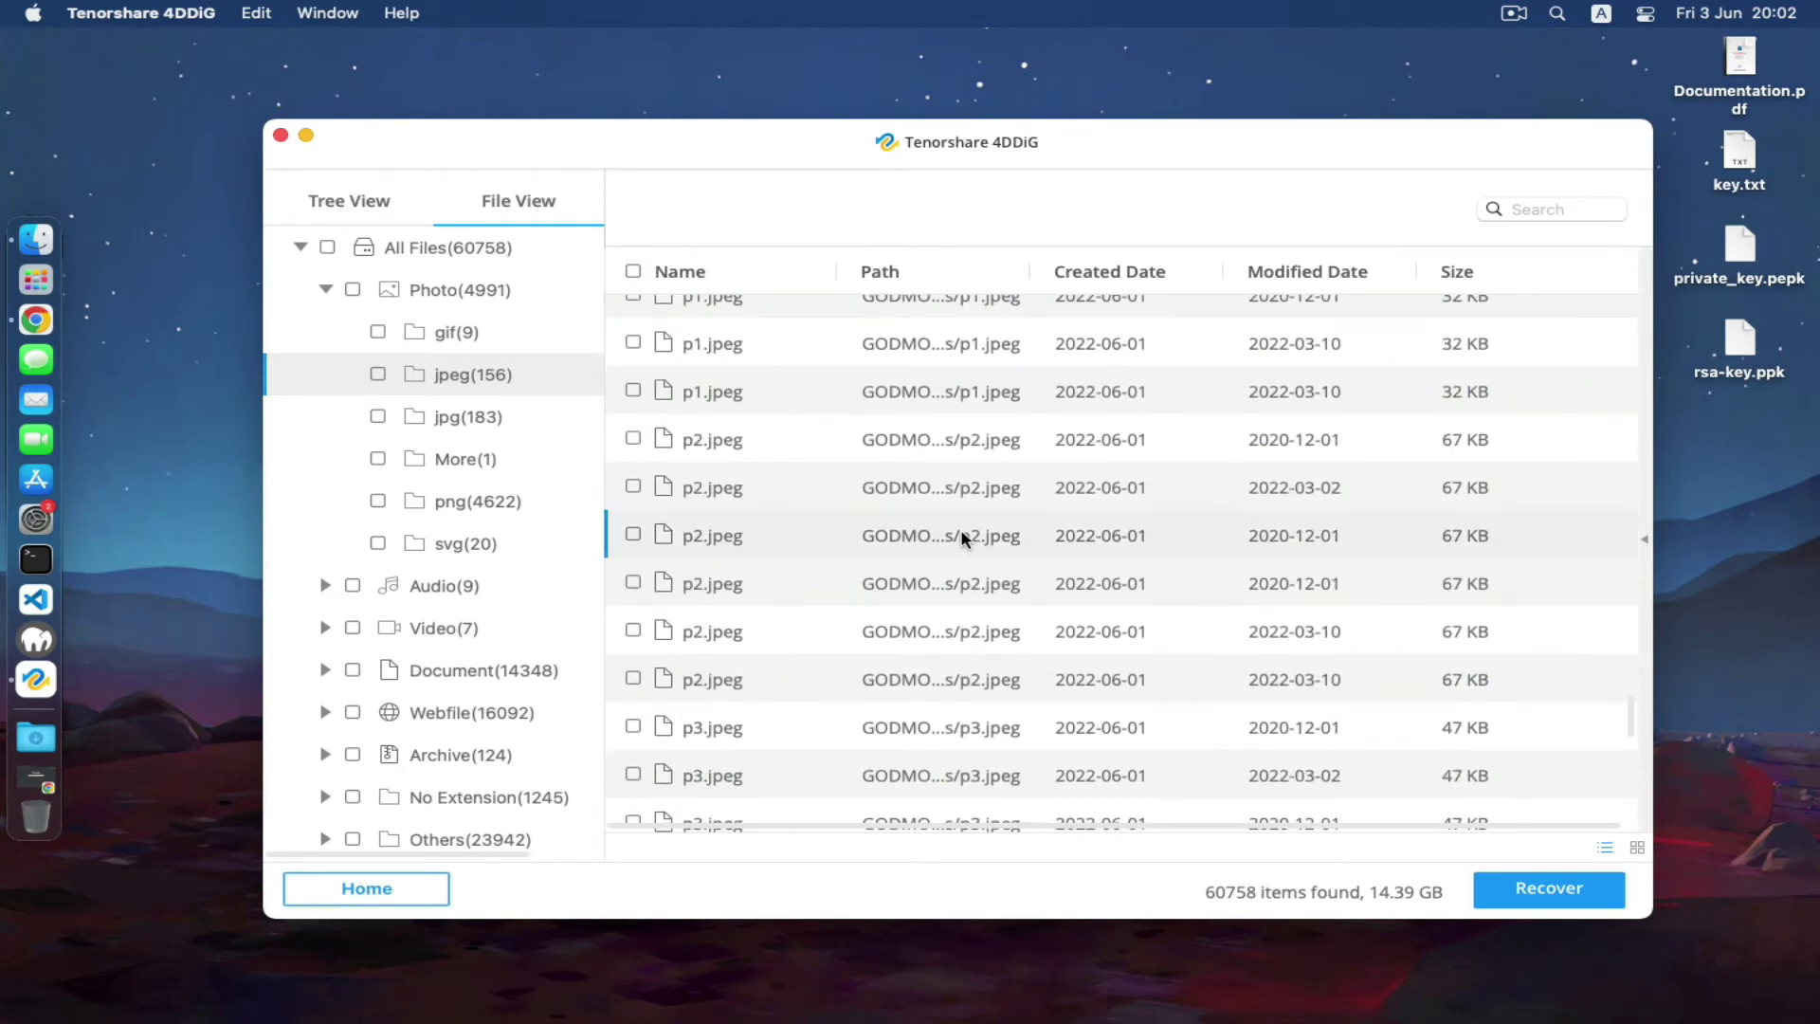
click(655, 185)
scroll(908, 629, down, 3)
click(921, 554)
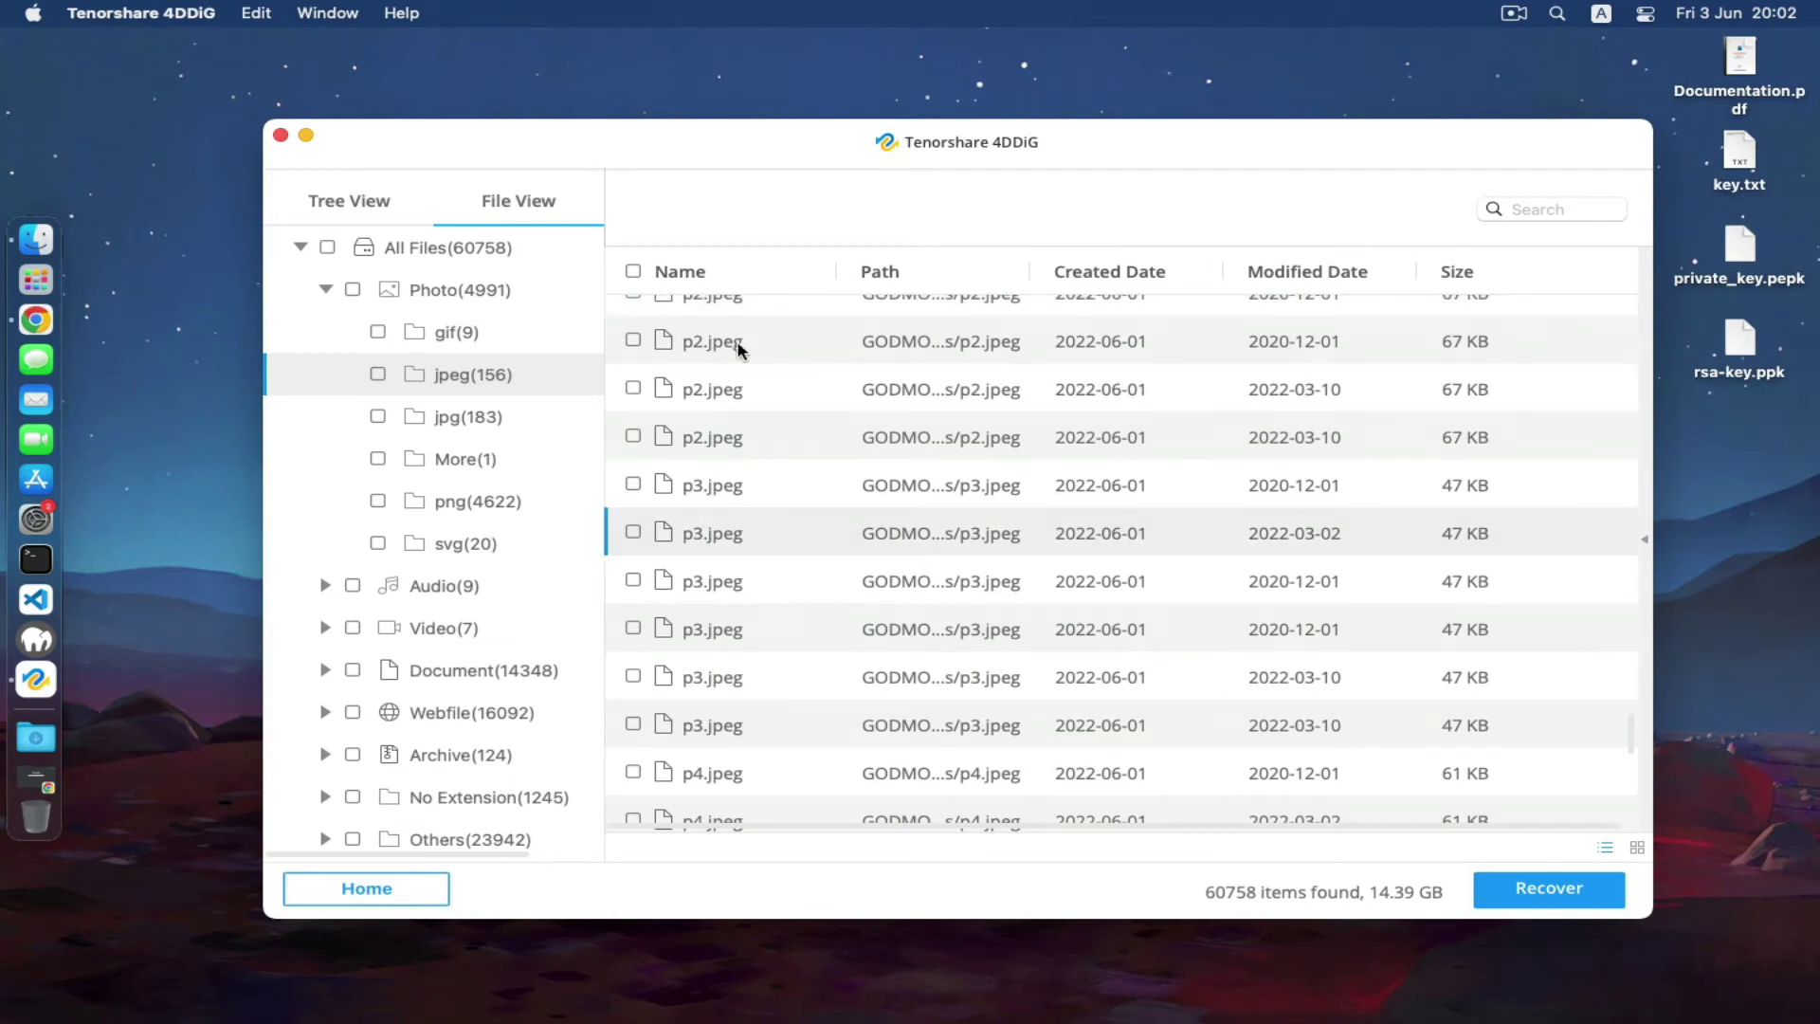
mouse_move(927, 142)
mouse_down()
mouse_move(940, 191)
mouse_move(929, 165)
mouse_up()
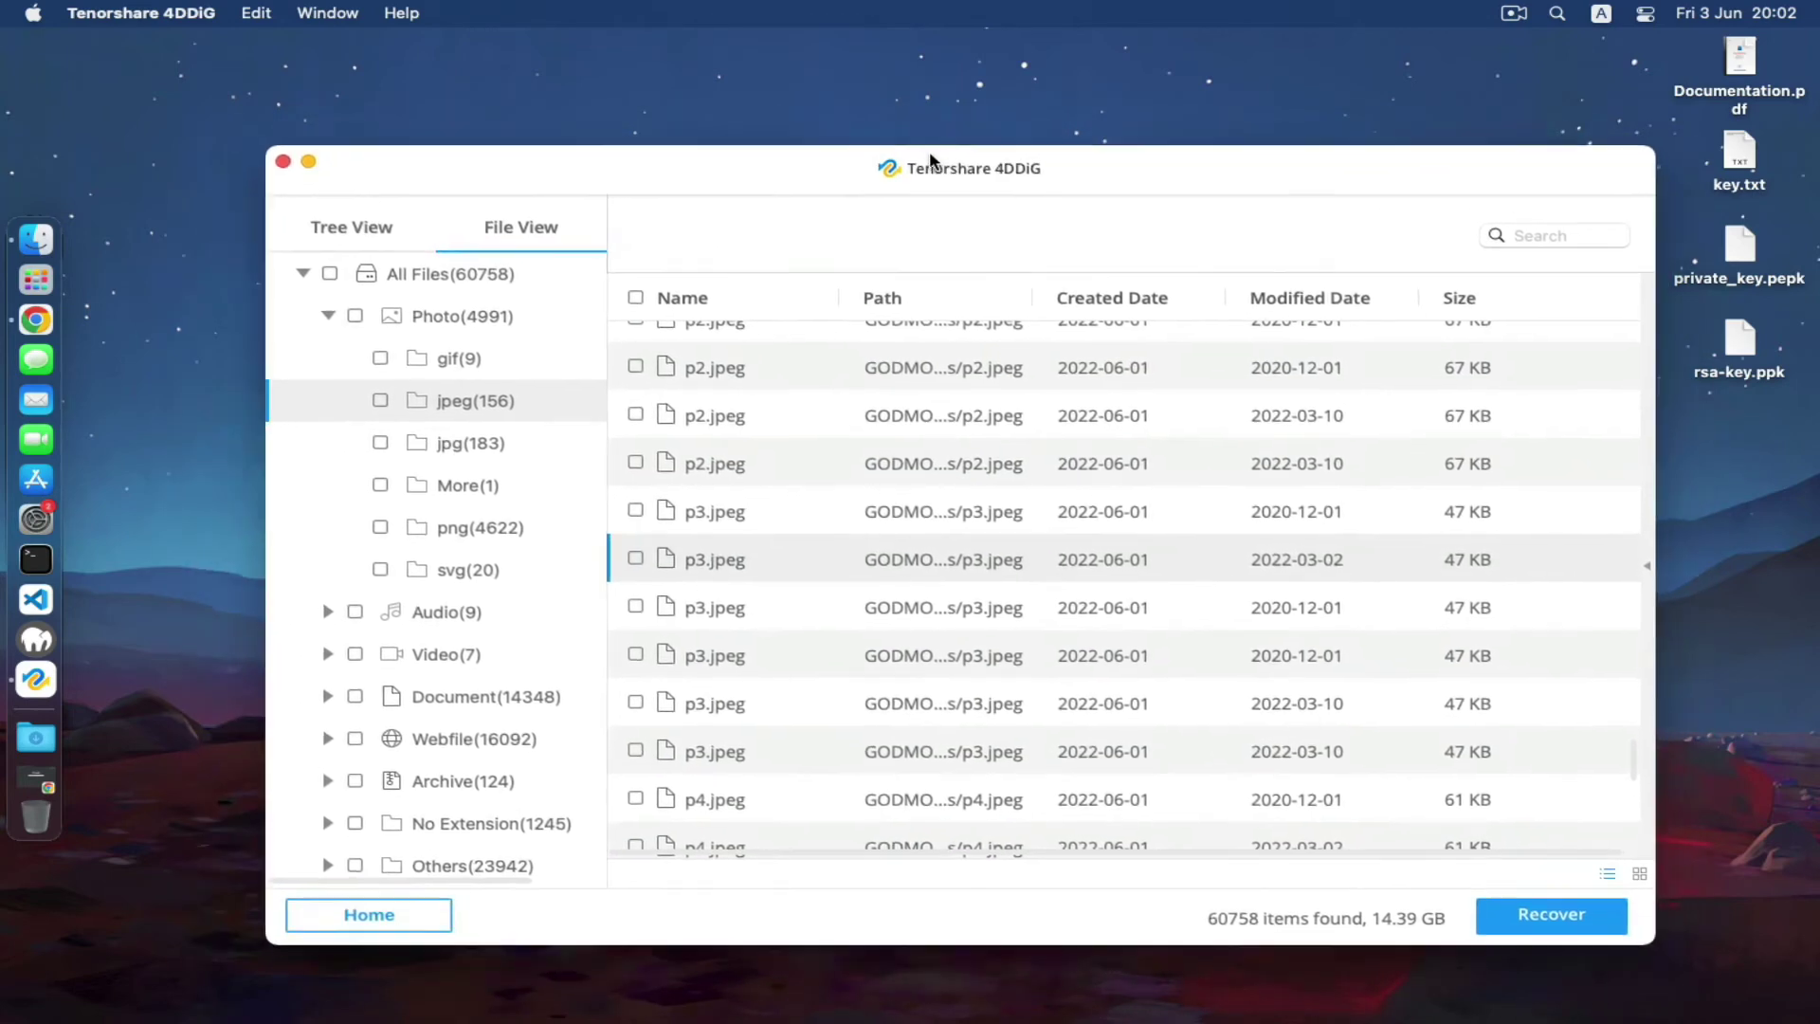
click(940, 589)
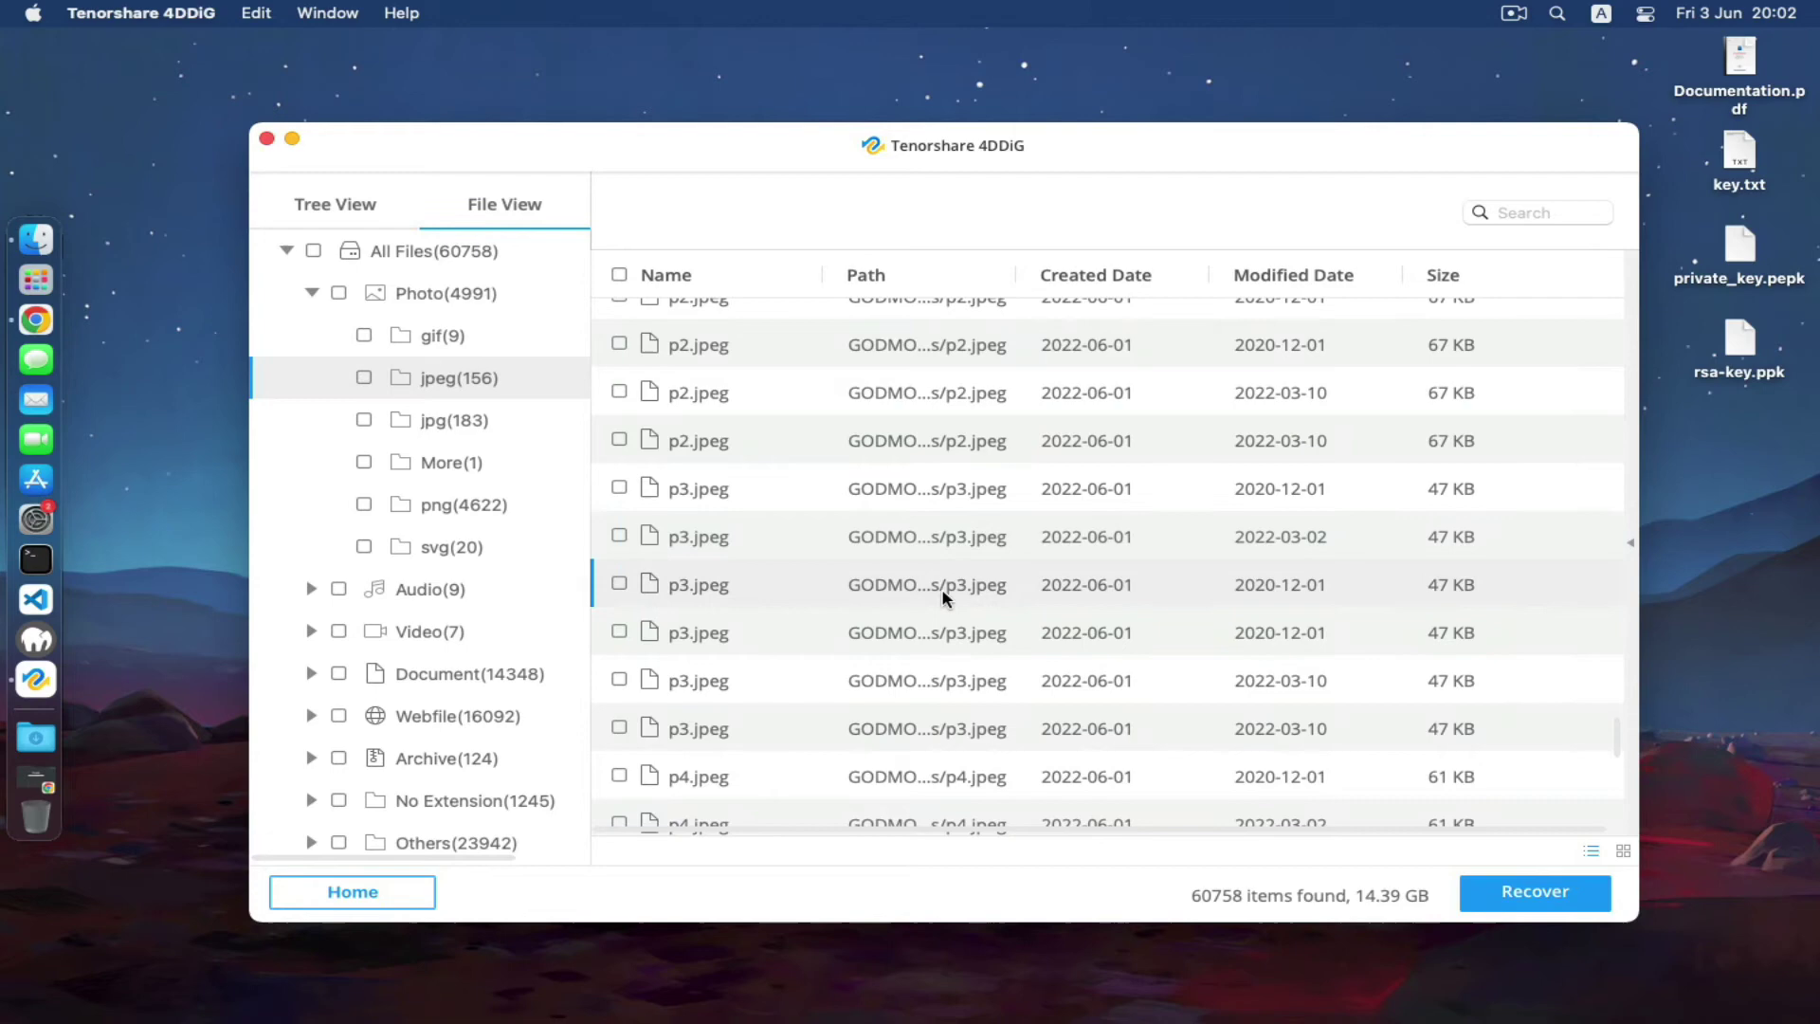
scroll(830, 463, down, 10)
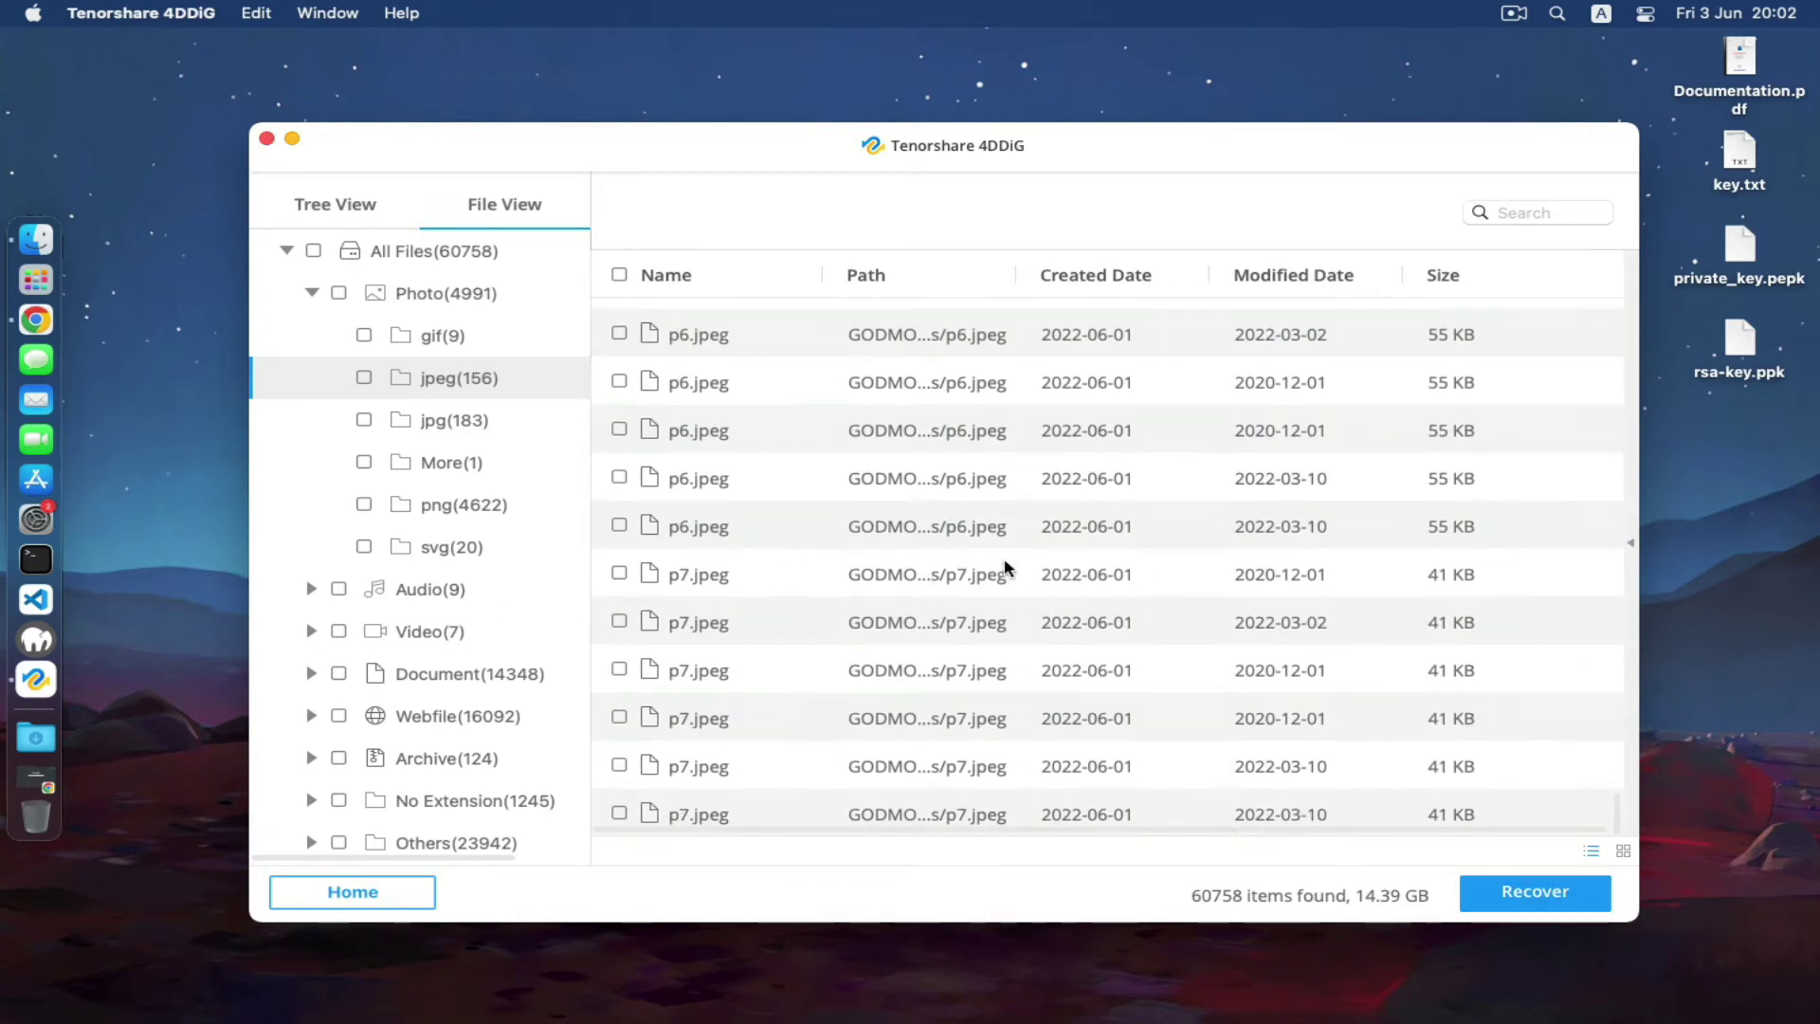
Step: Tick the p6.jpeg files dated 2022-03-10 and start Recover
click(908, 526)
click(620, 524)
click(618, 478)
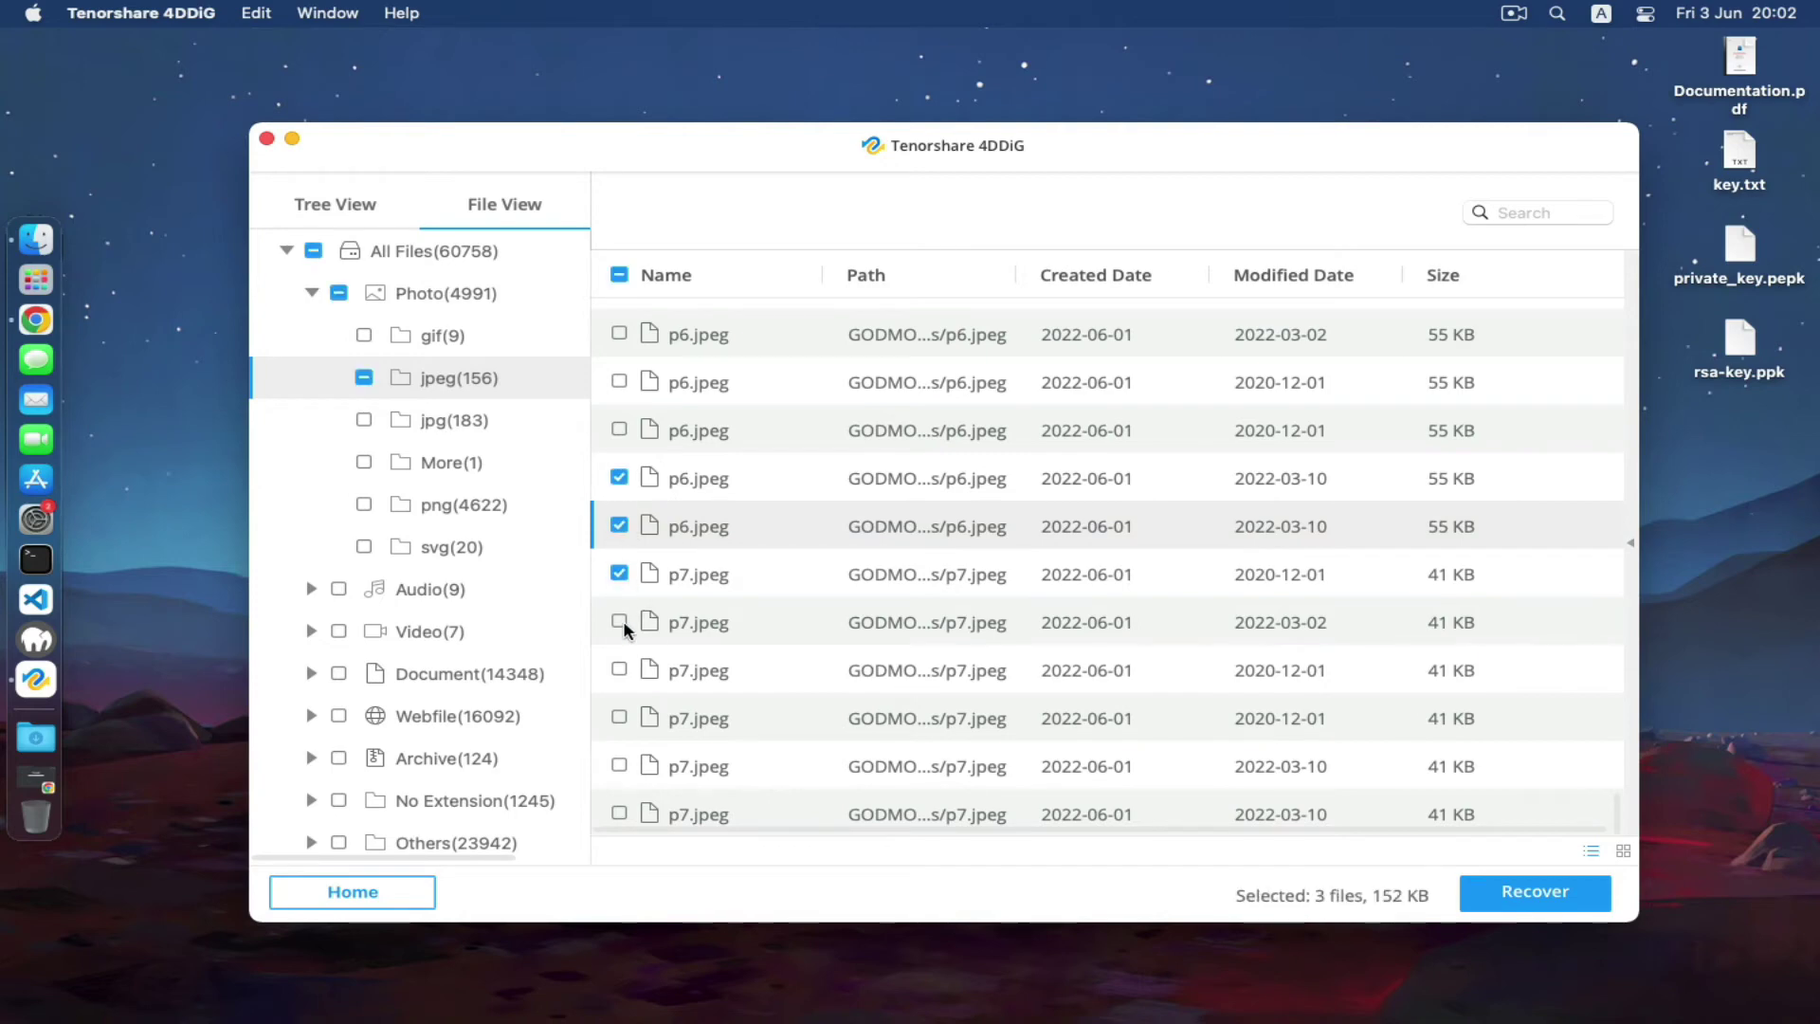
click(1521, 905)
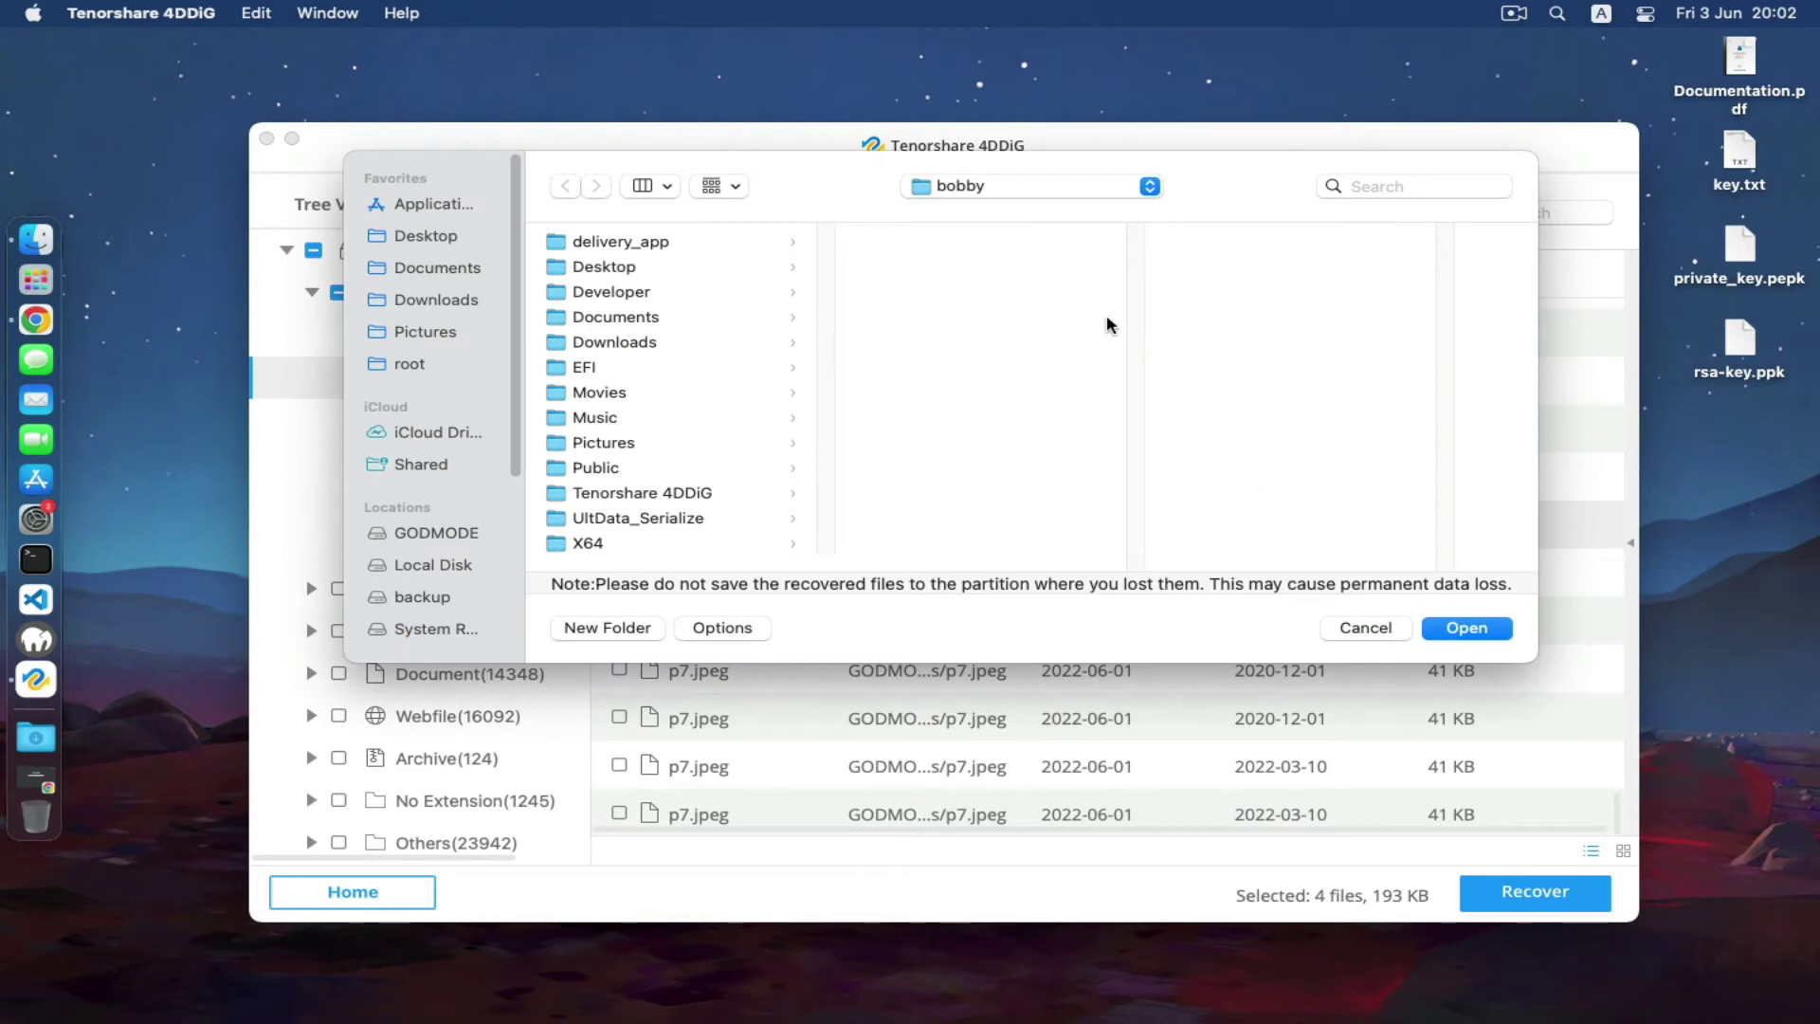
Step: Save them into a new 'recovered' folder inside bobby and dismiss the completion notice
click(607, 628)
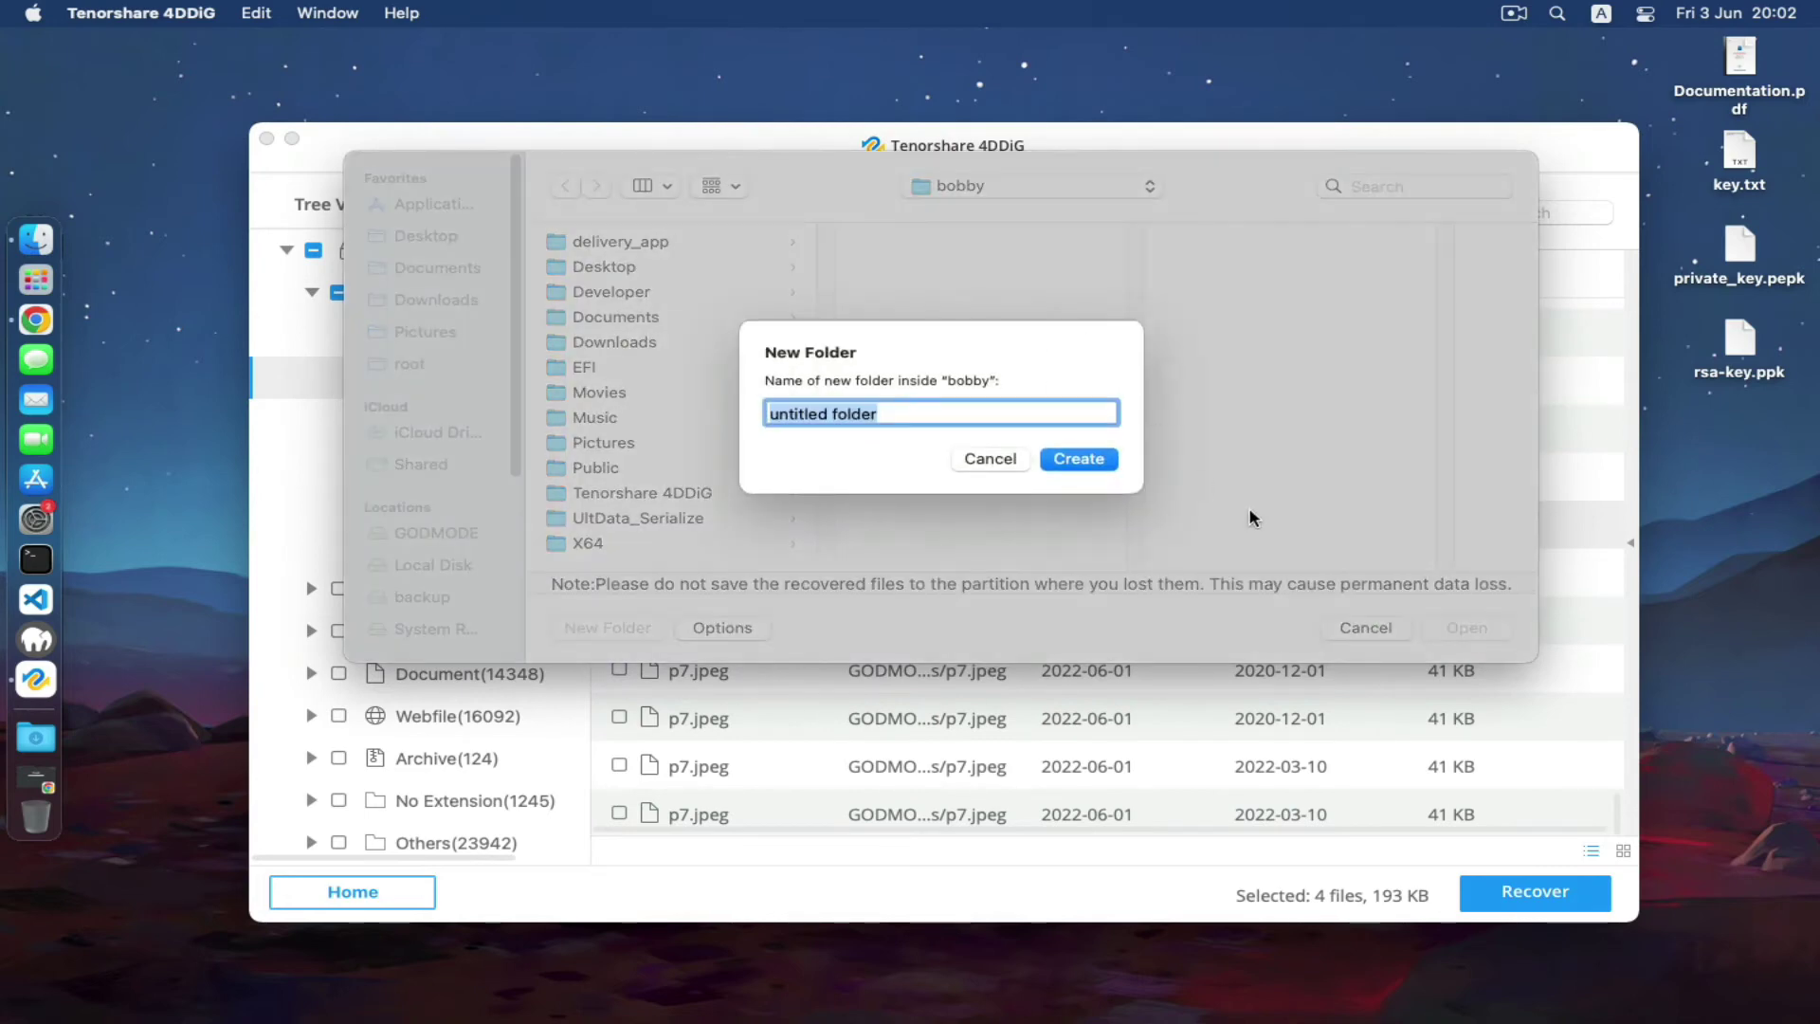
text(re)
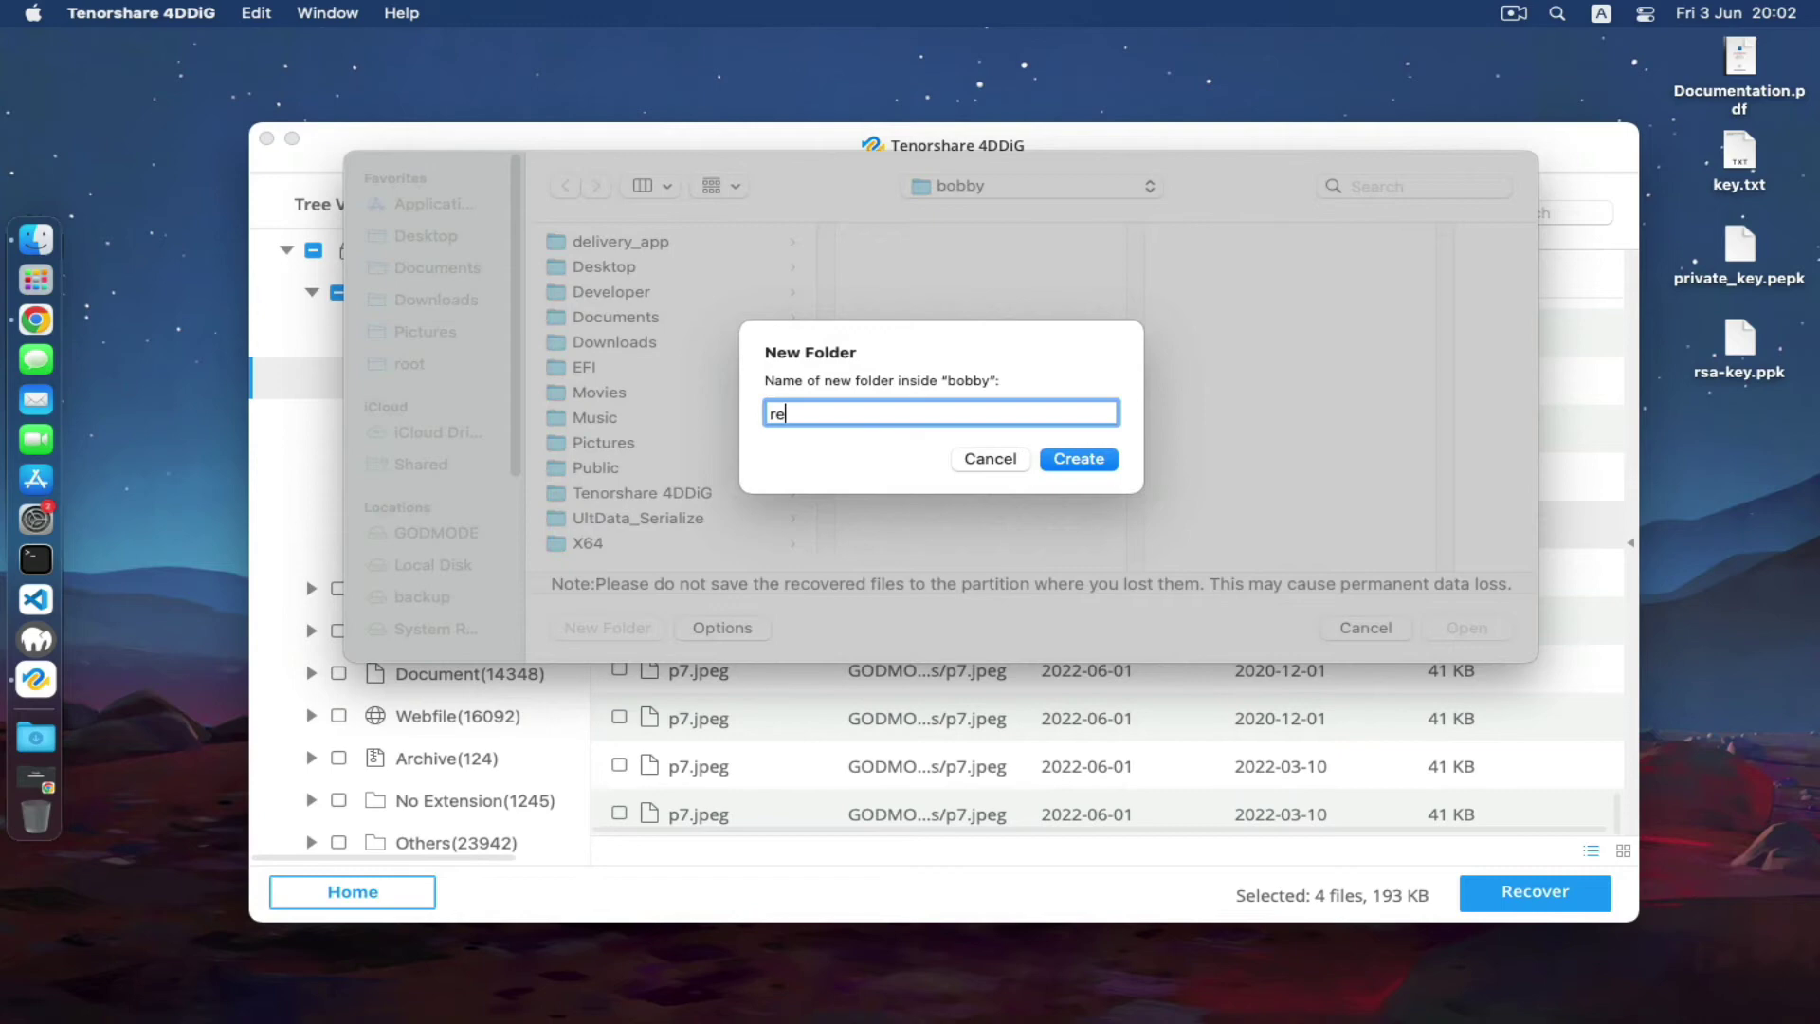
text(covered)
click(1084, 459)
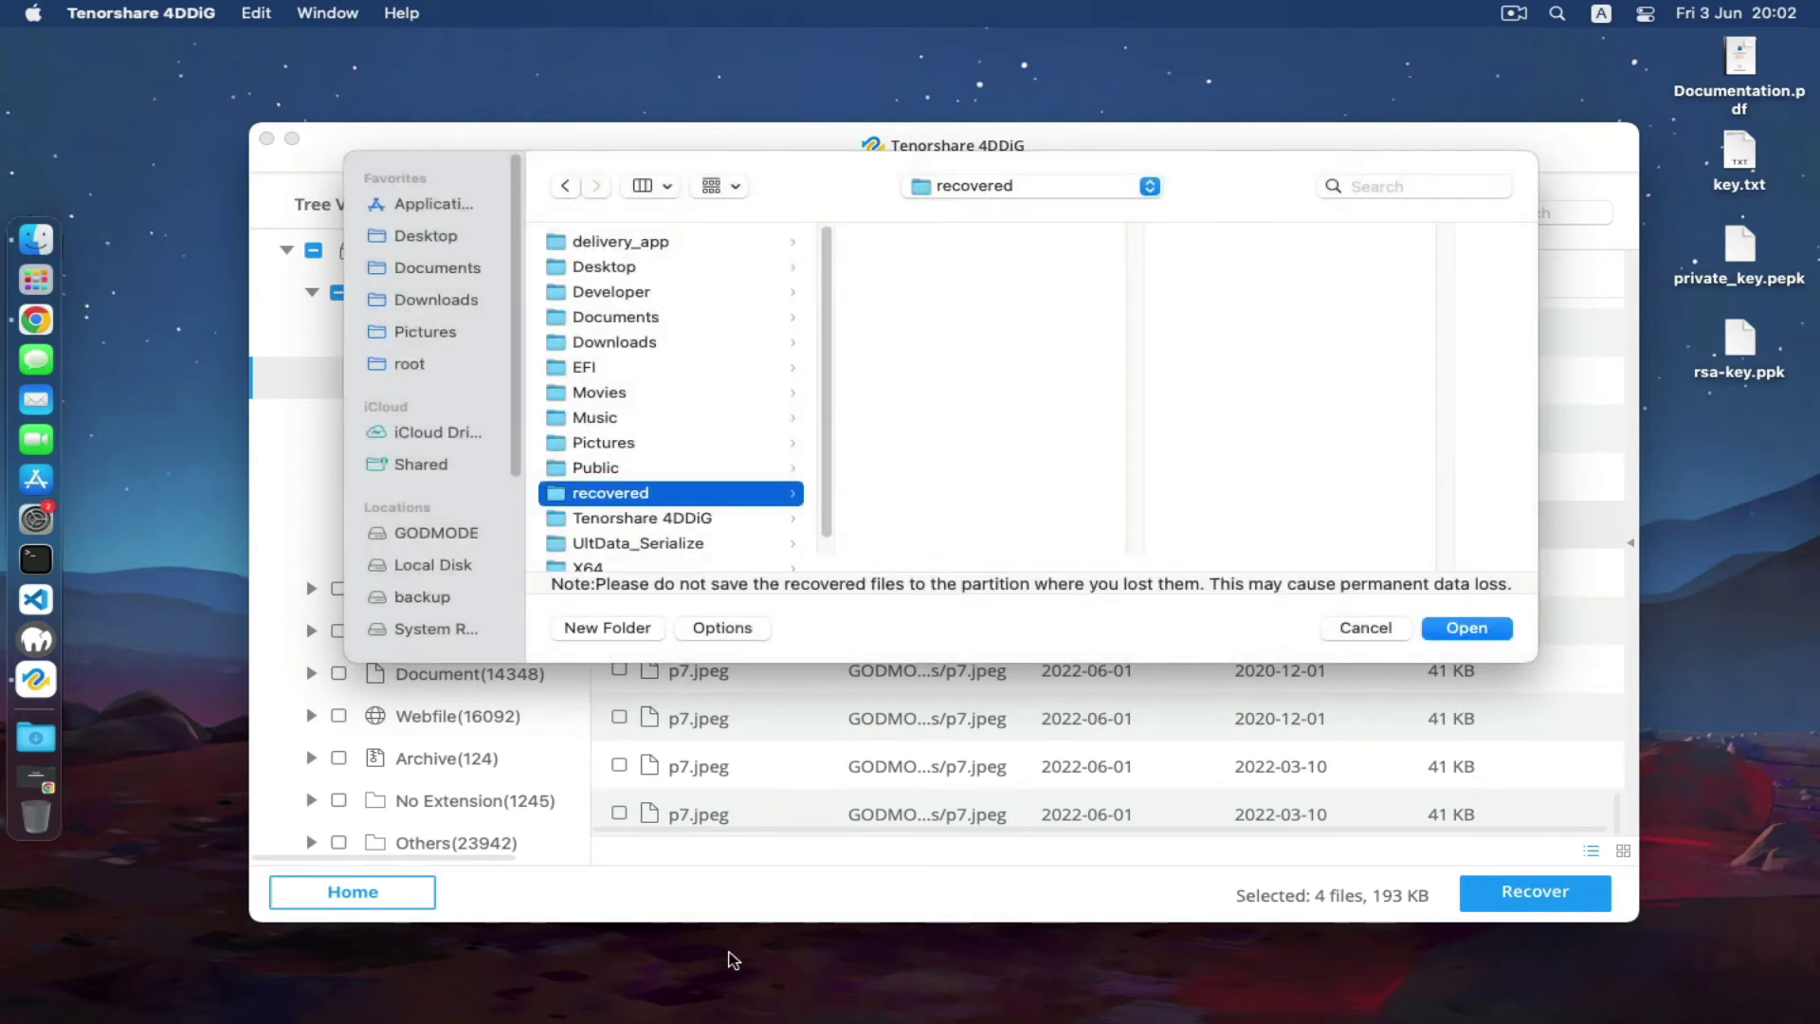
click(1479, 630)
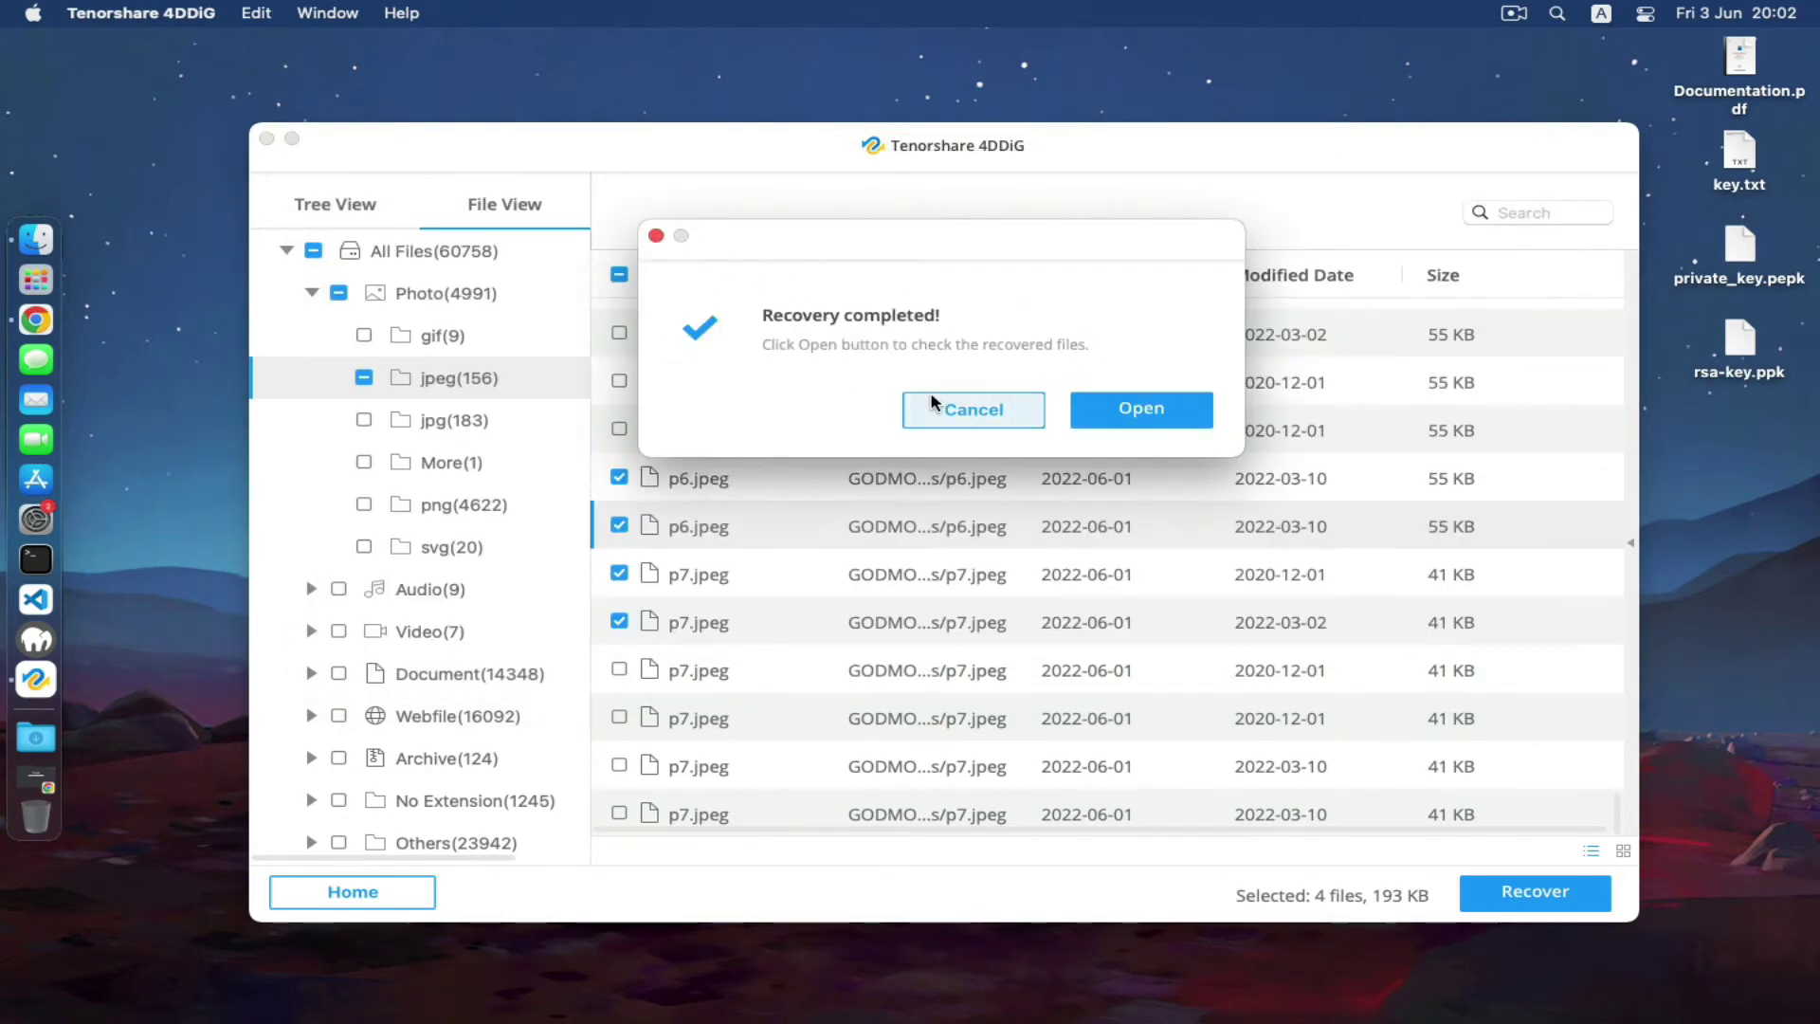
click(964, 413)
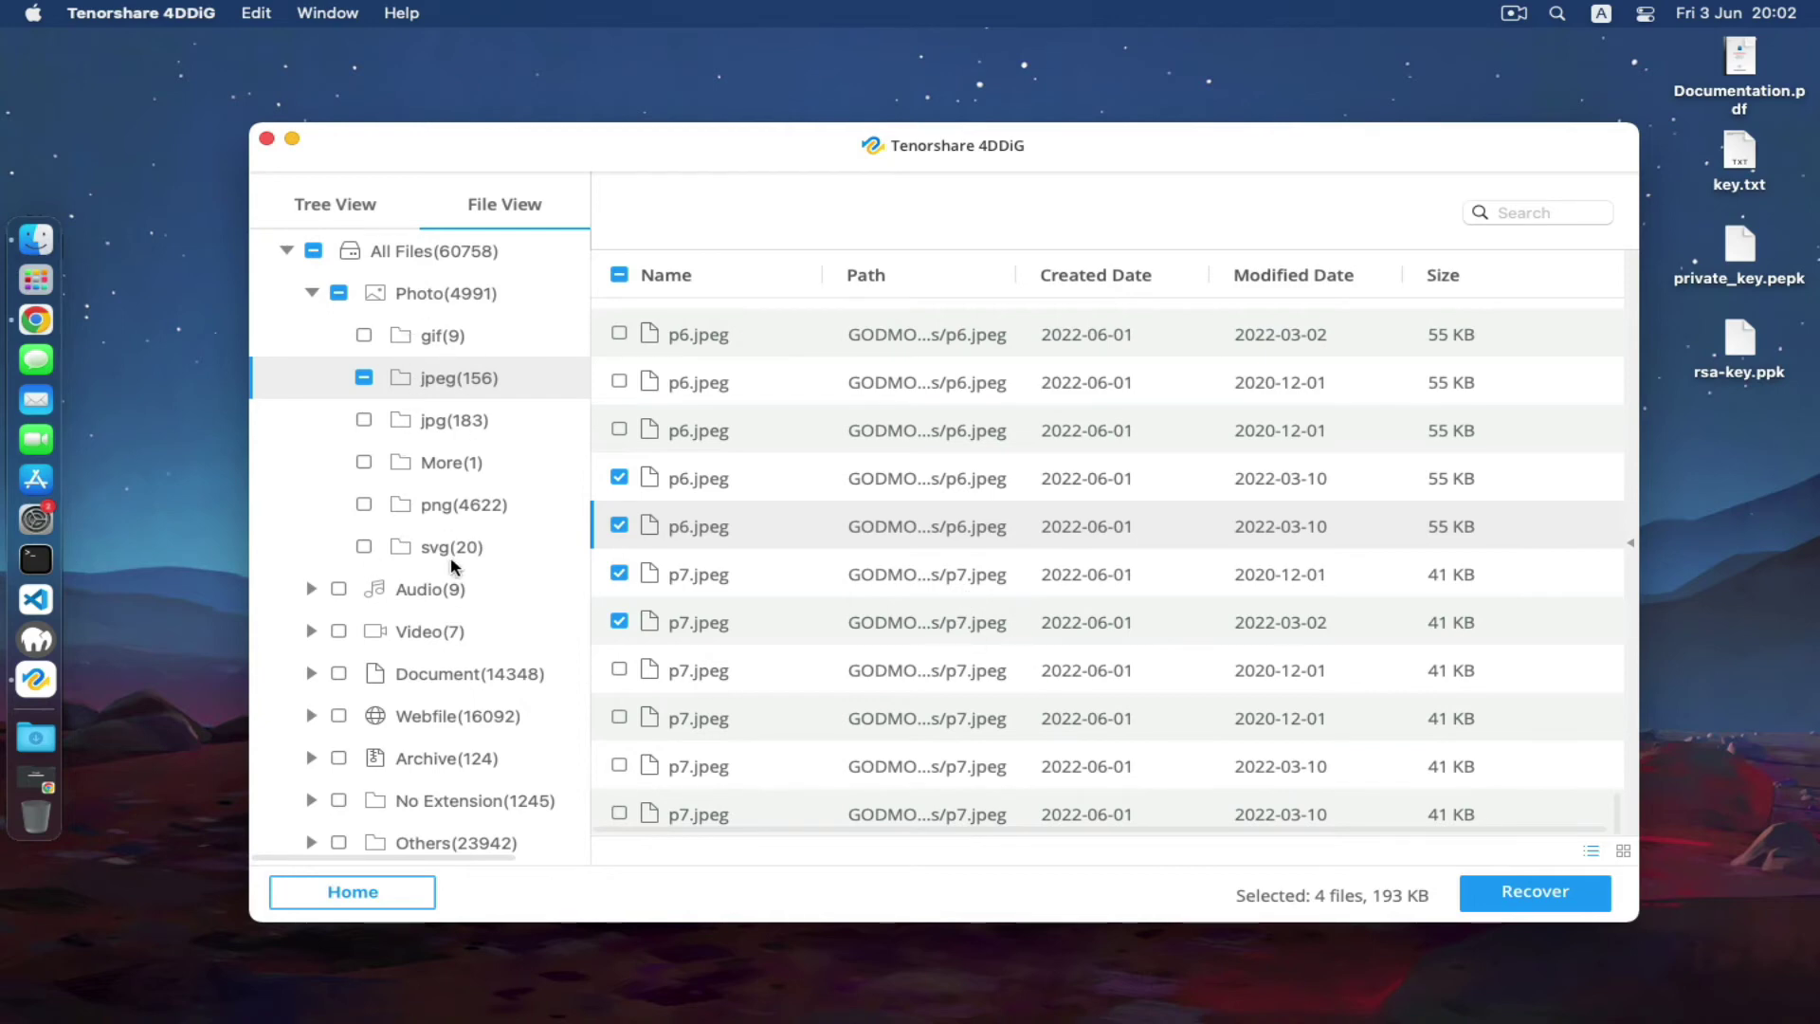
Step: Open Video's mkv list and tick the 286.4 MB and 124.6 MB Obi-Wan Kenobi episodes
click(312, 632)
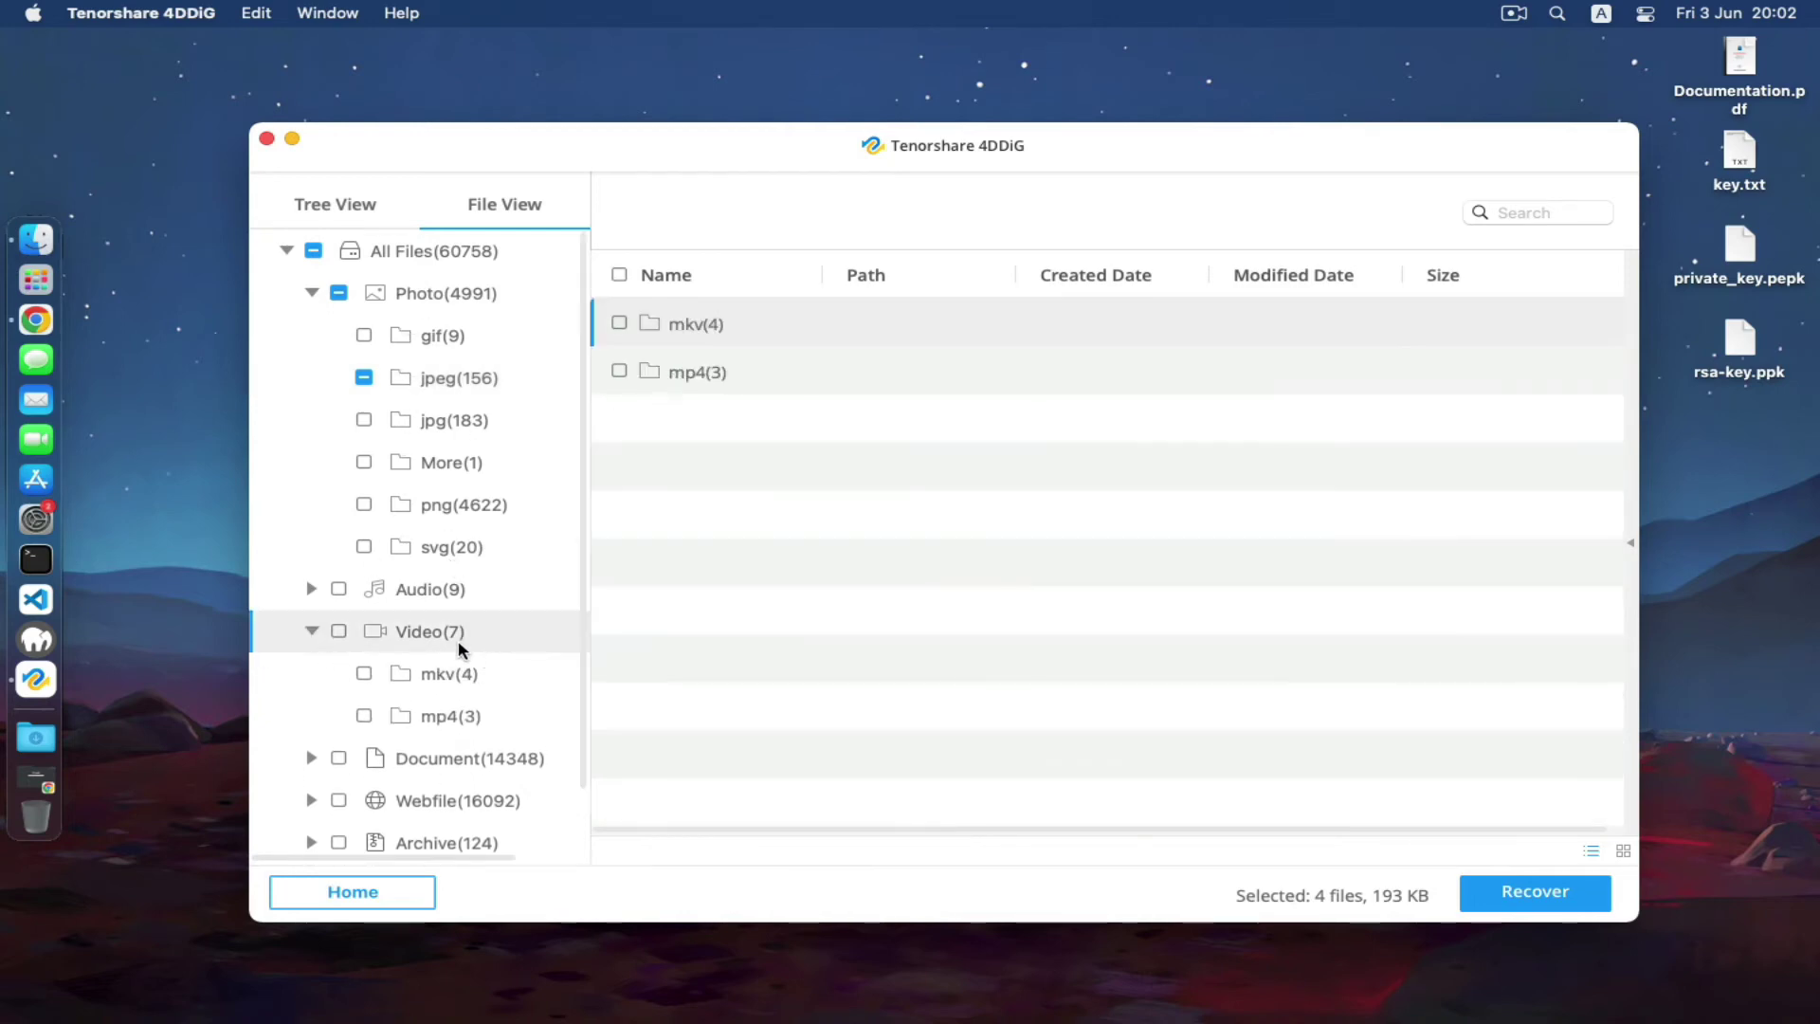
double_click(670, 377)
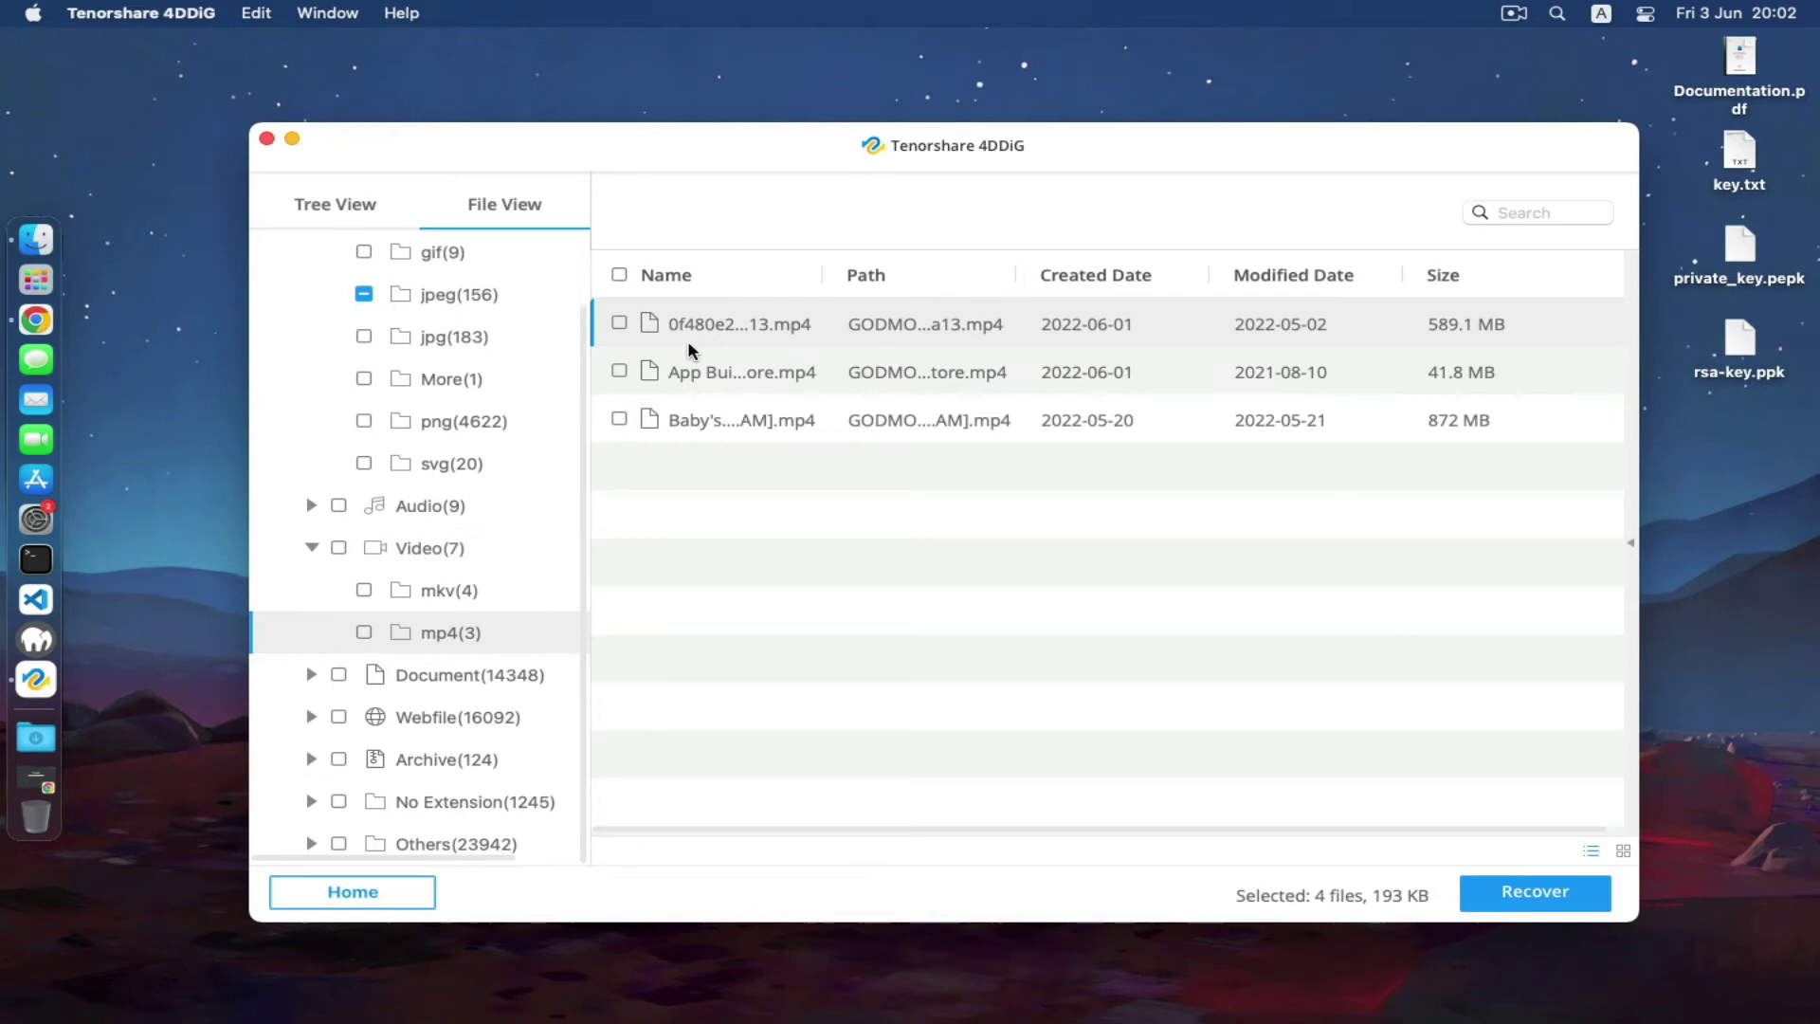
click(437, 593)
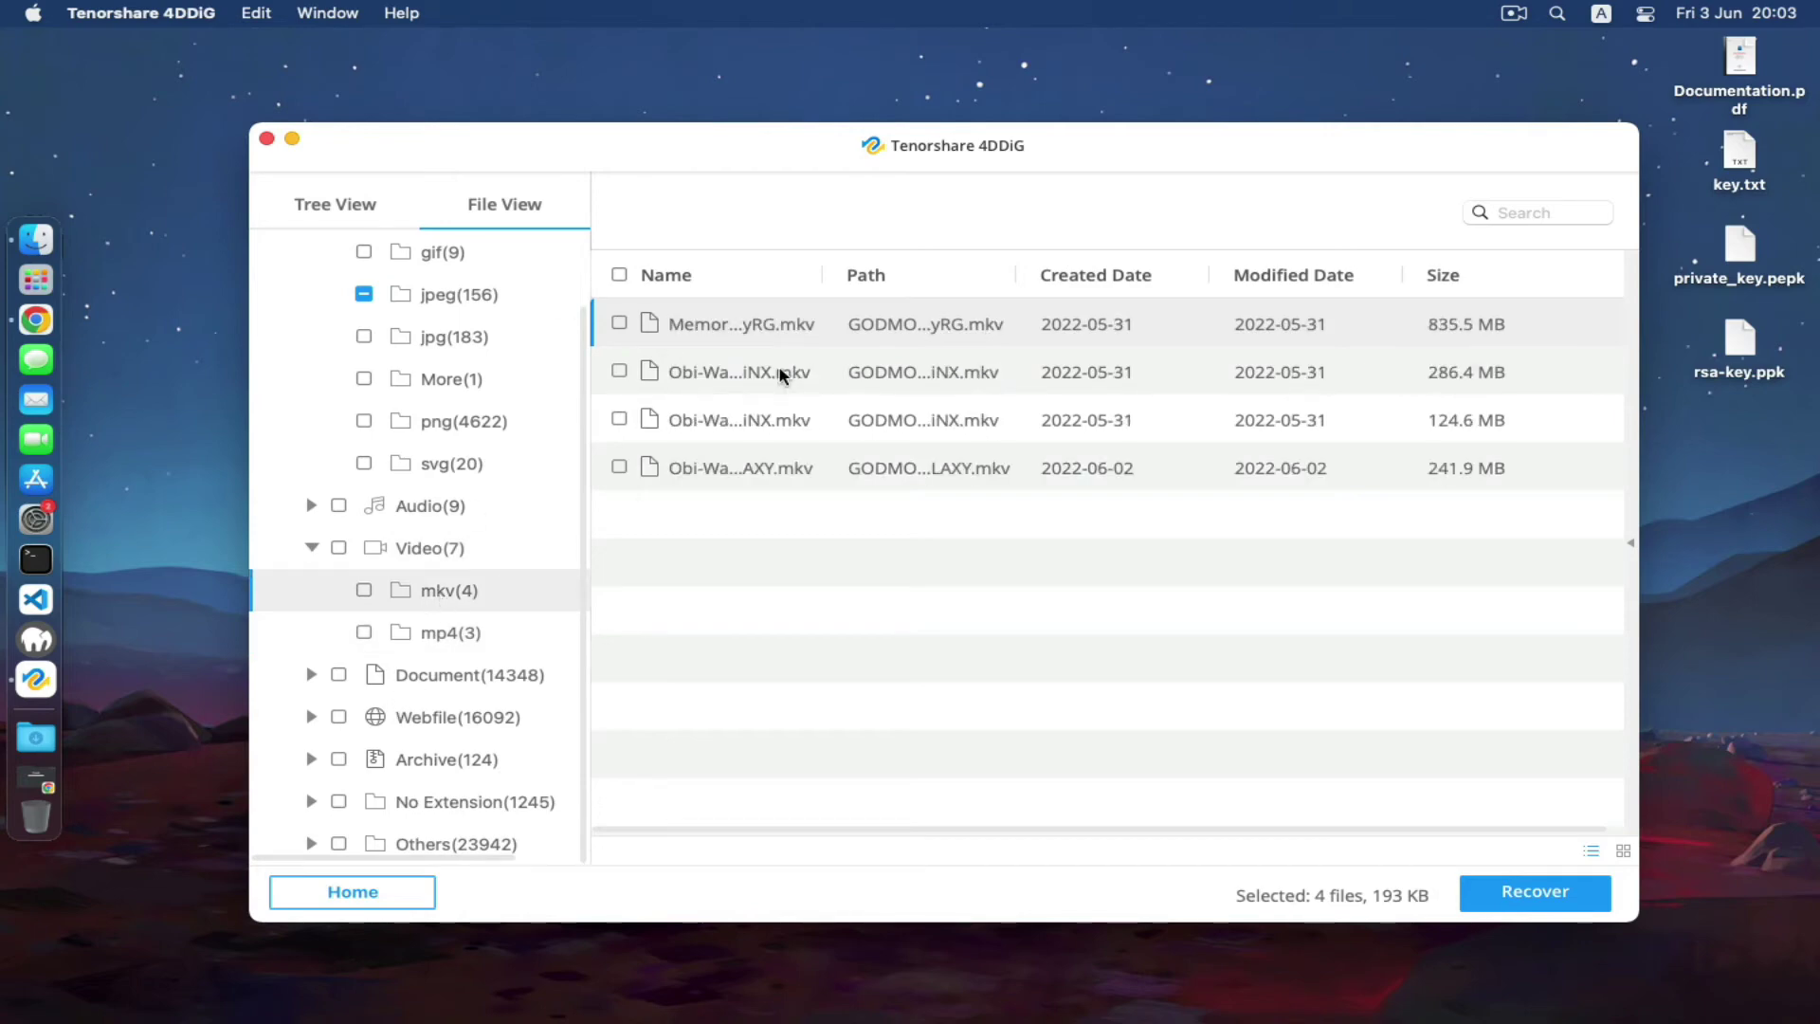
click(888, 381)
click(619, 372)
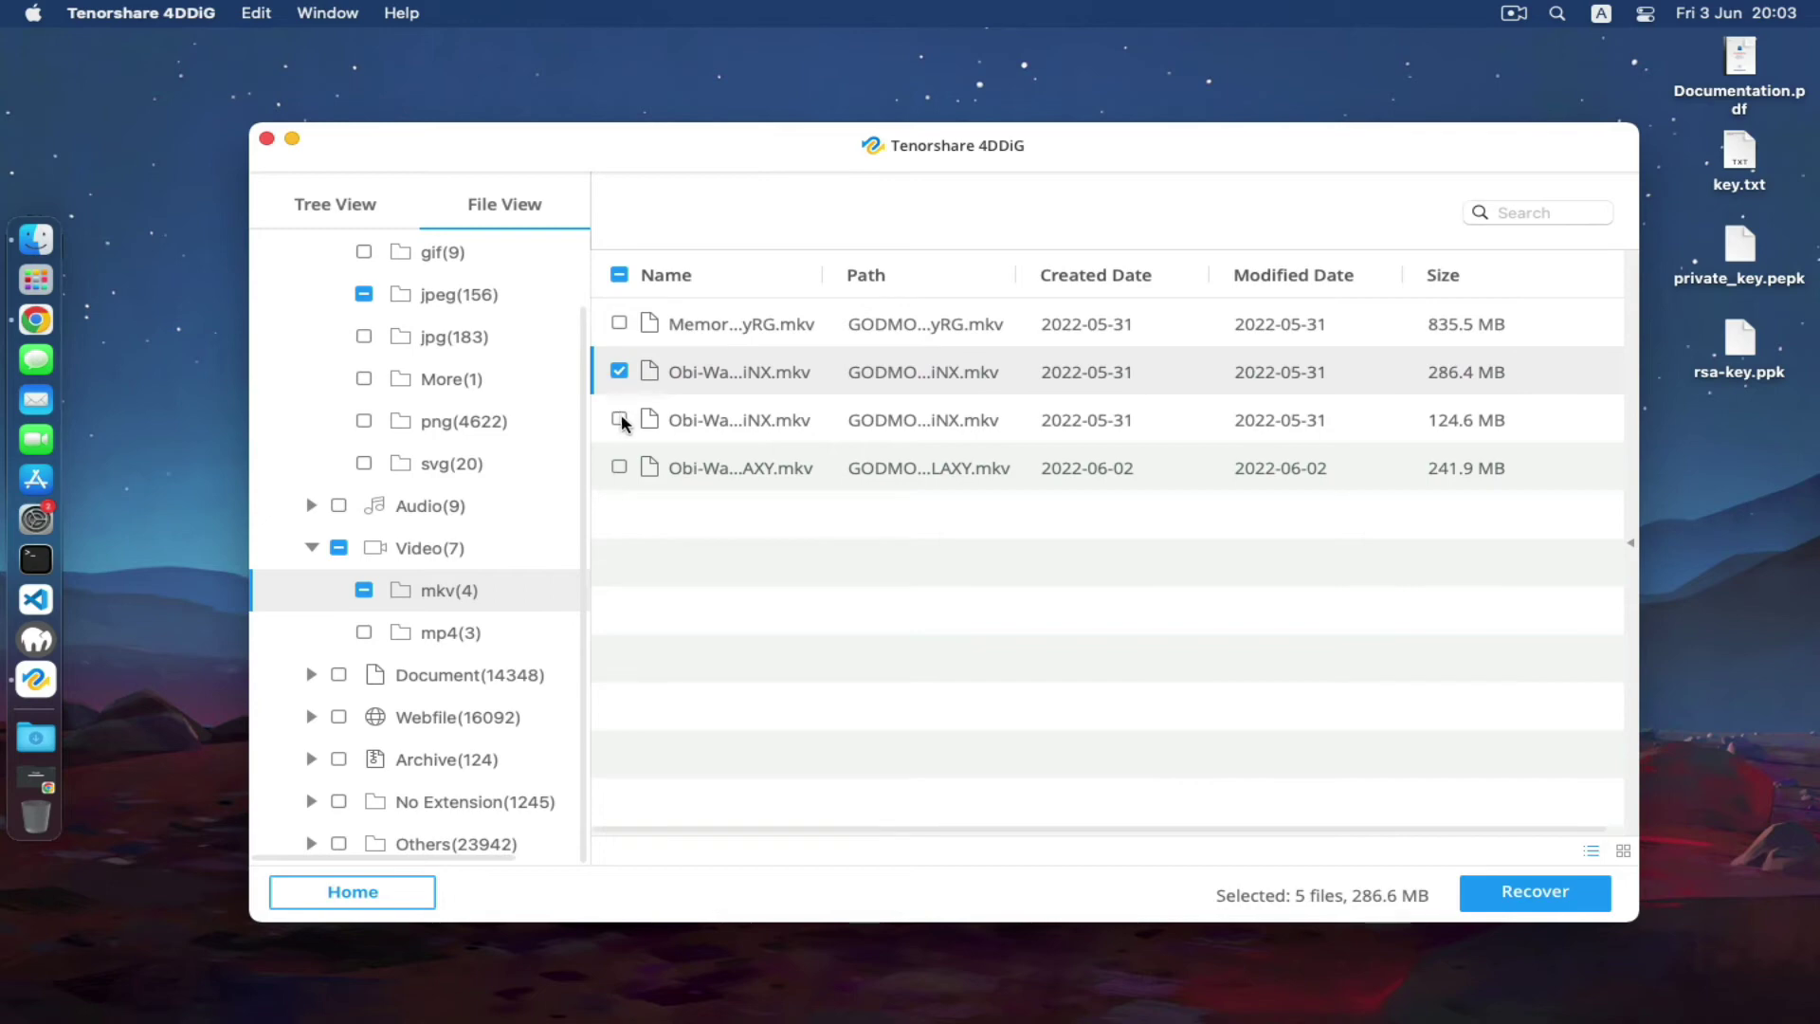
click(619, 420)
Step: Recover them into the recovered folder, dismiss the notice, and list the mp4(3) videos
click(1524, 893)
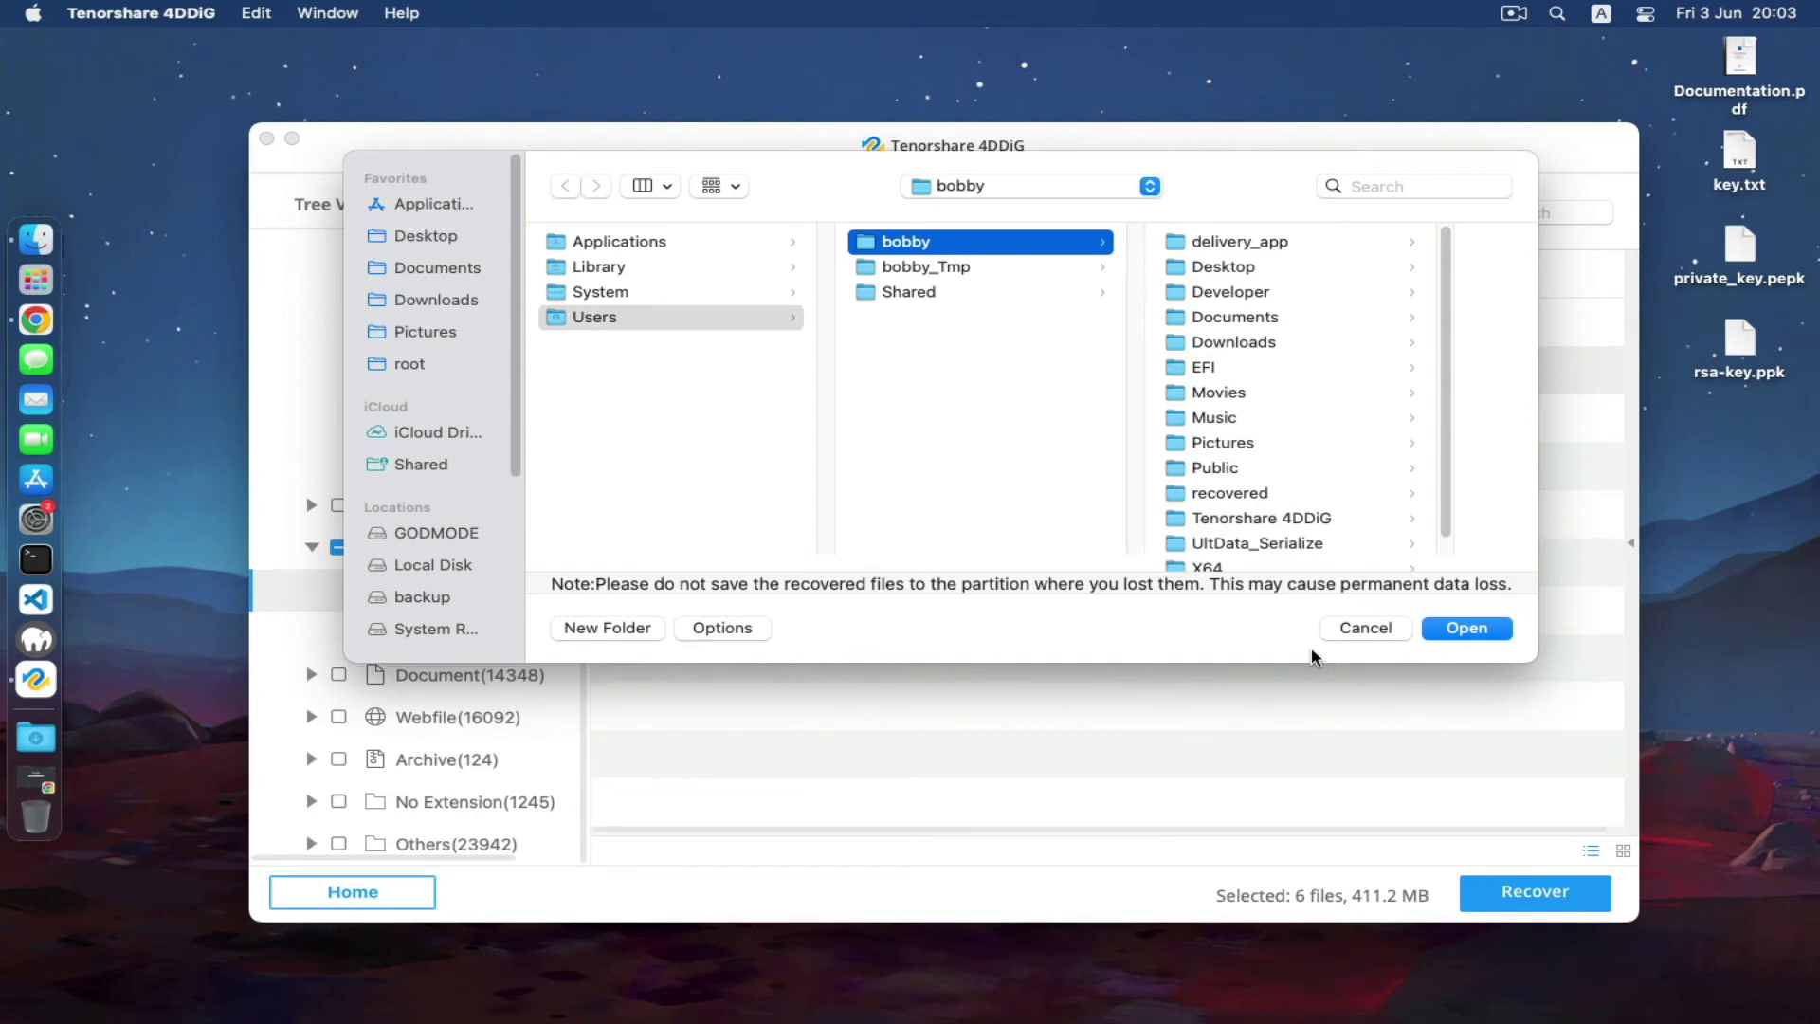
click(1241, 497)
click(1467, 631)
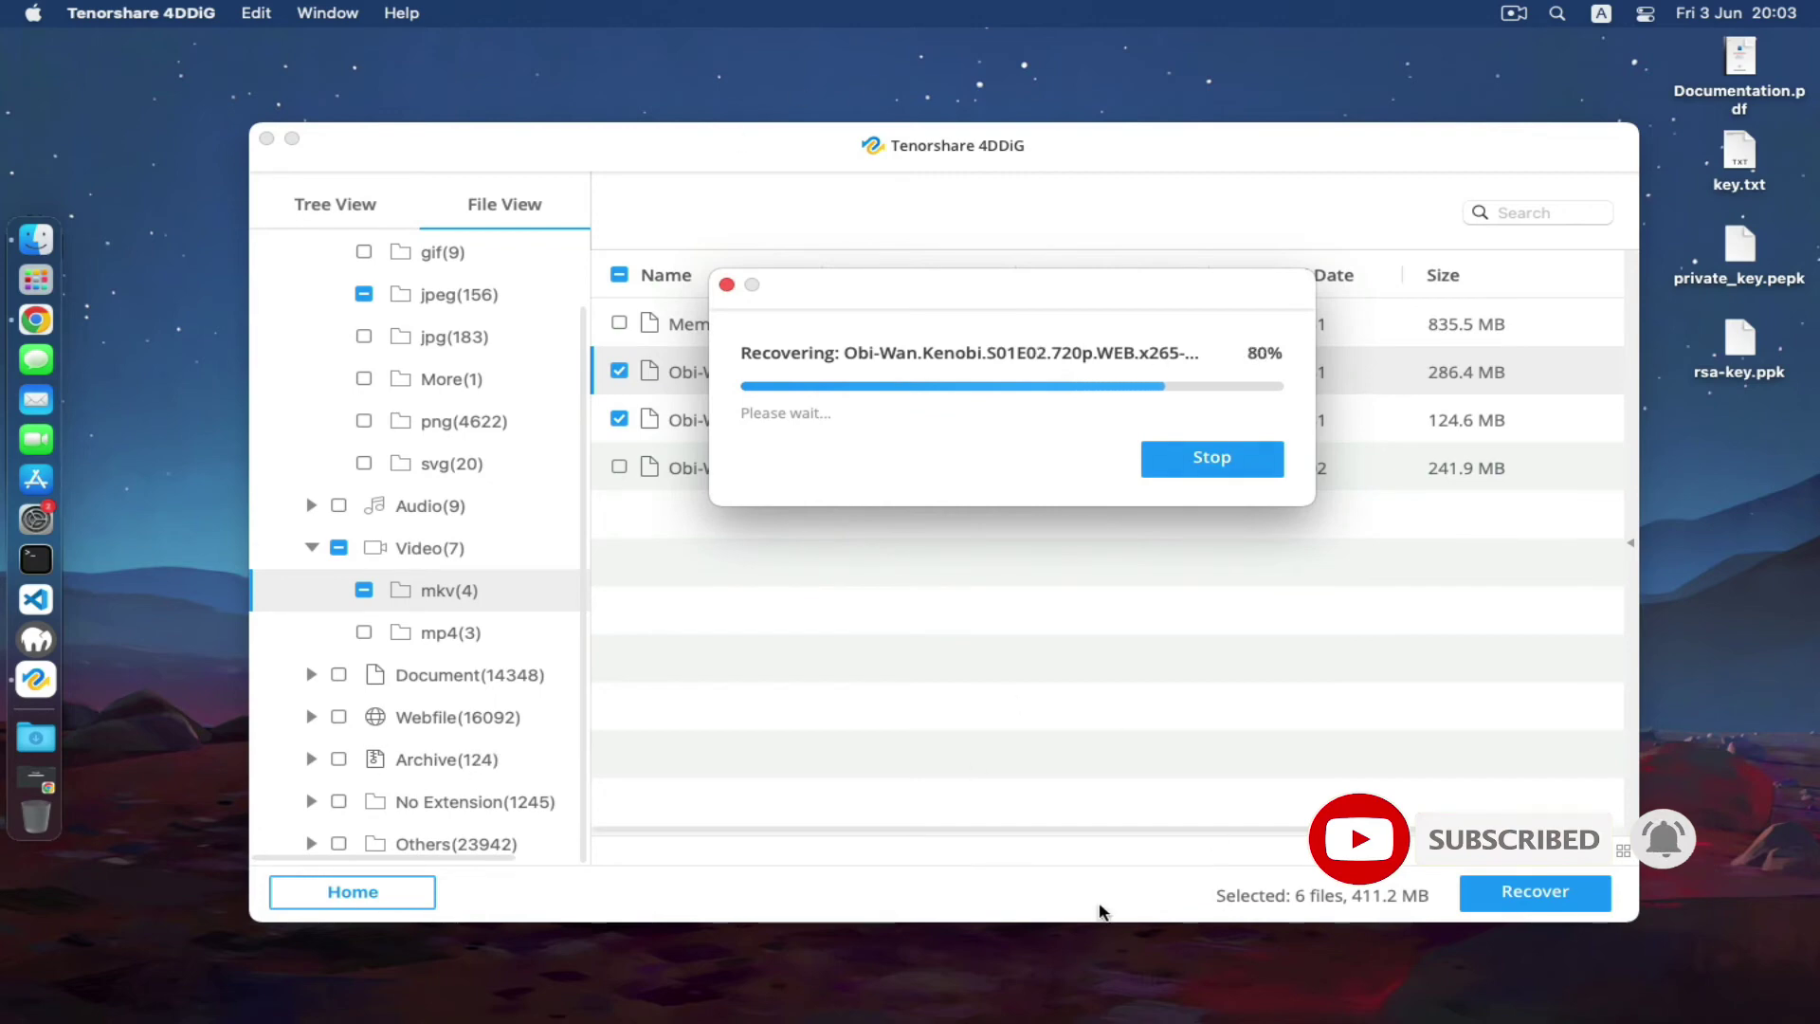
drag(1068, 287, 986, 303)
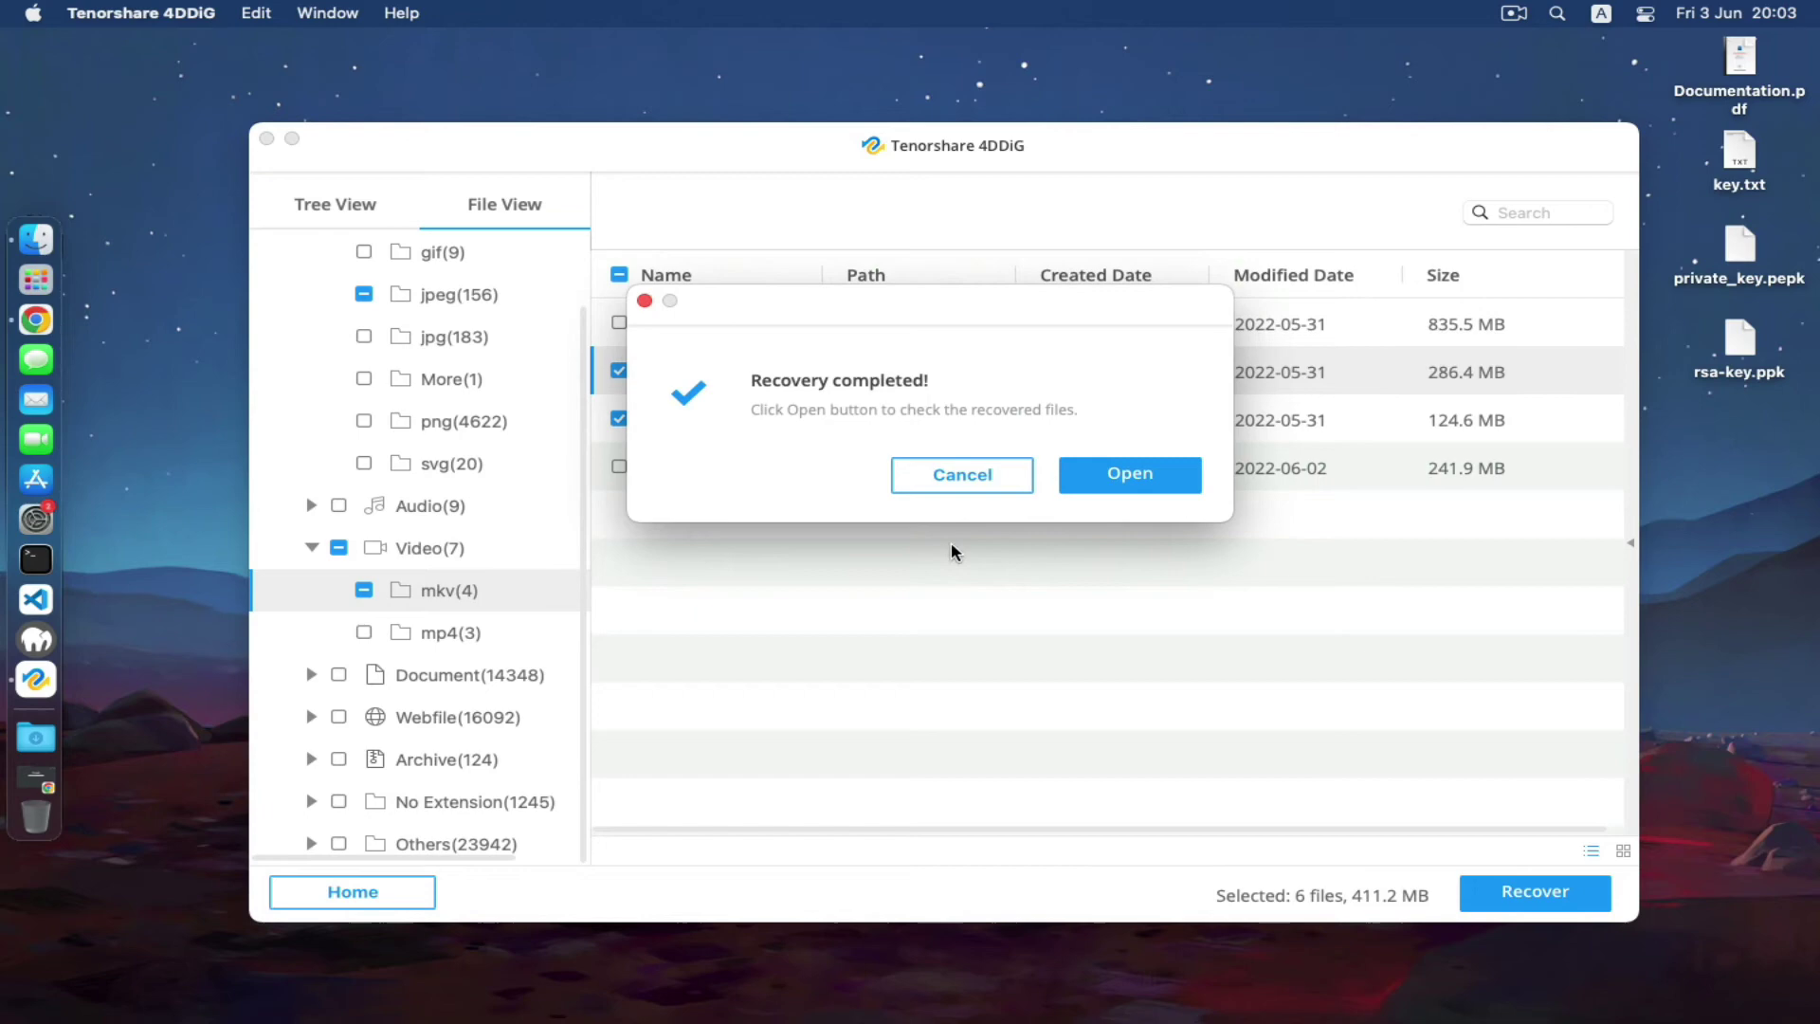
click(959, 474)
click(444, 629)
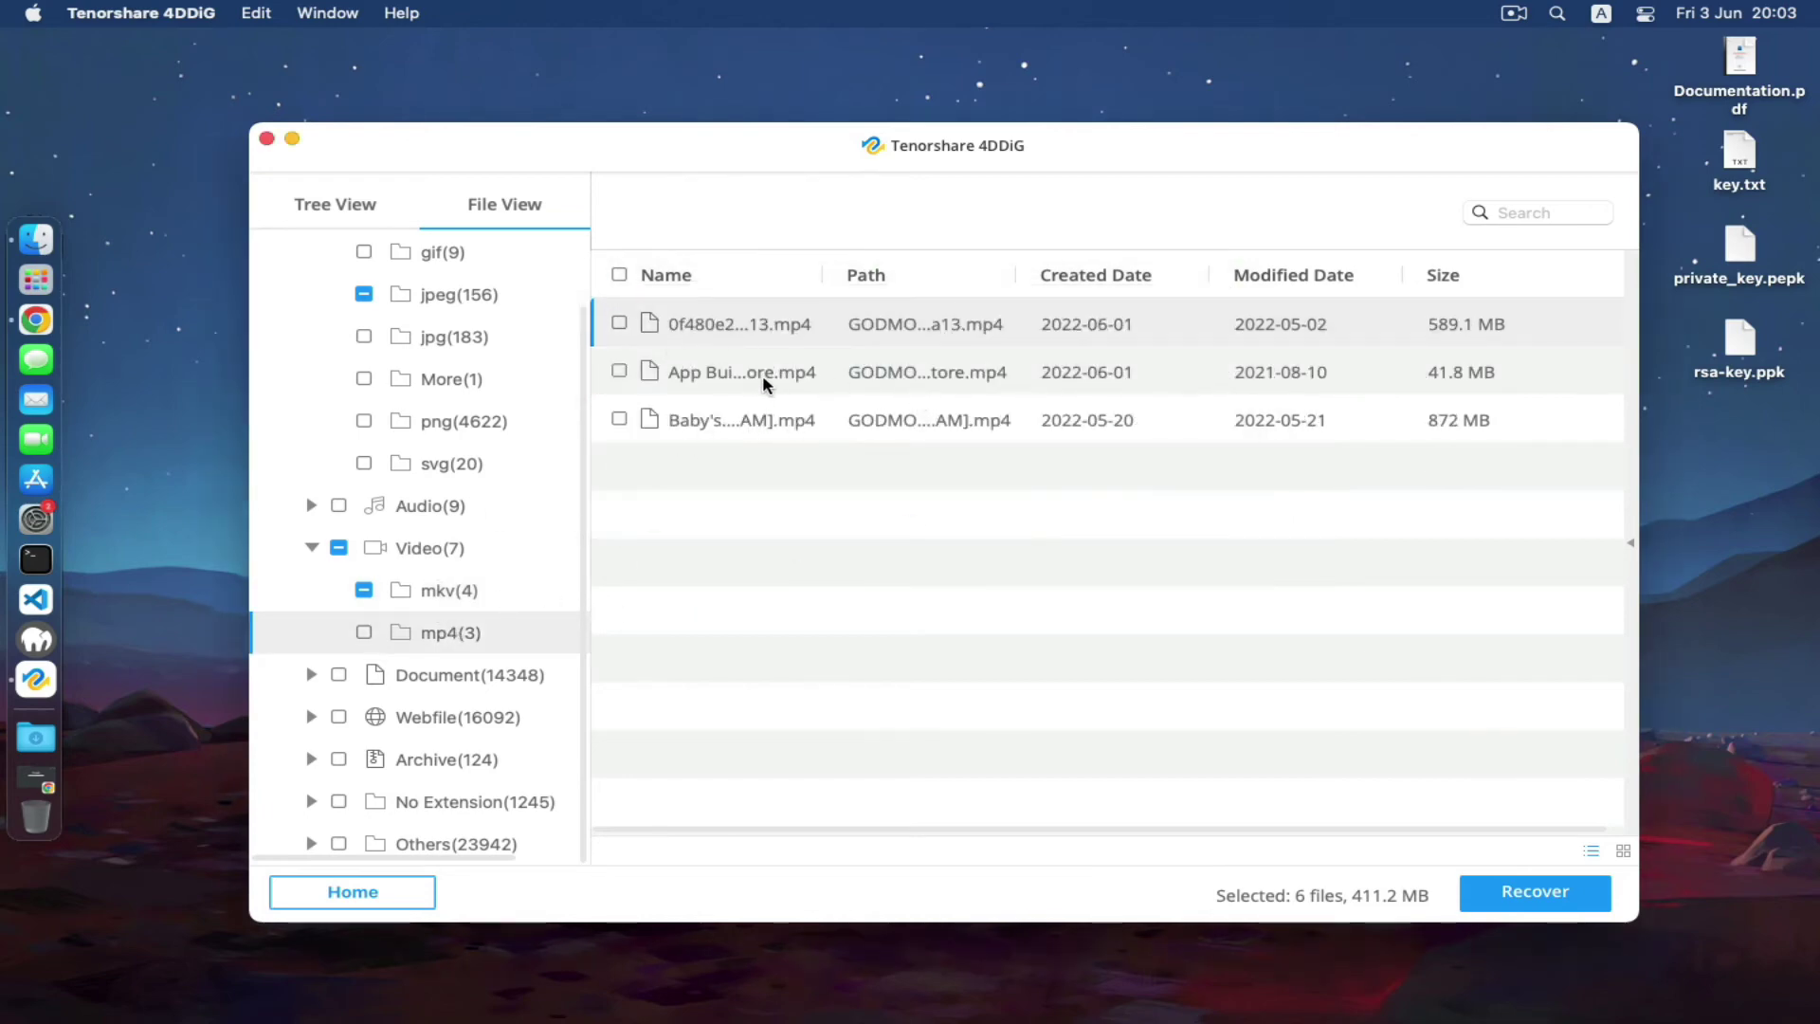
Step: Recover the 41.8 MB App Build and upload to Play Store.mp4 video into the recovered folder
click(619, 371)
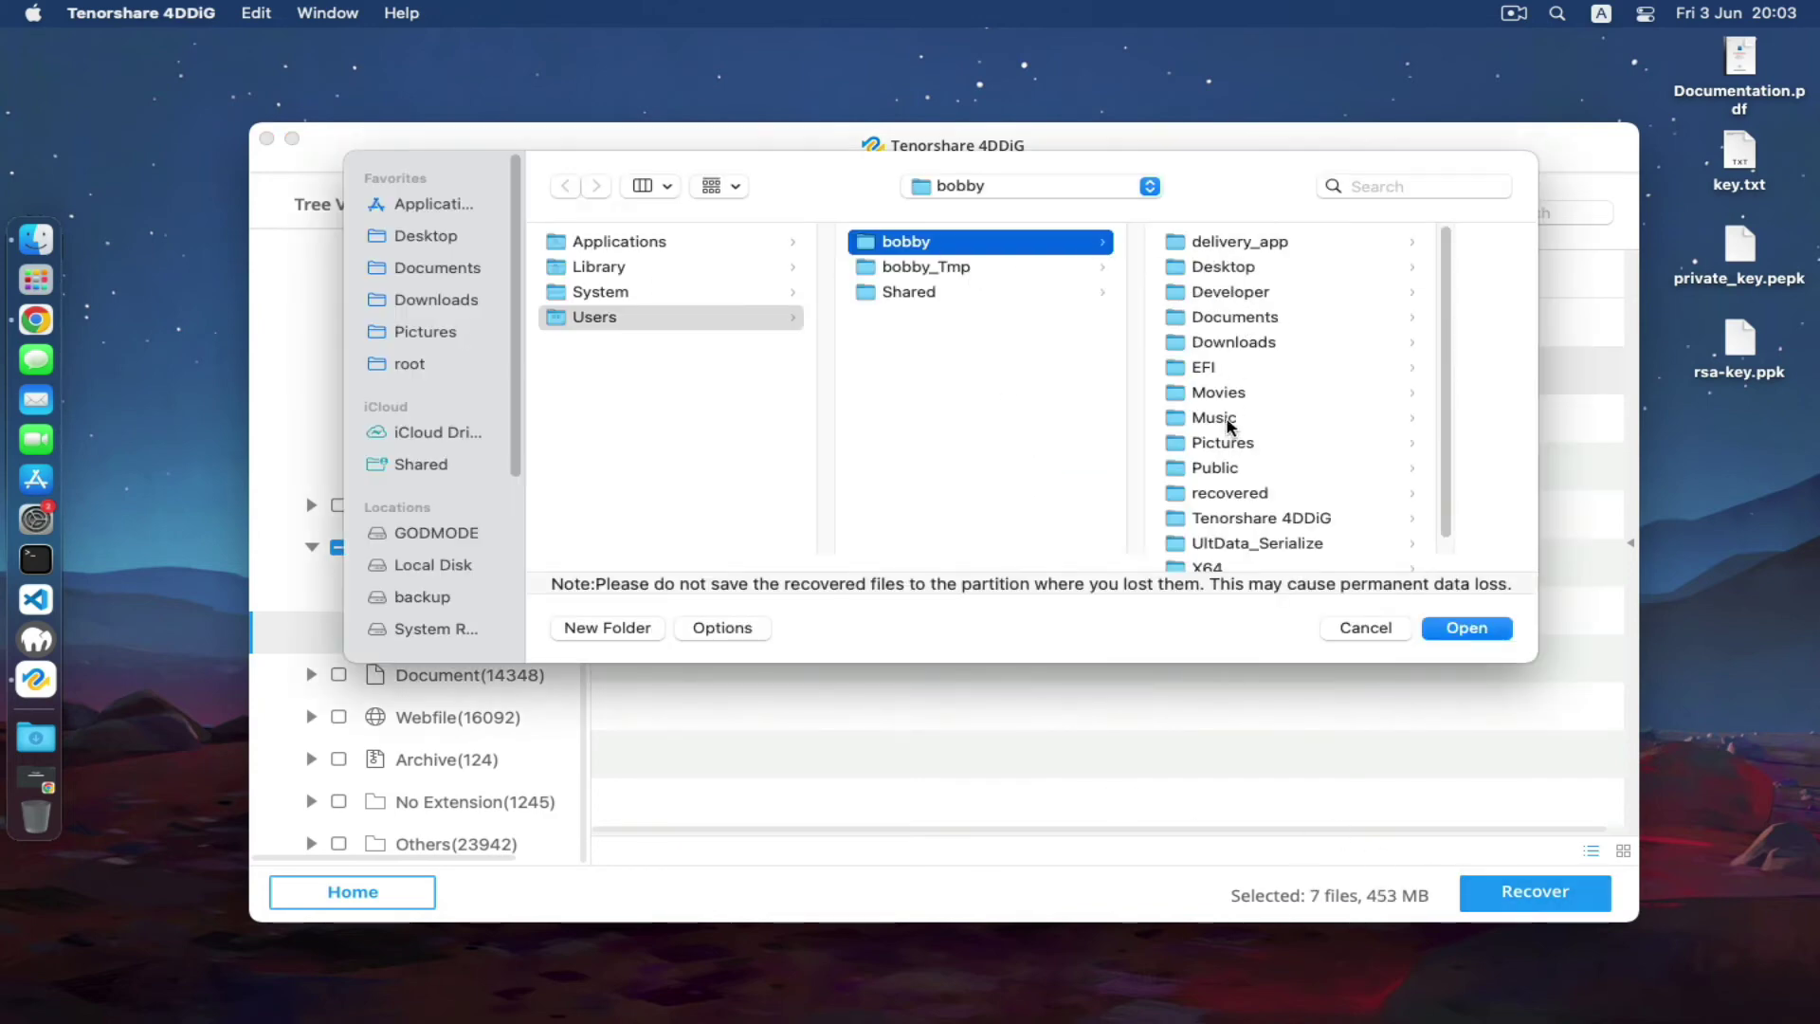
click(1229, 493)
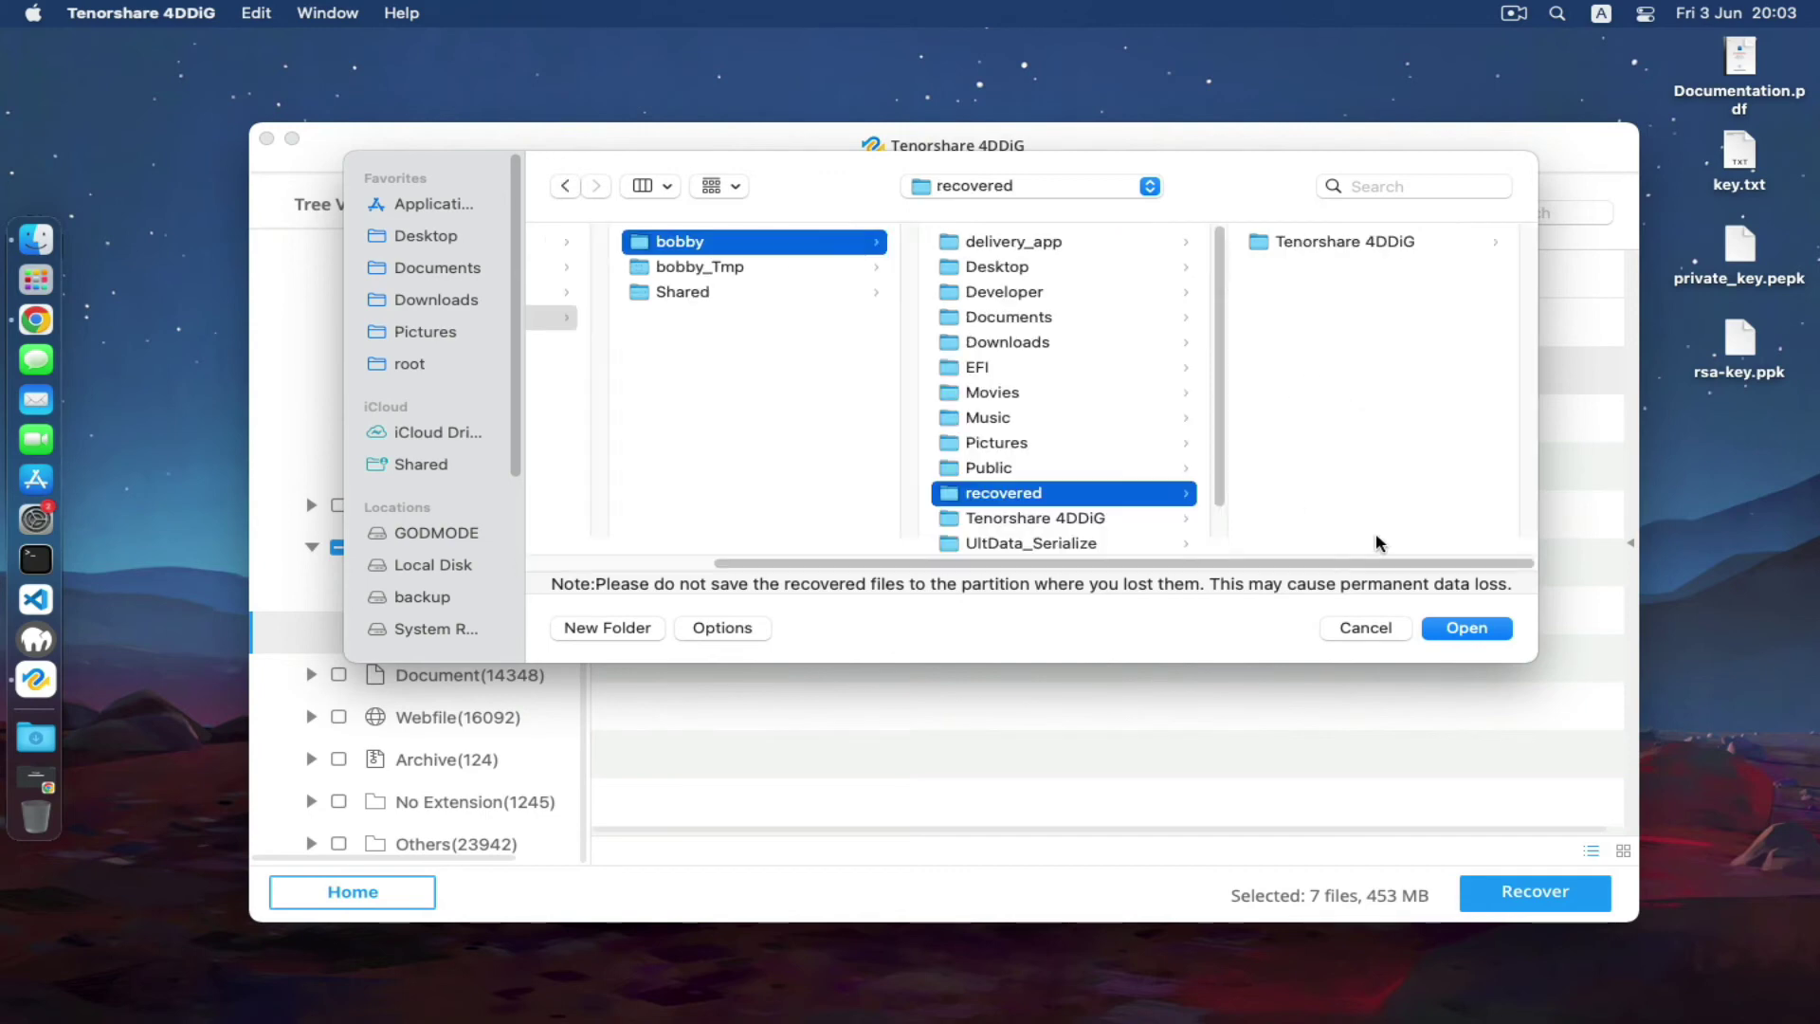
click(1468, 630)
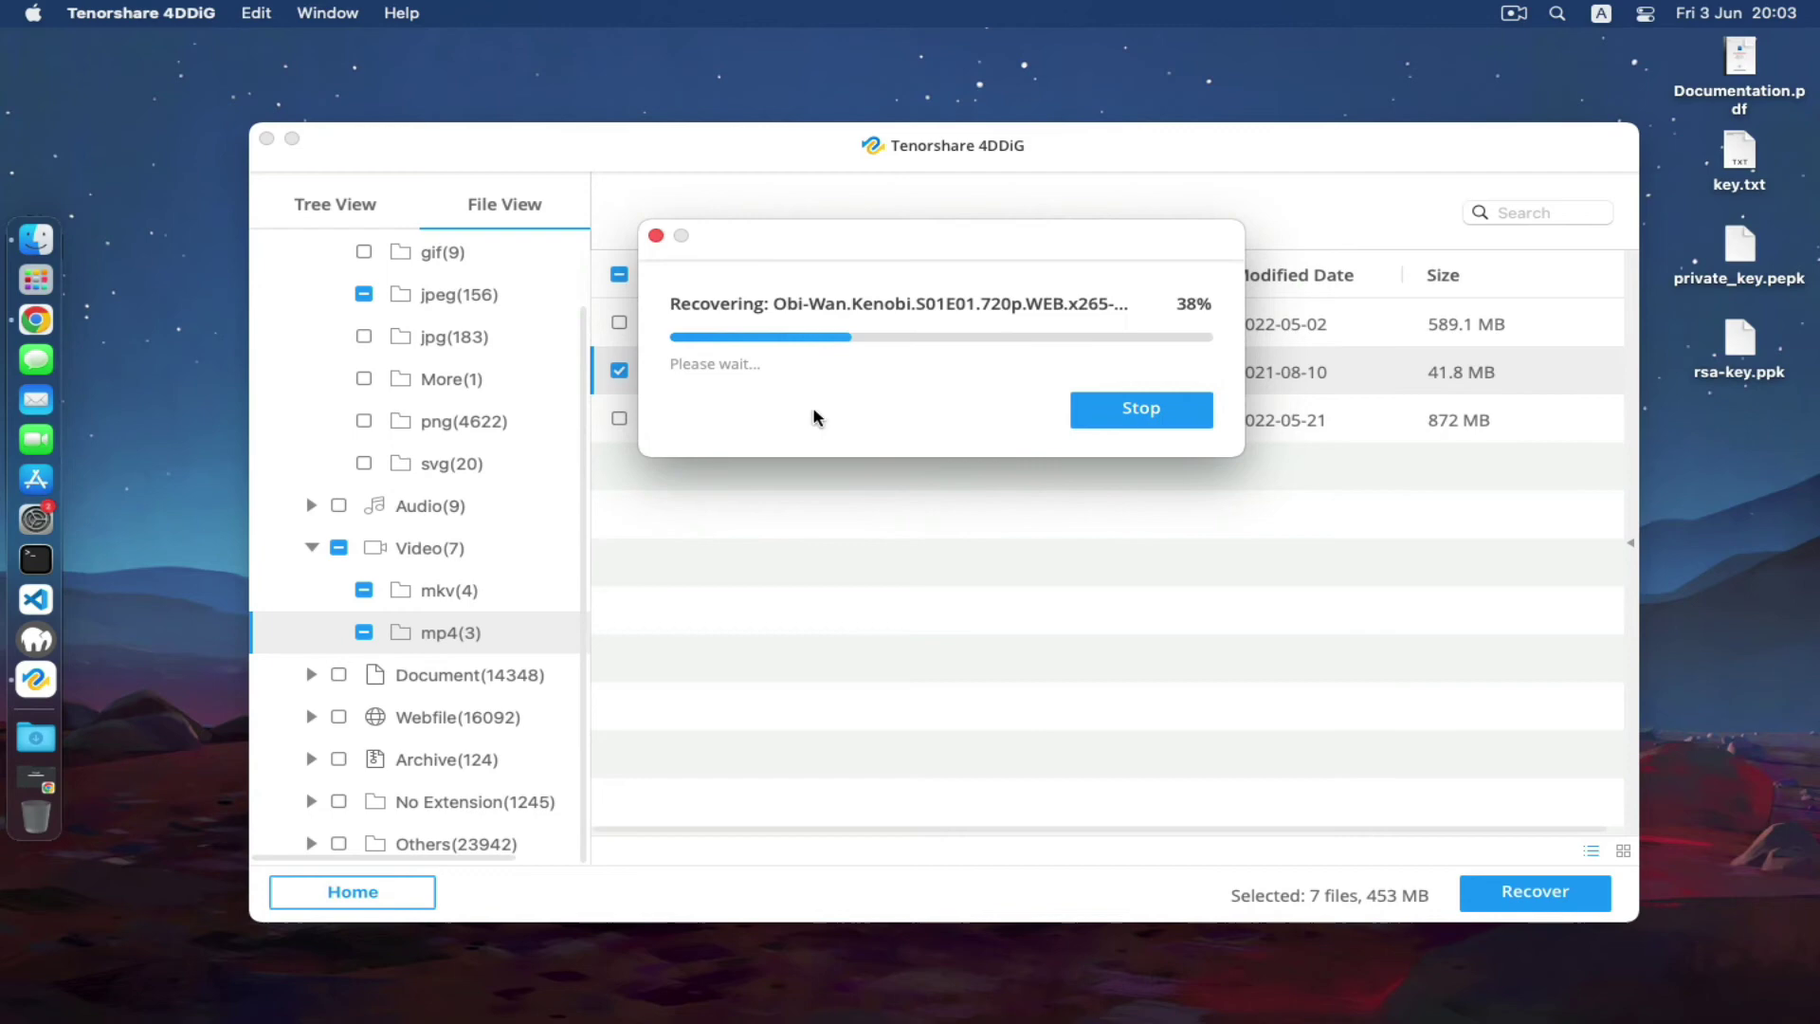
drag(830, 237, 938, 522)
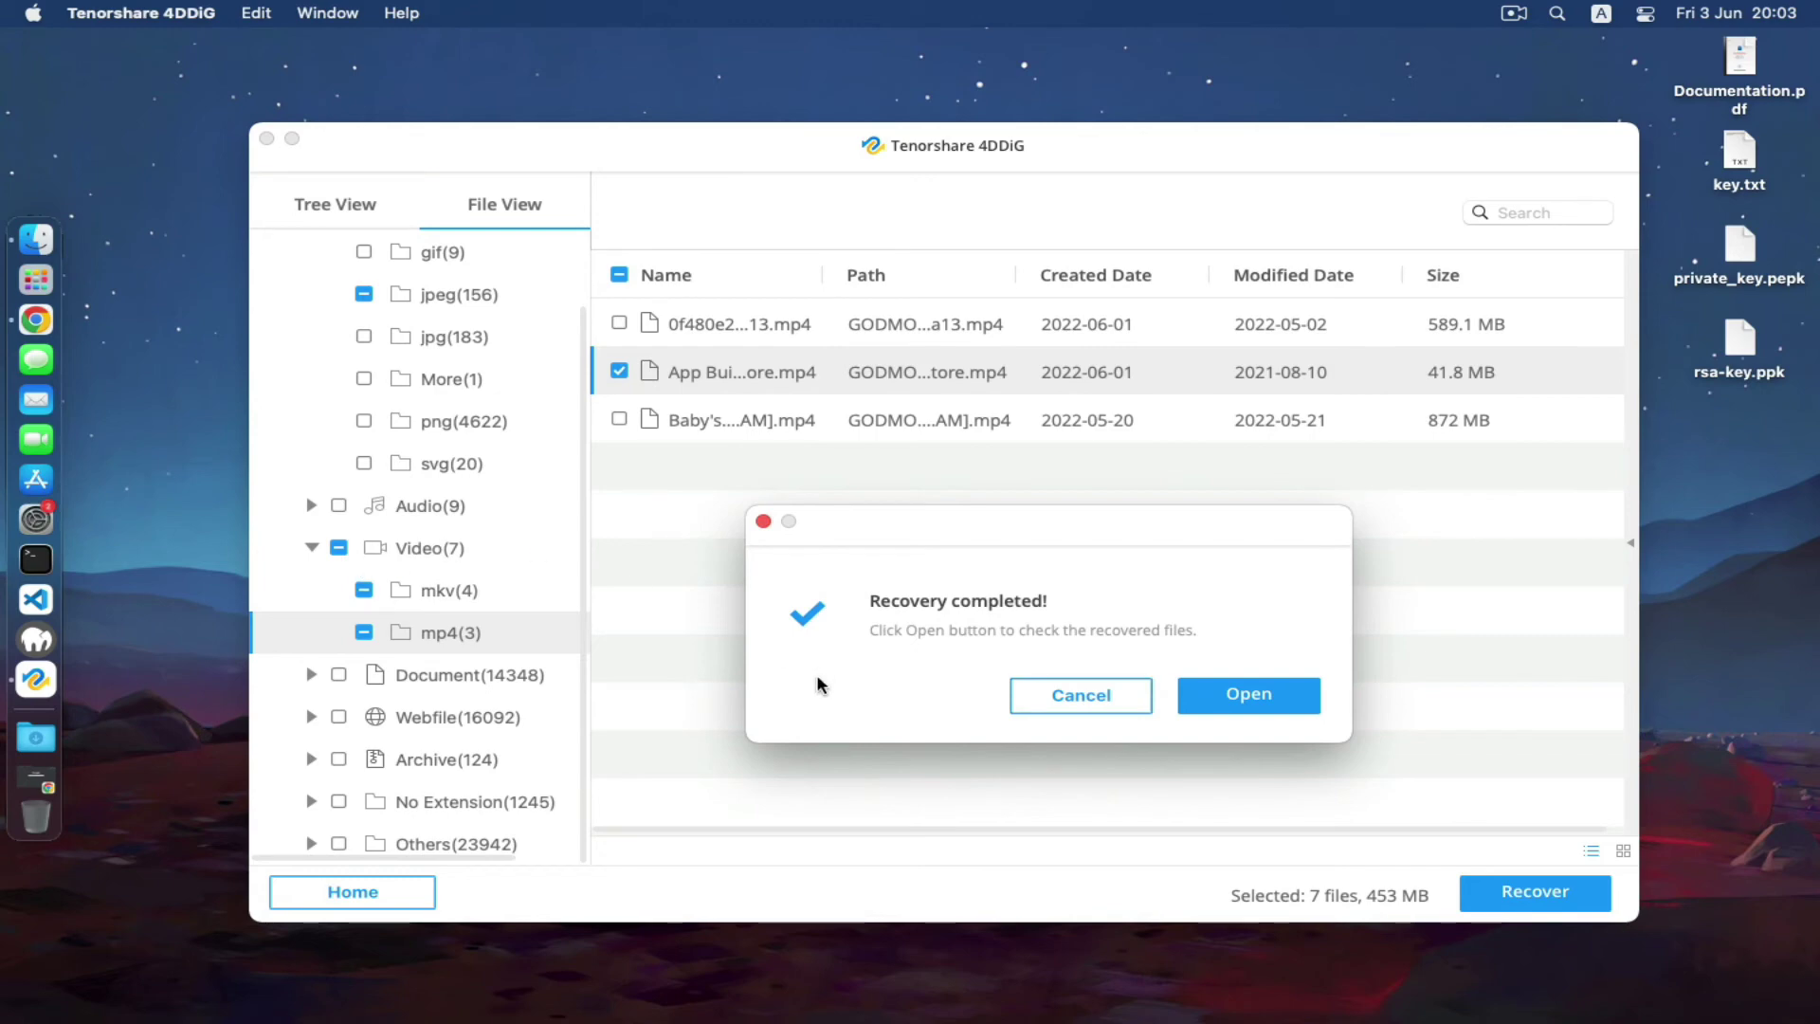
Step: Dismiss the completion notice and quit 4DDiG without keeping the scan result
click(1085, 695)
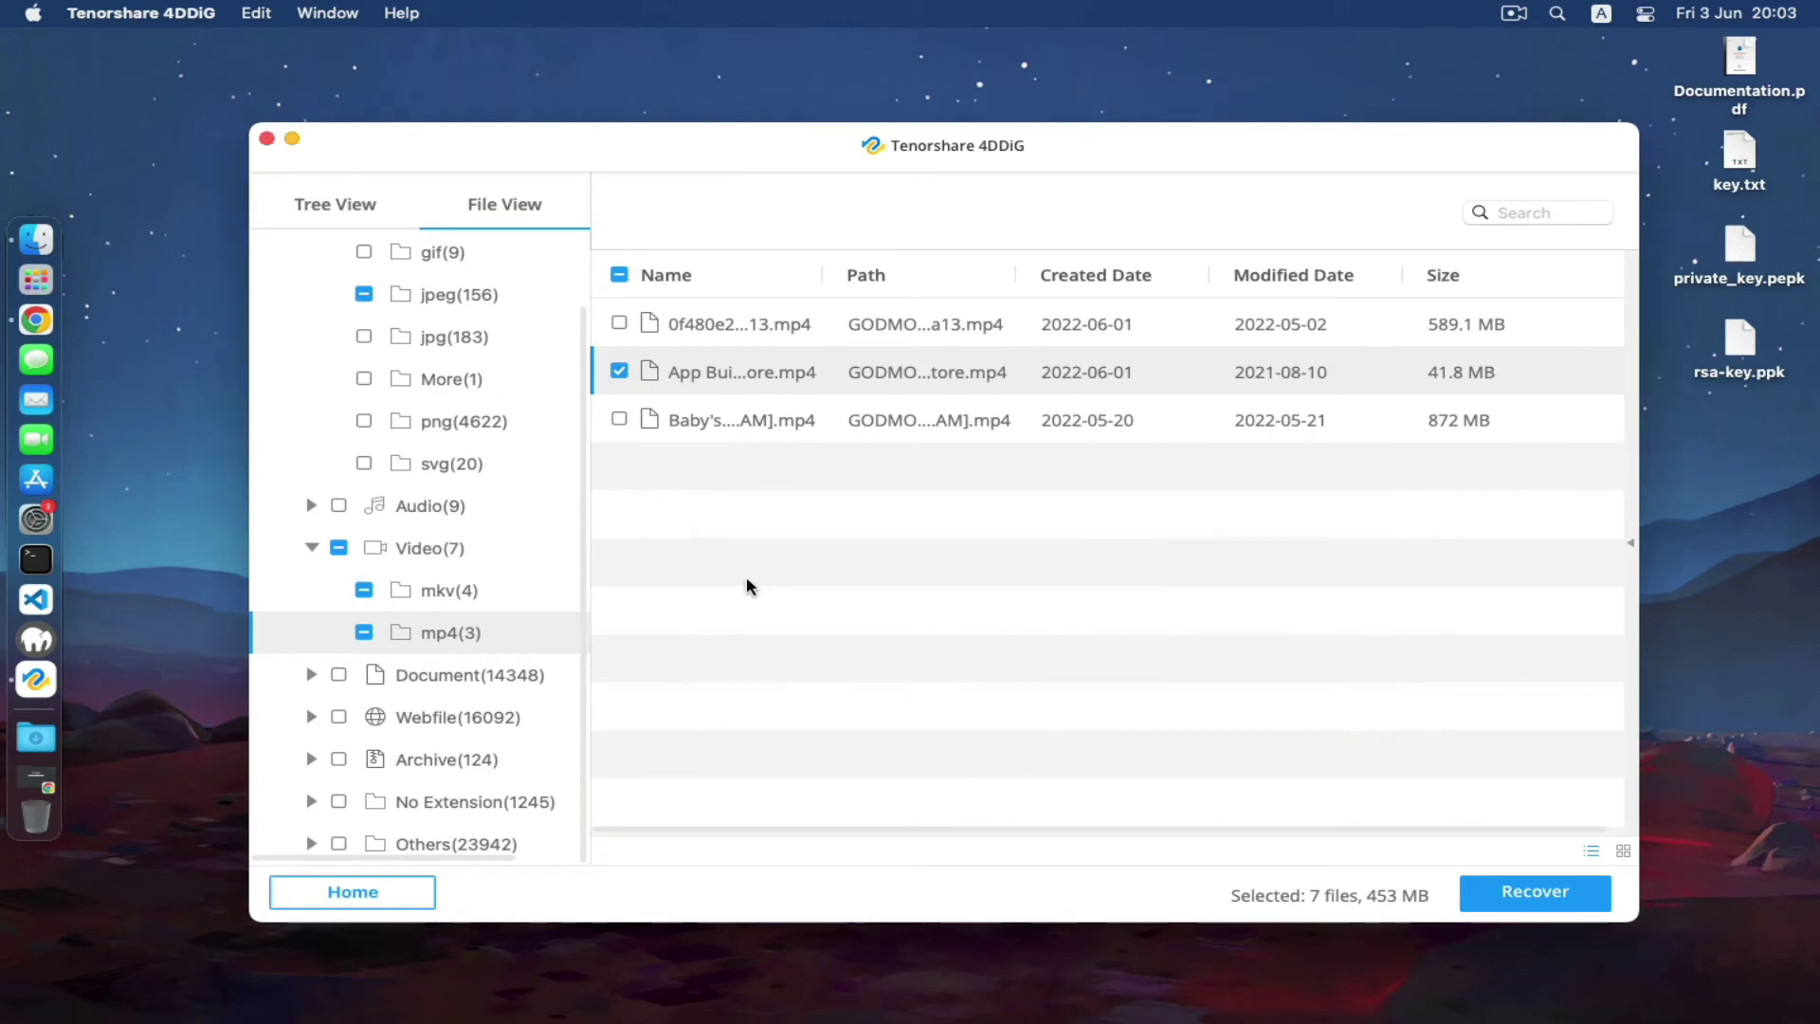
click(267, 139)
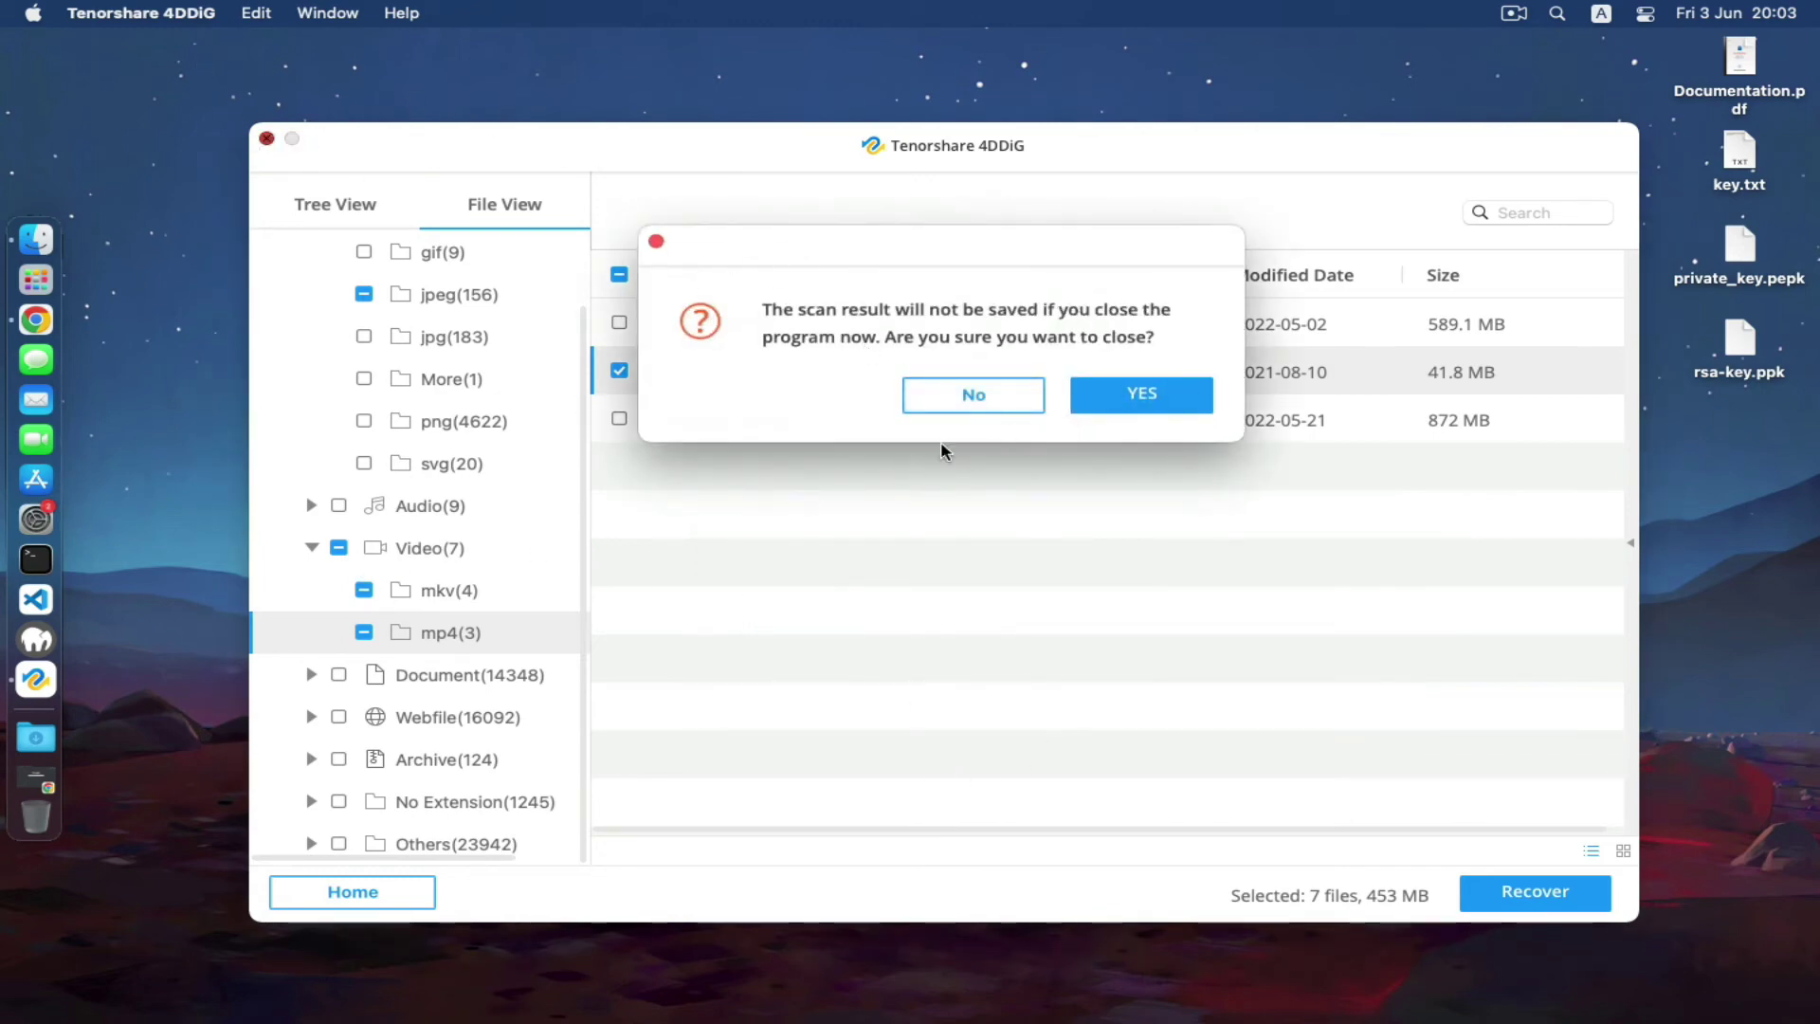
click(998, 400)
click(266, 138)
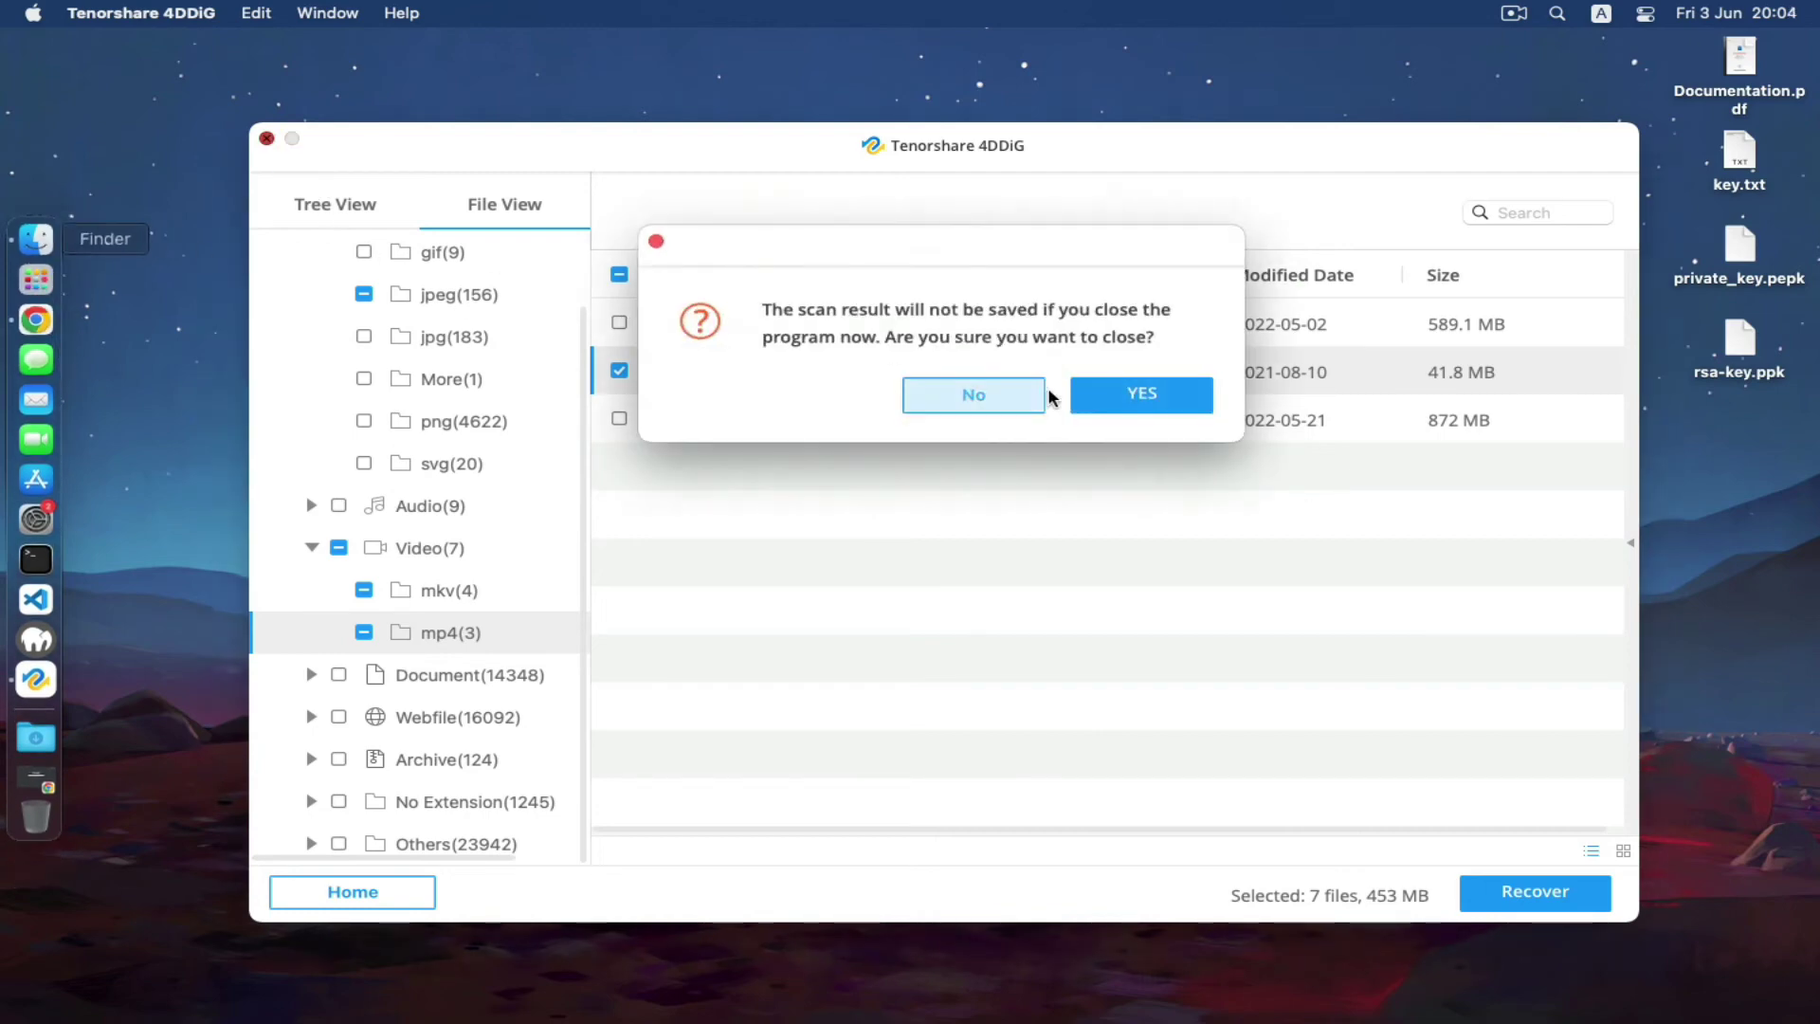
click(1109, 396)
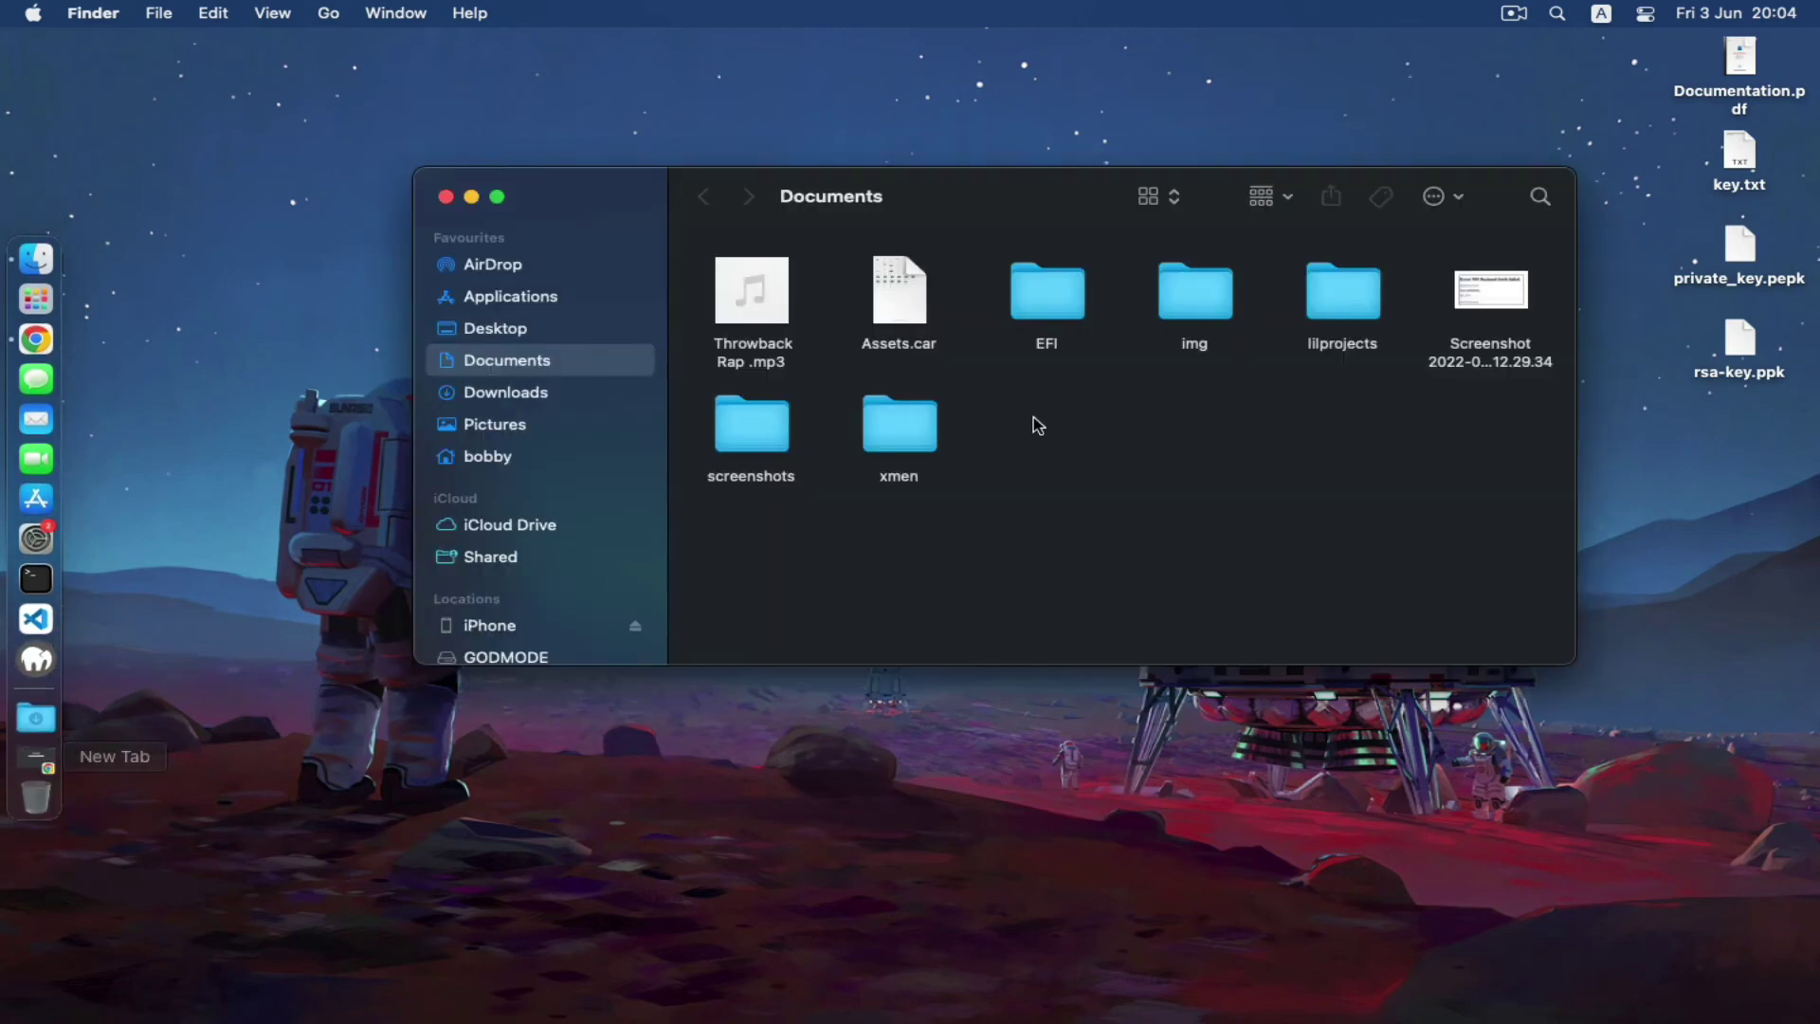
Step: Browse the recovered folder through Tenorshare 4DDiG, GODMODE and Existing Files into Movies and project guzzler
click(488, 459)
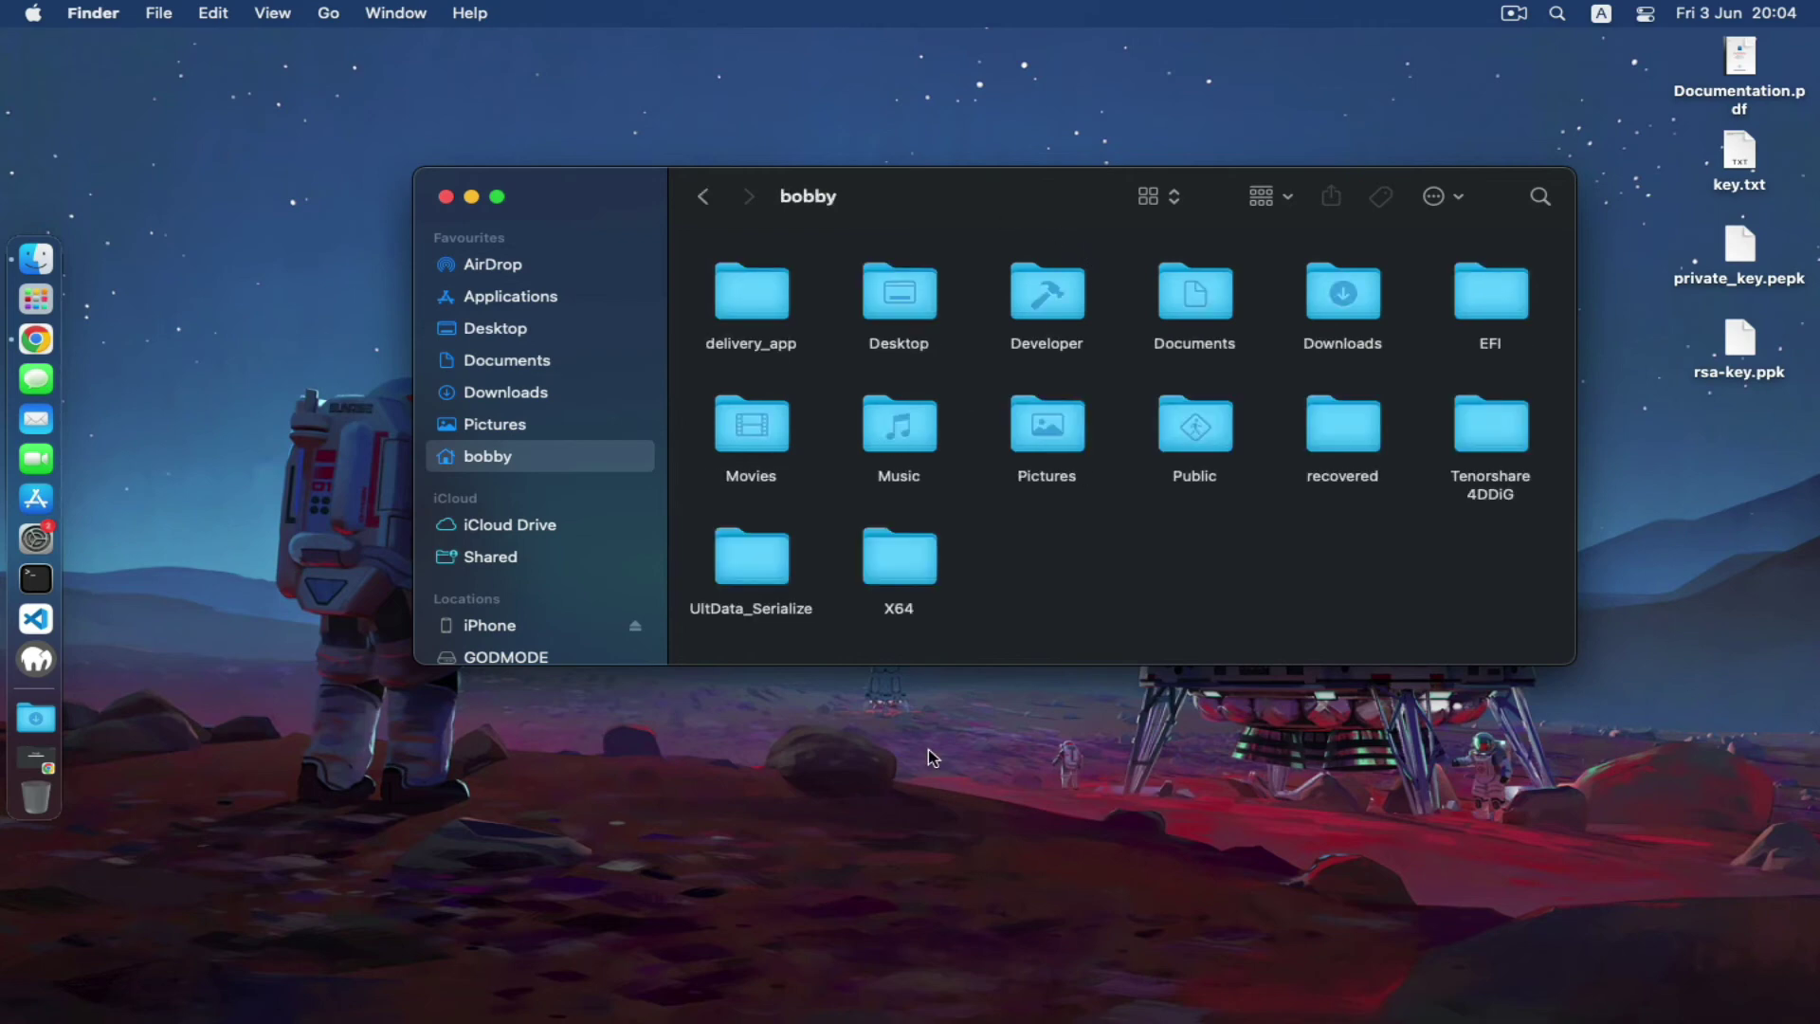
double_click(1344, 431)
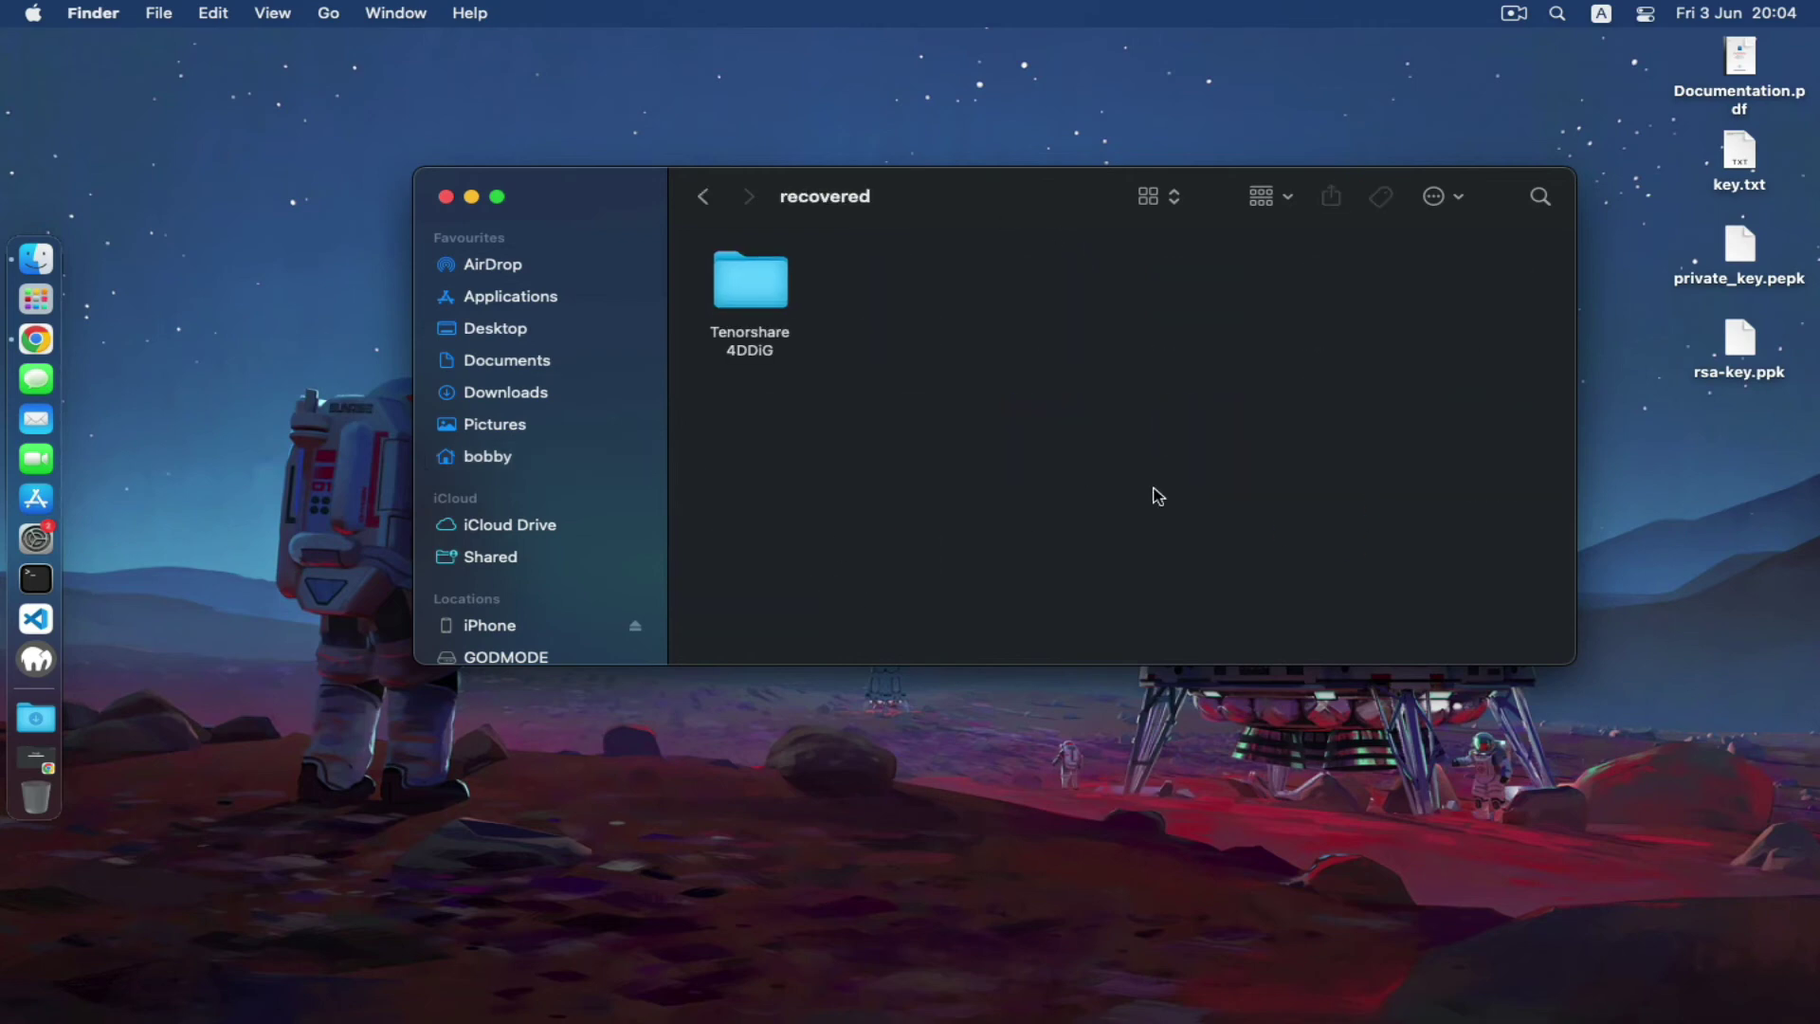
click(767, 312)
double_click(757, 285)
double_click(718, 300)
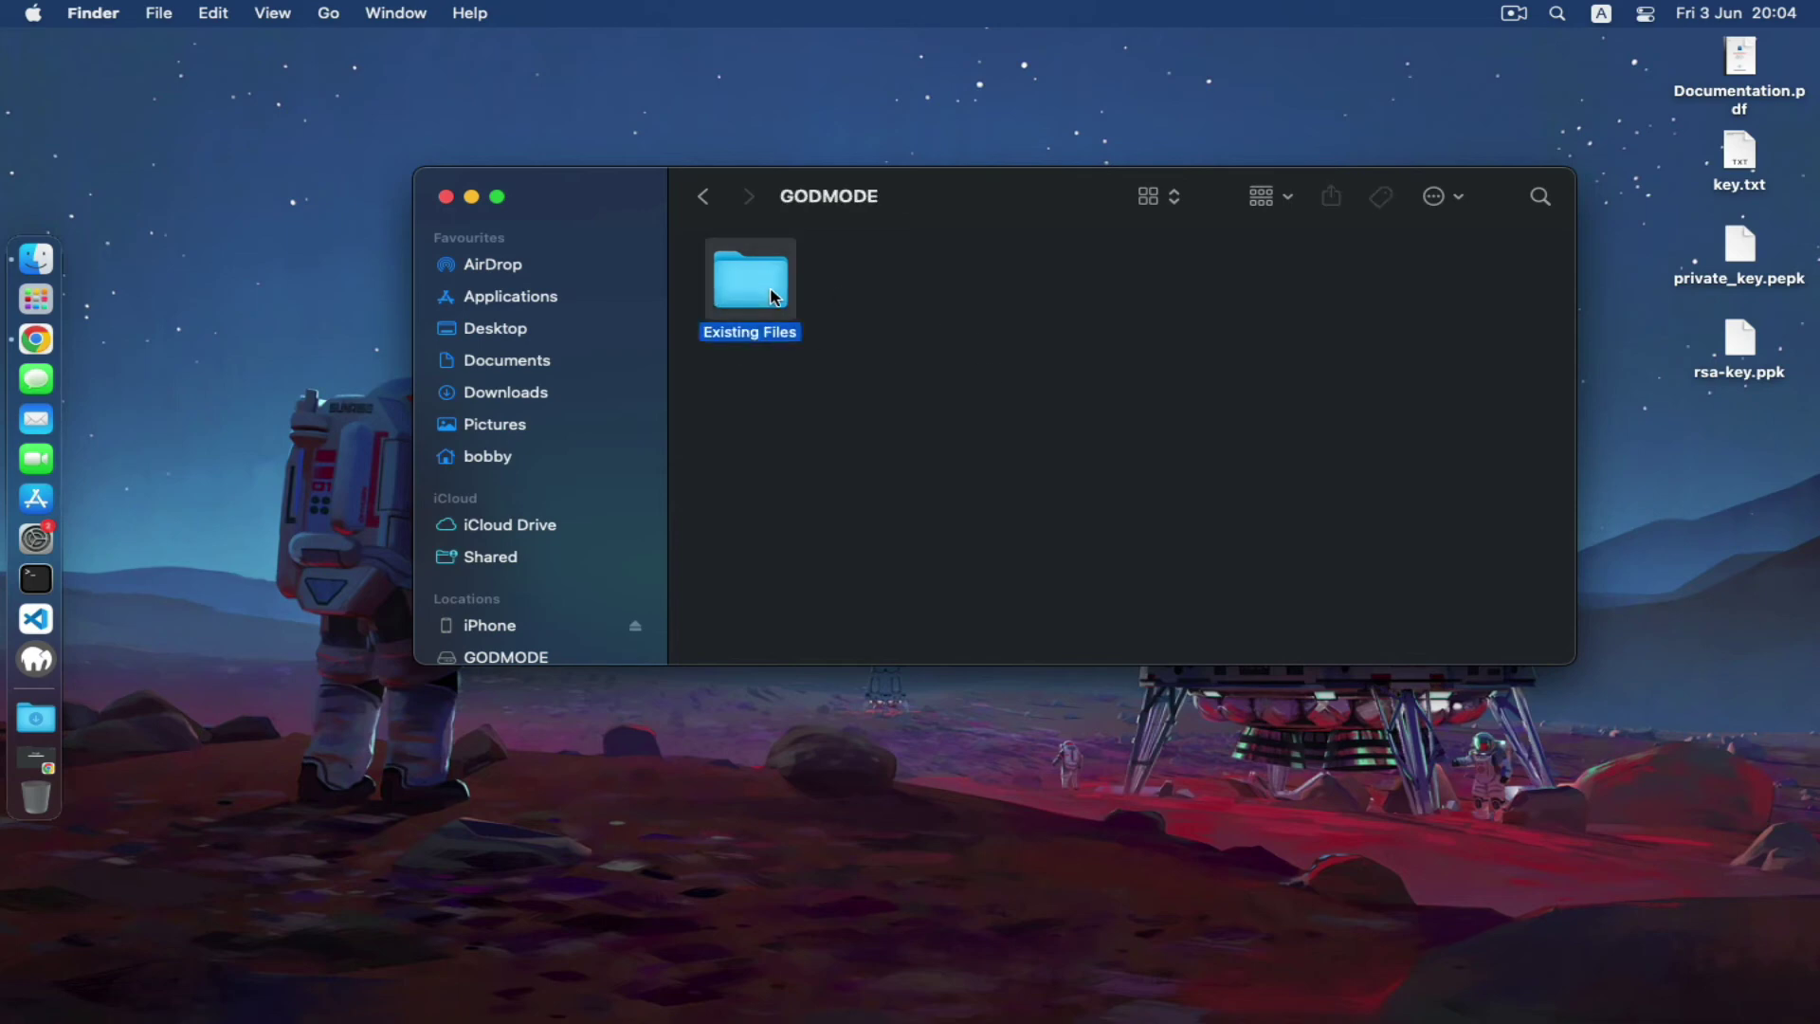
double_click(749, 289)
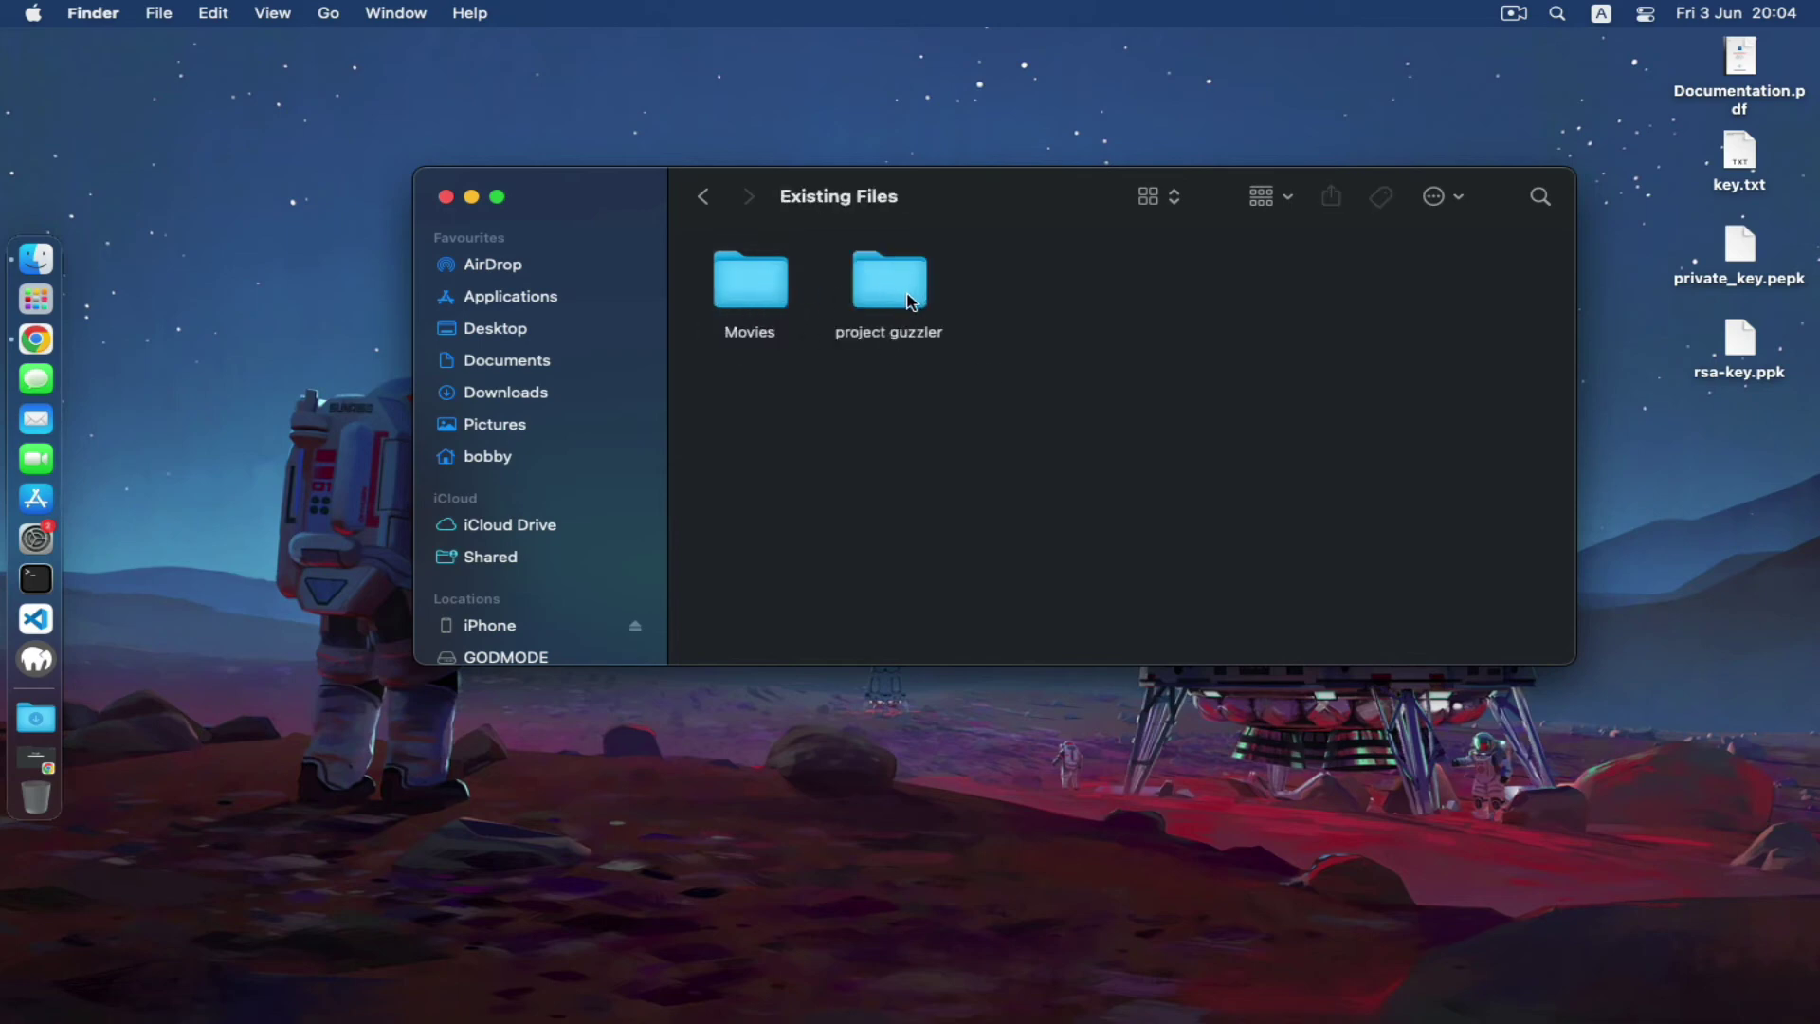
double_click(725, 302)
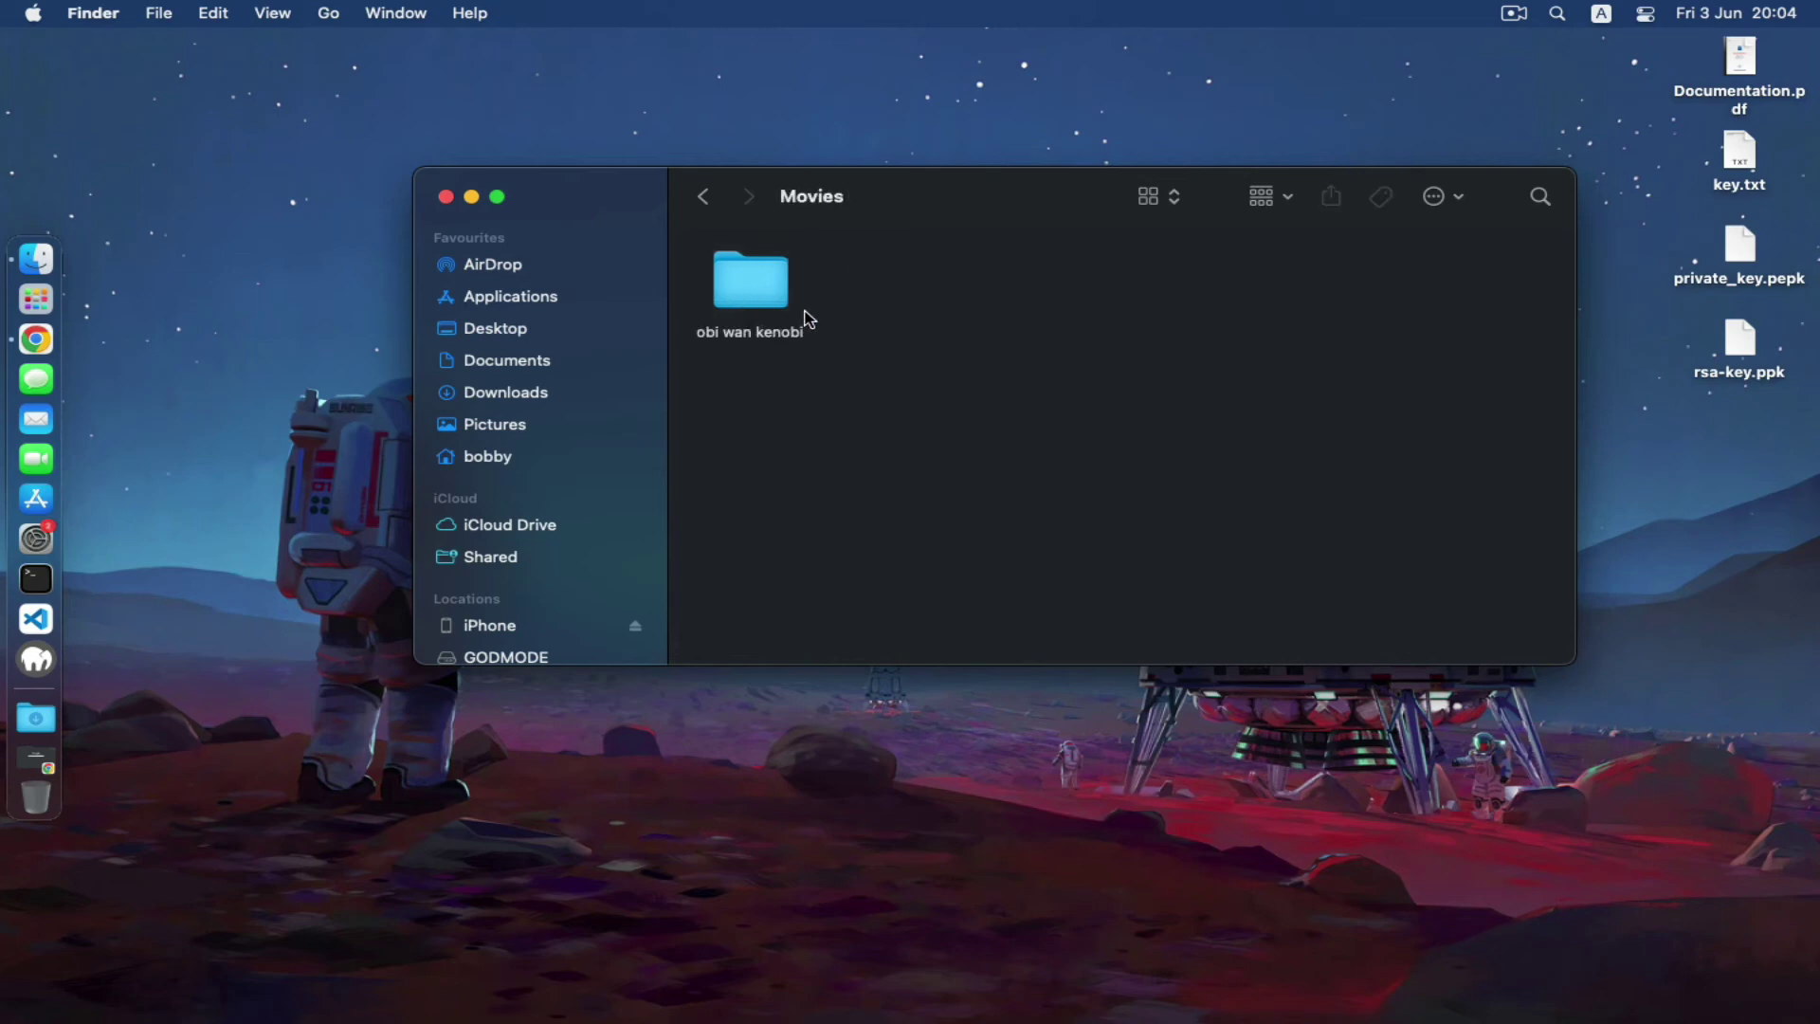
click(702, 197)
double_click(889, 285)
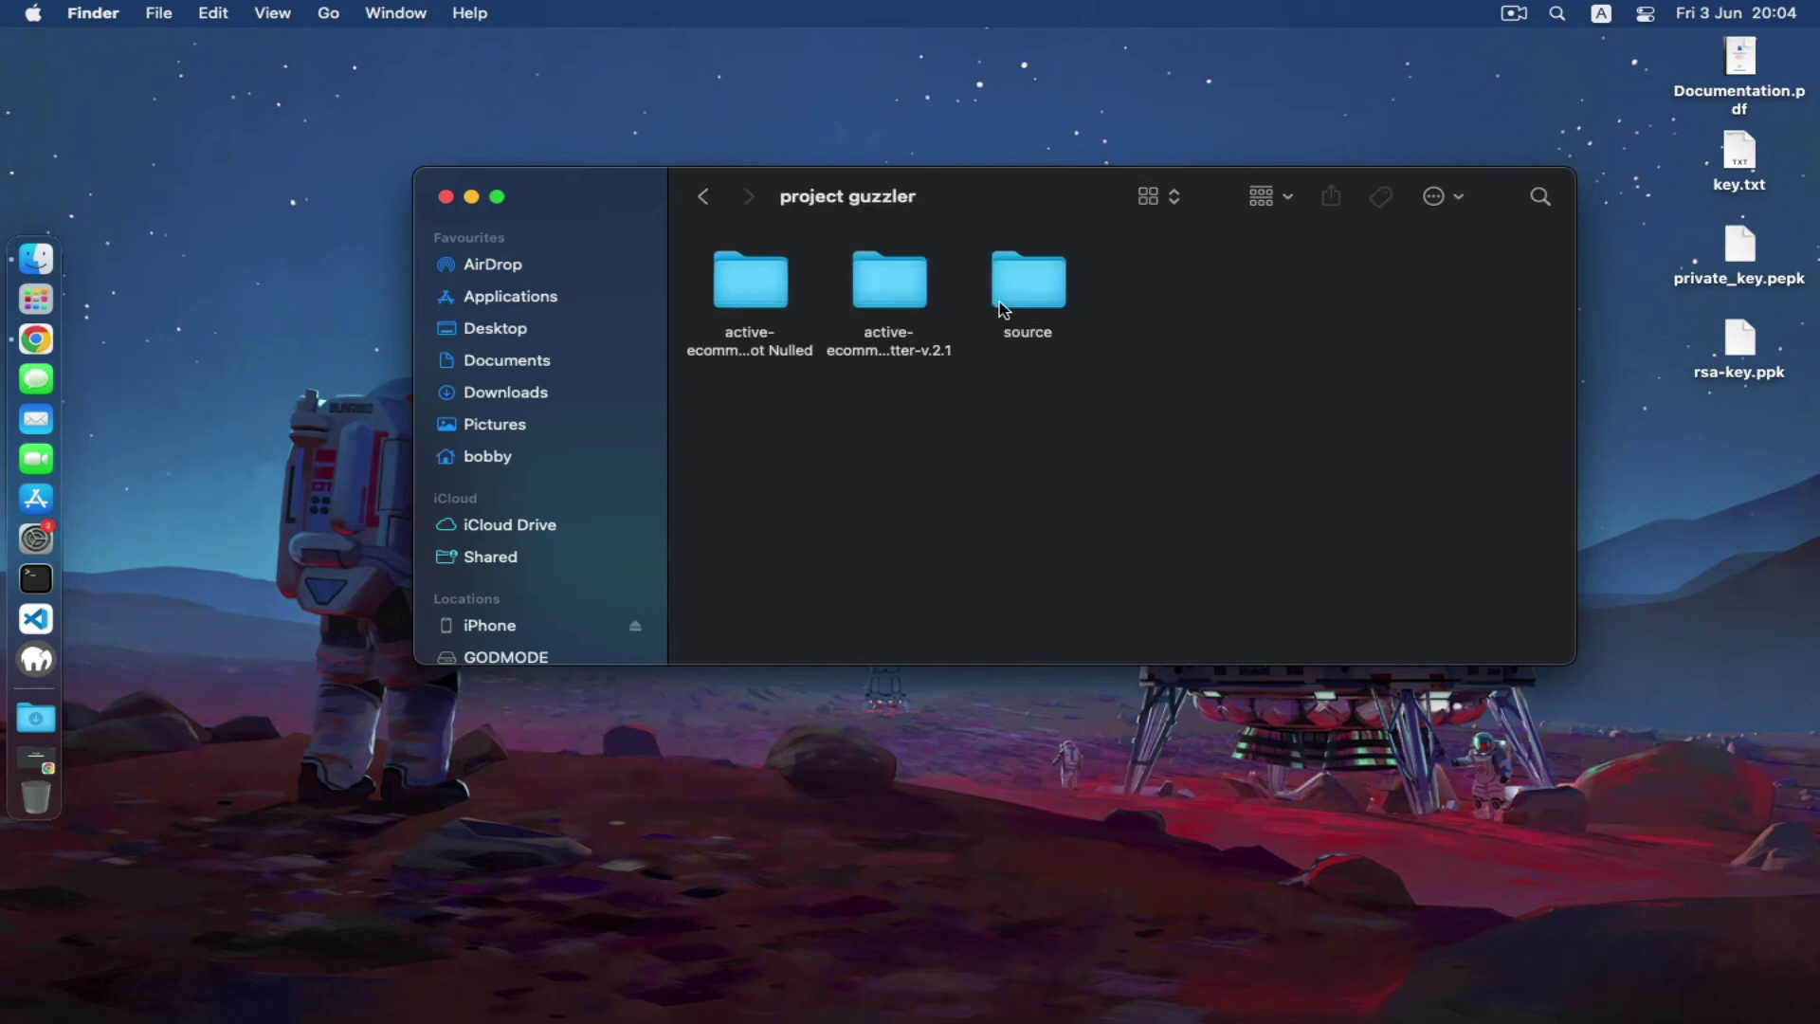
Step: Go back three folders to the GODMODE drive, then close the Finder window
click(706, 197)
click(706, 197)
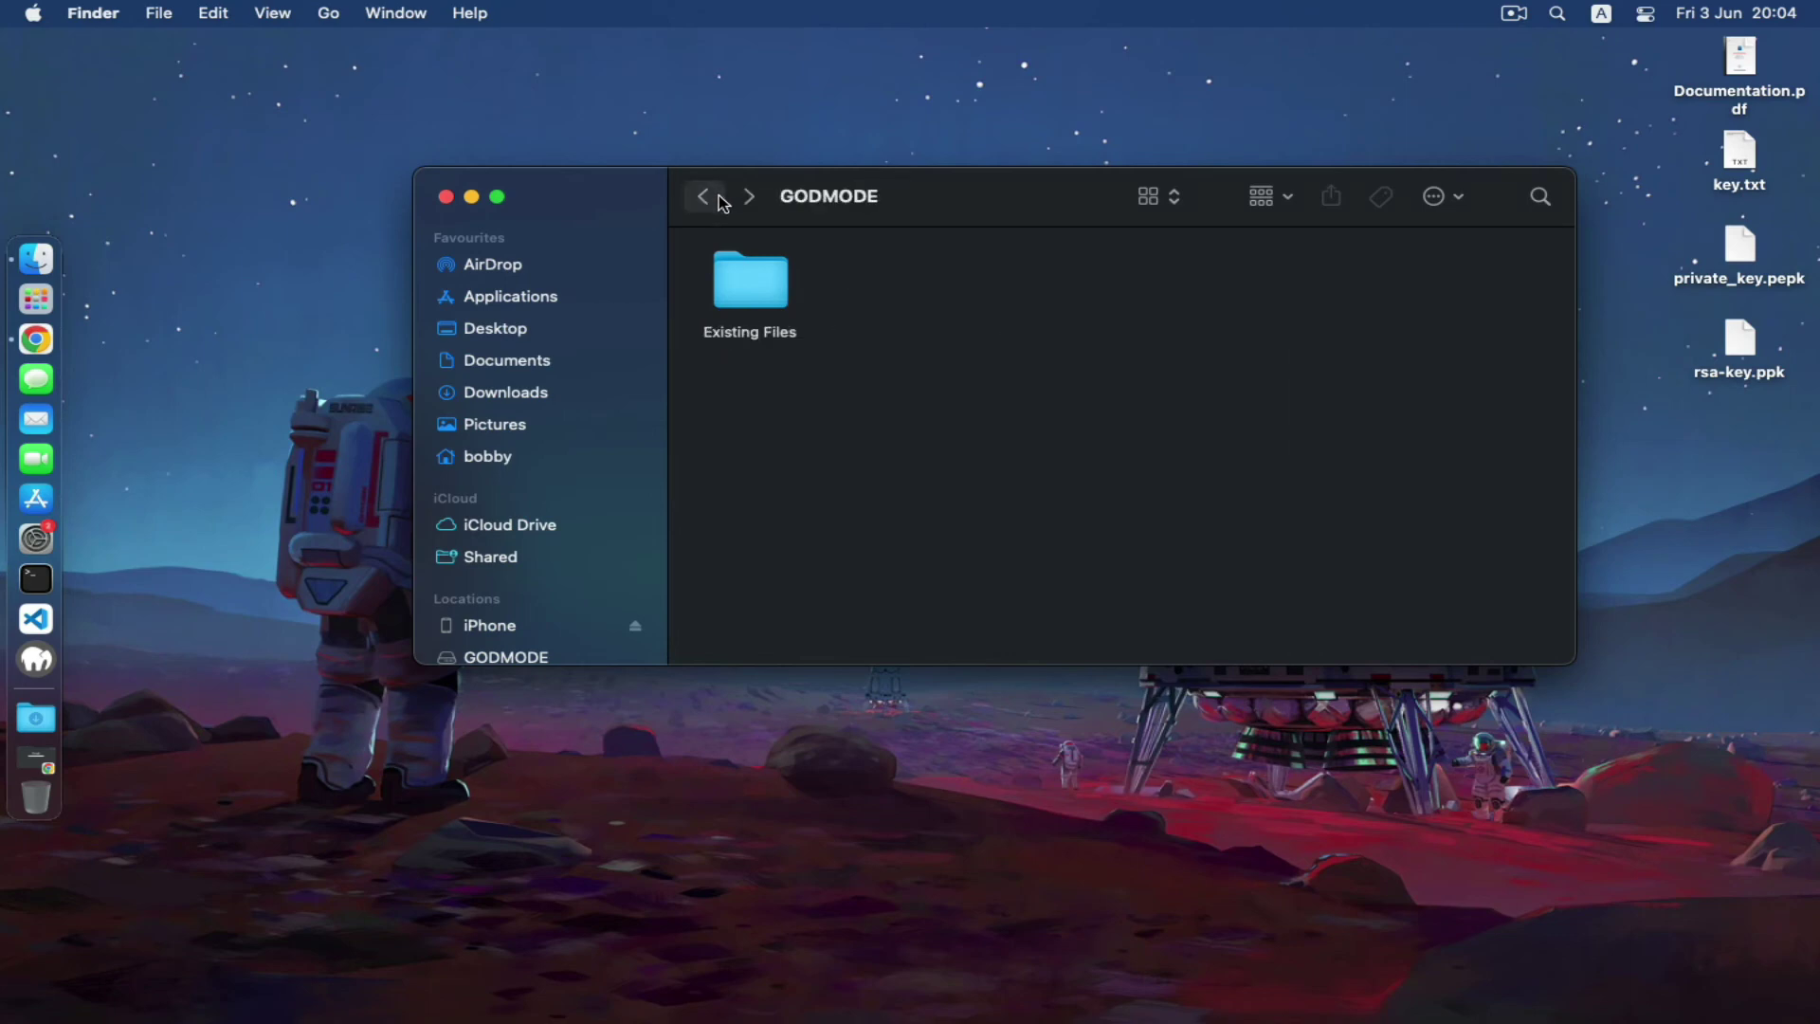
click(707, 196)
click(446, 197)
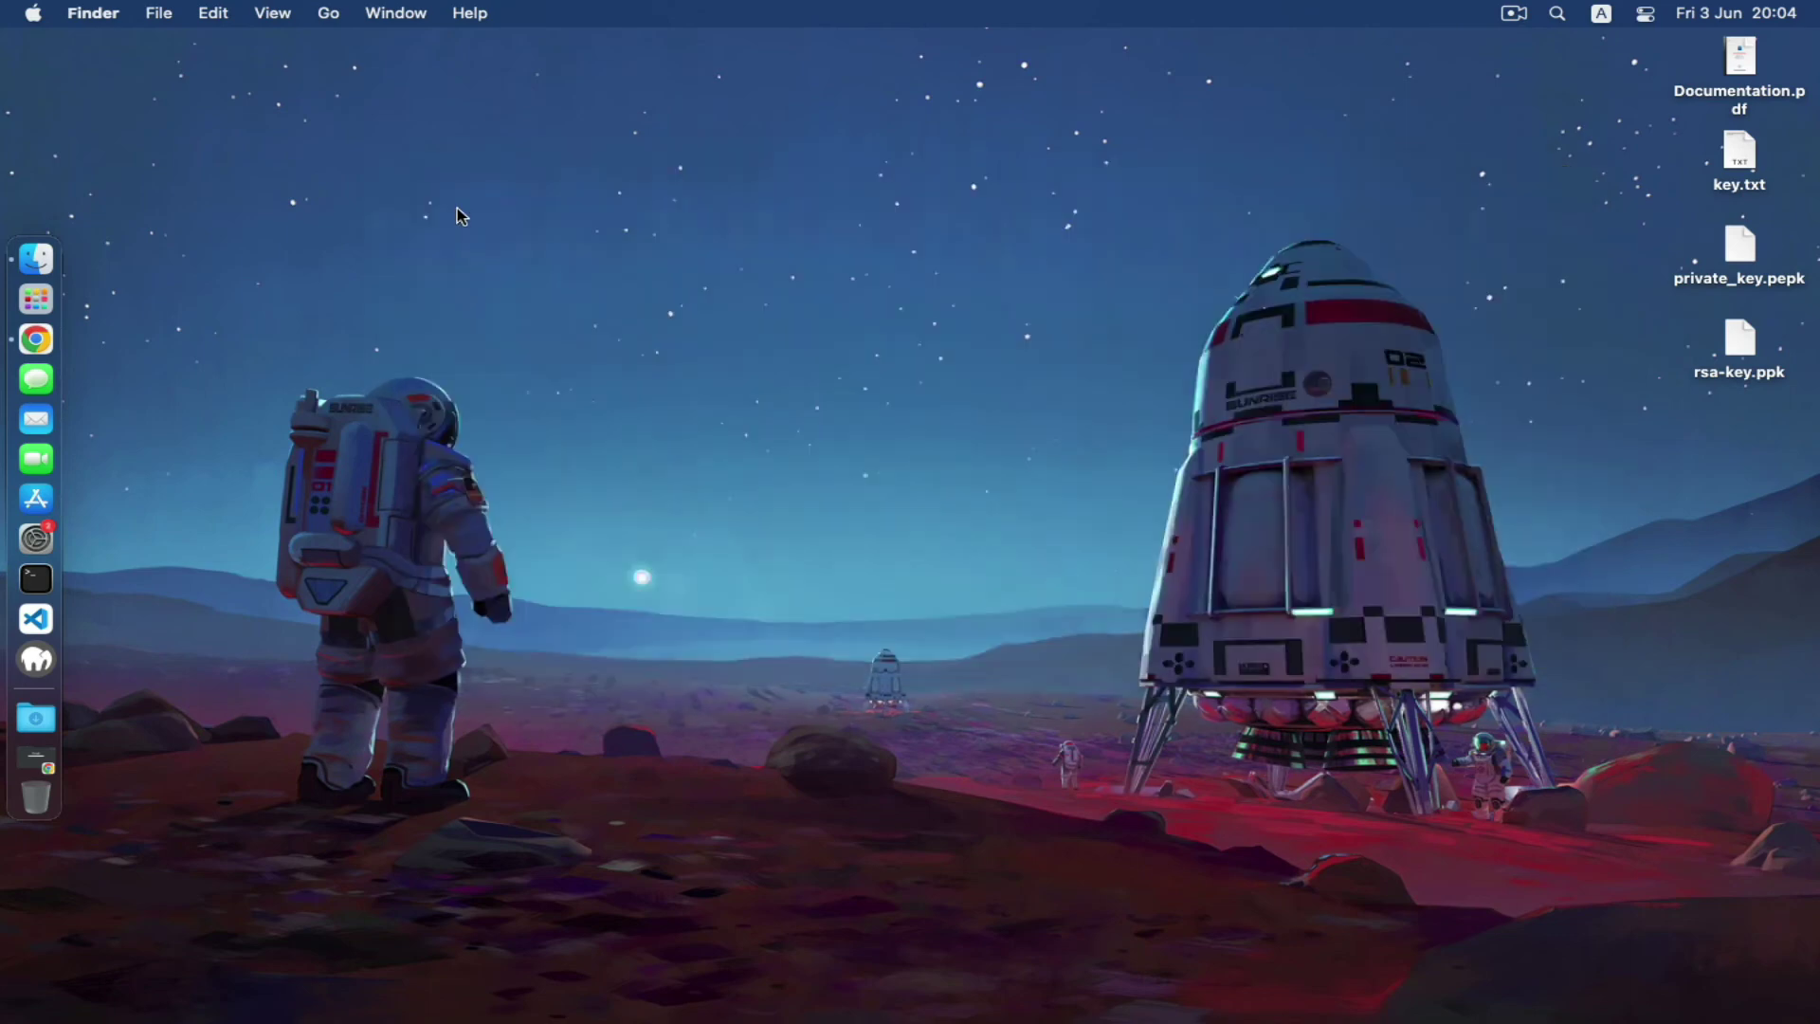
Step: Restore Chrome and scroll through the Tenorshare 4DDiG Mac Data Recovery product page
click(48, 765)
click(356, 58)
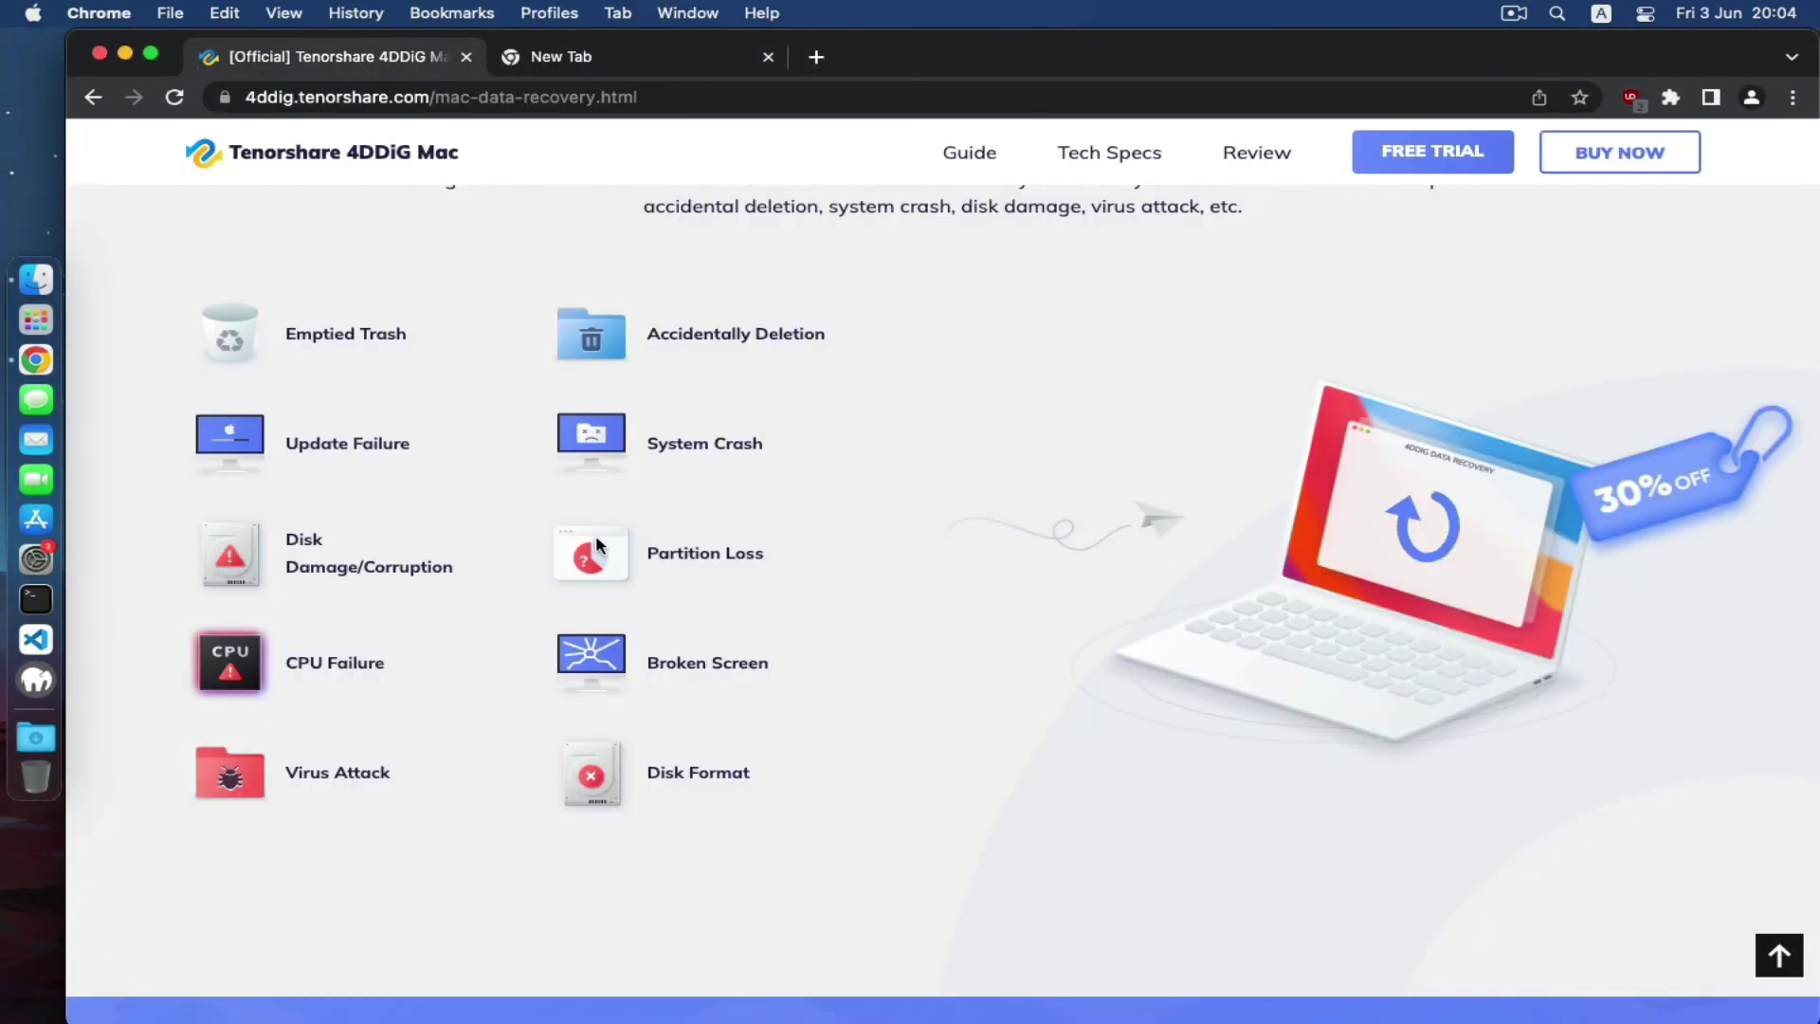
scroll(596, 535, up, 10)
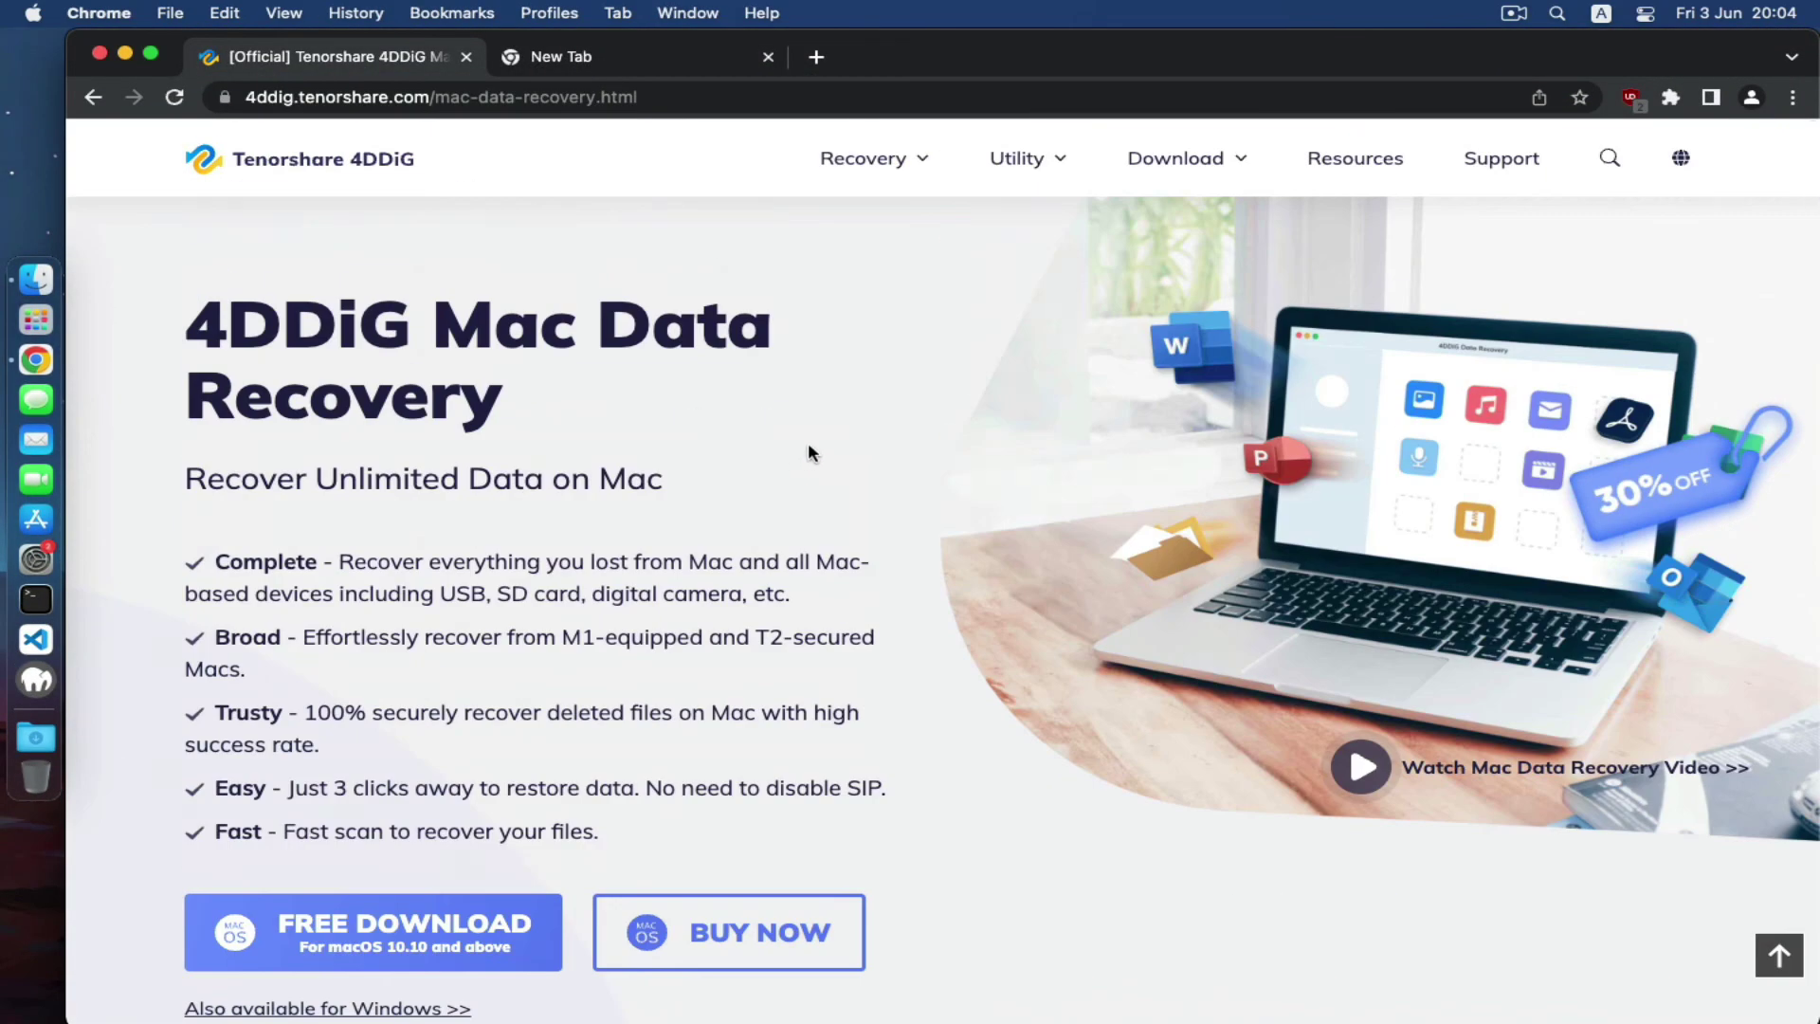
scroll(808, 445, down, 20)
scroll(829, 493, up, 10)
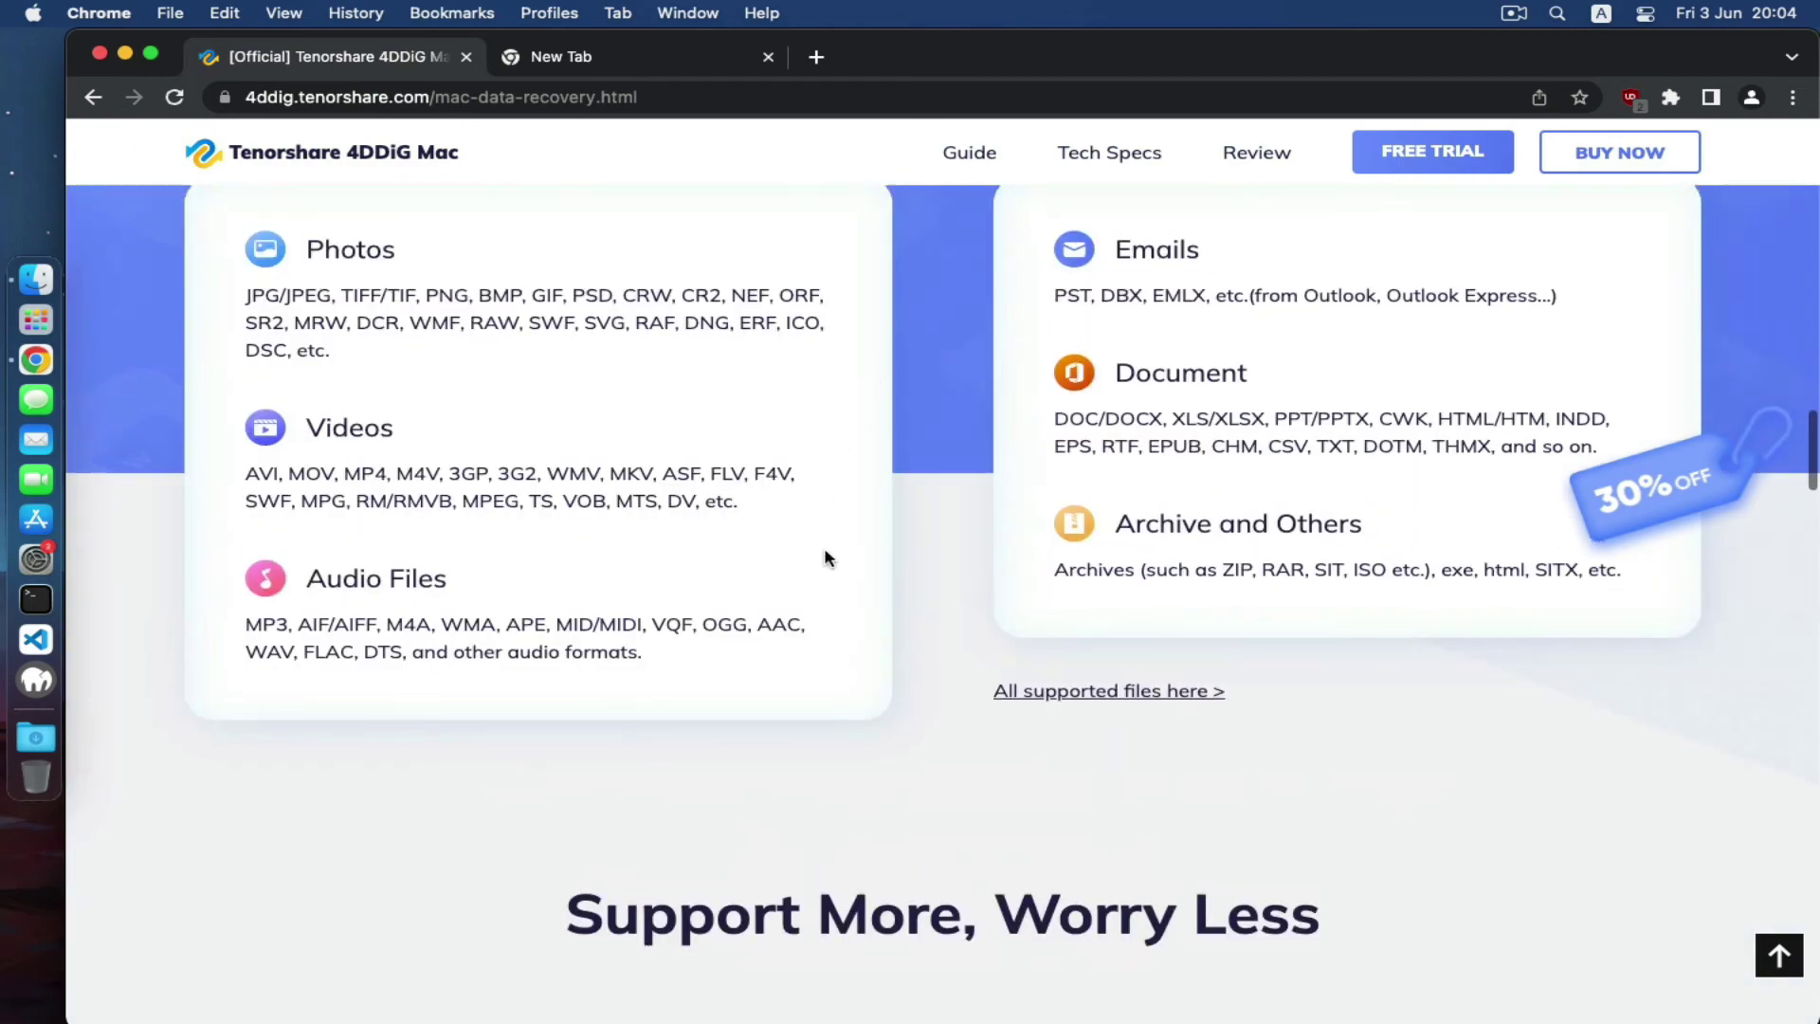
scroll(826, 588, down, 10)
scroll(820, 630, up, 7)
scroll(826, 588, down, 15)
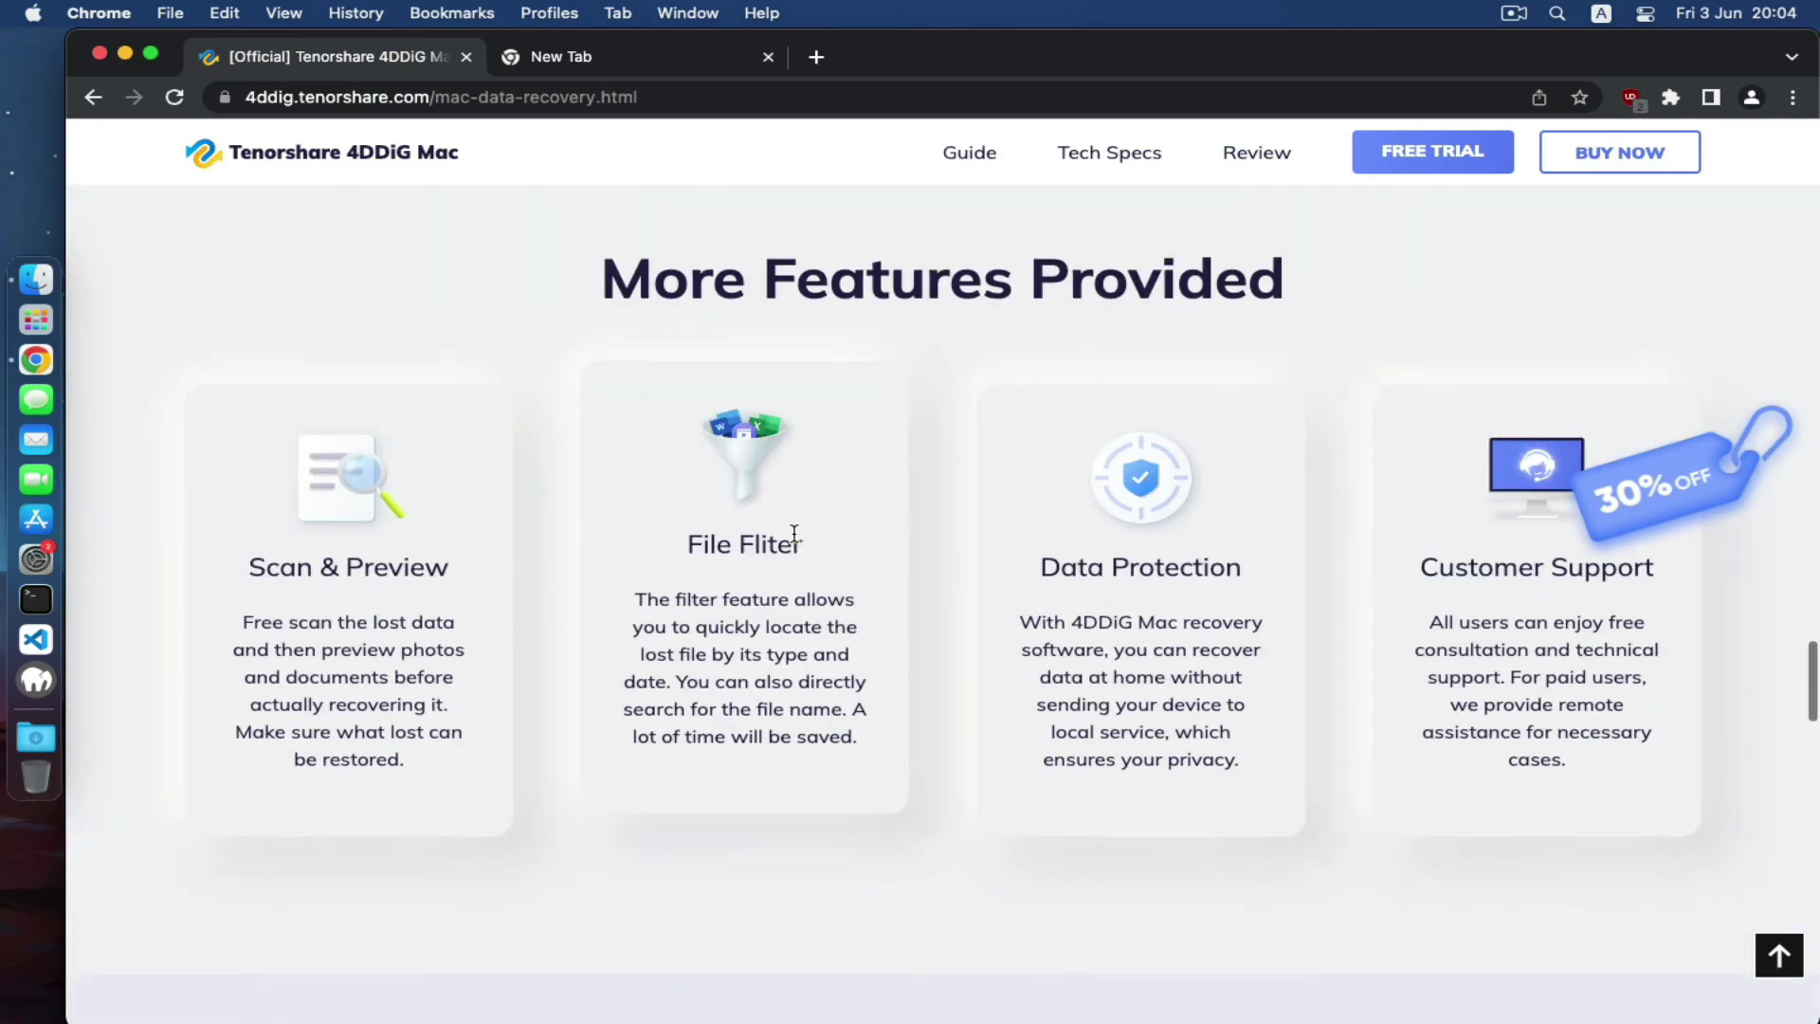
scroll(793, 550, down, 10)
scroll(794, 527, down, 8)
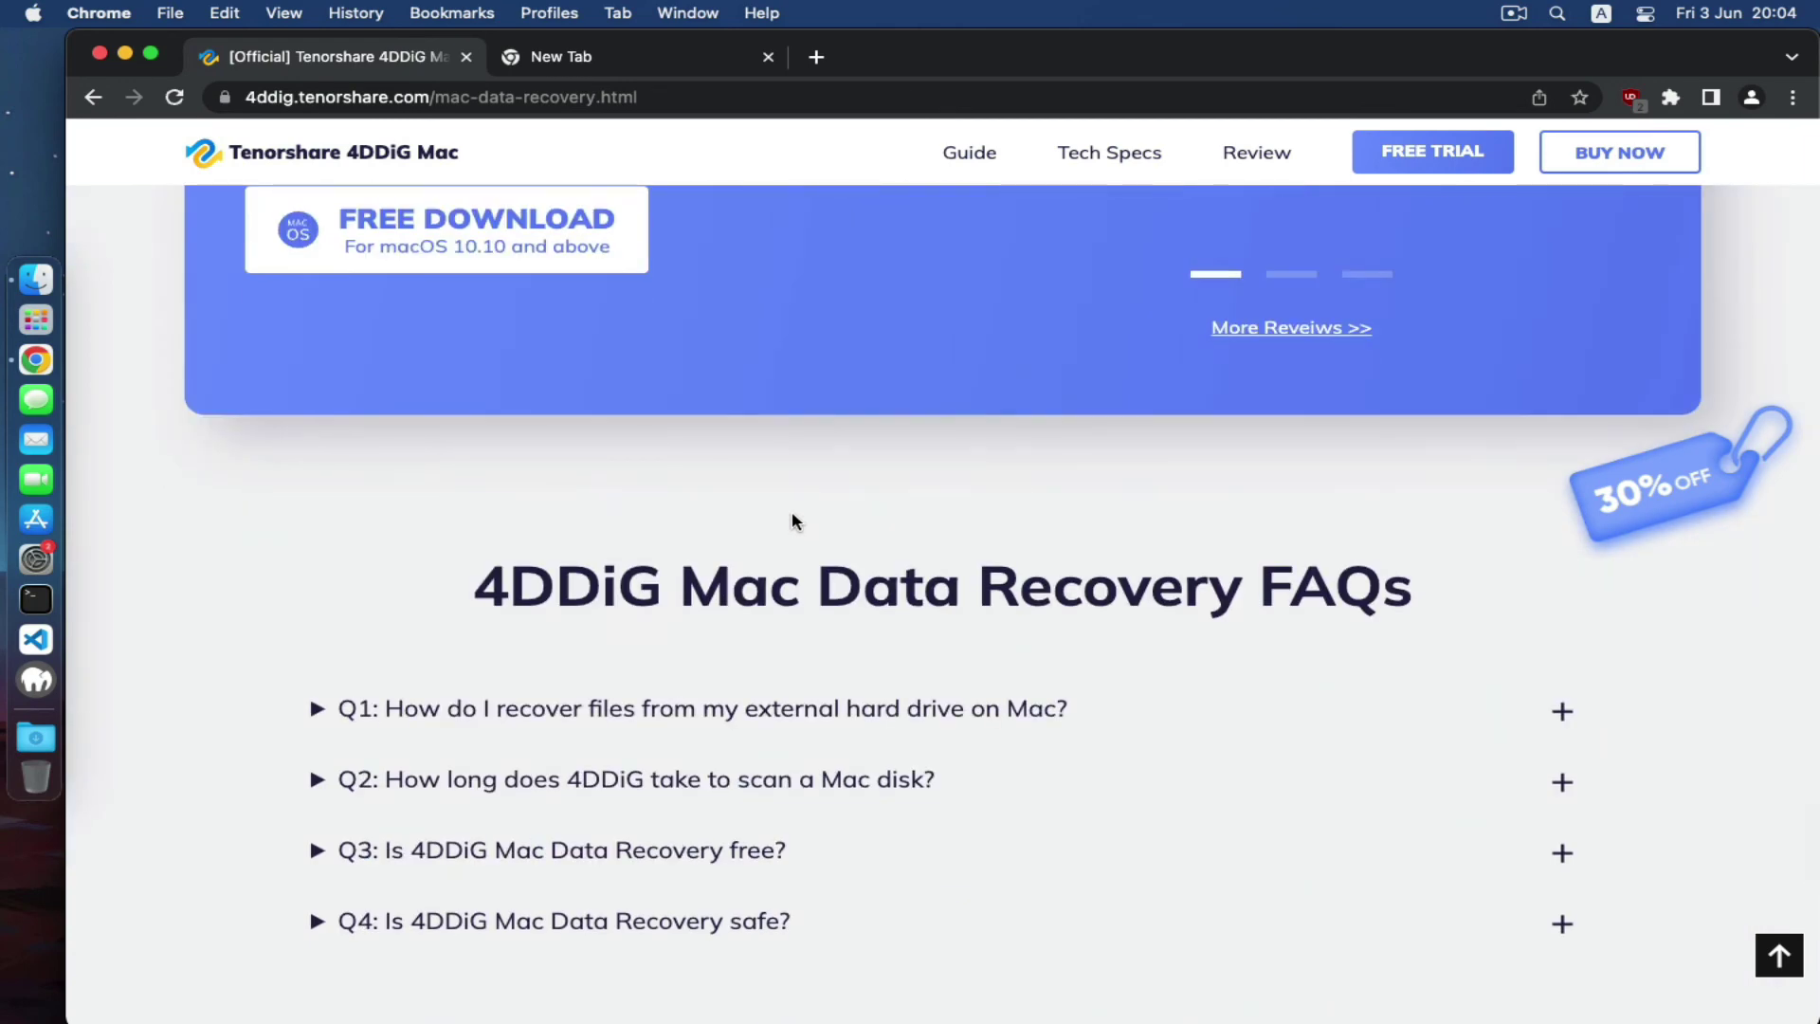
scroll(792, 517, up, 12)
scroll(740, 339, up, 8)
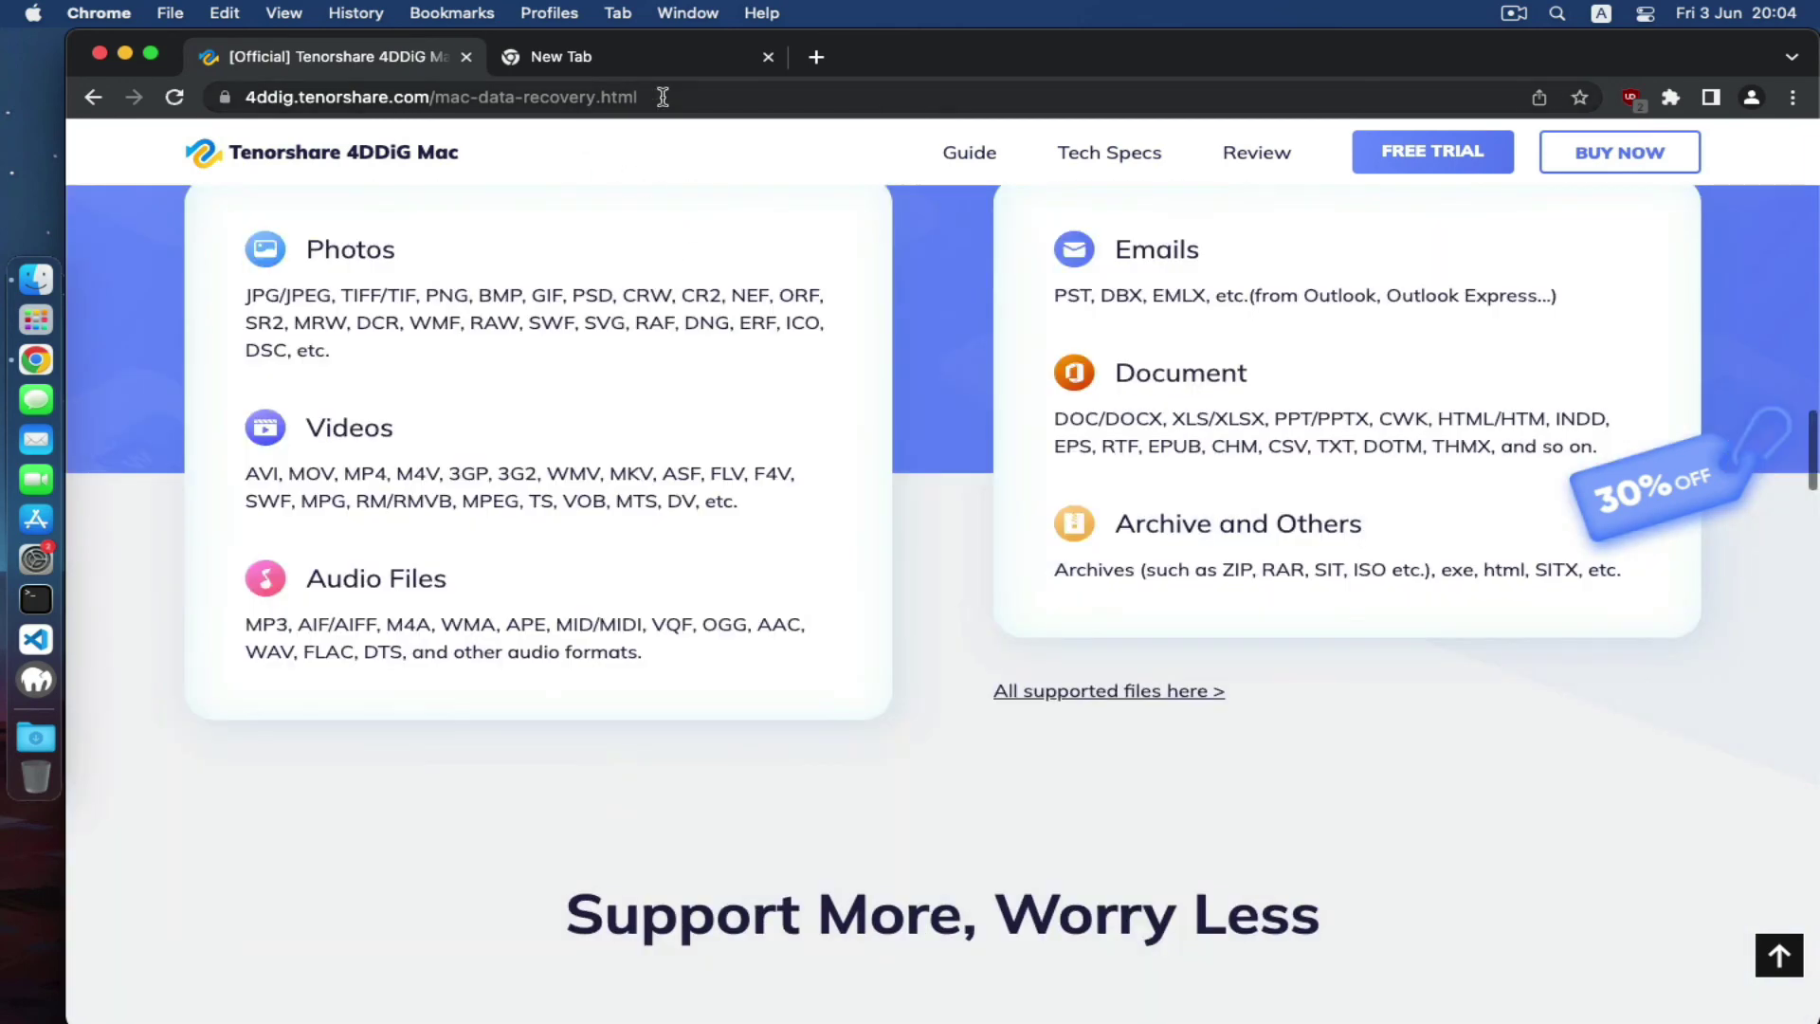
Step: Copy the product page's web address from the address bar
click(220, 90)
right_click(502, 109)
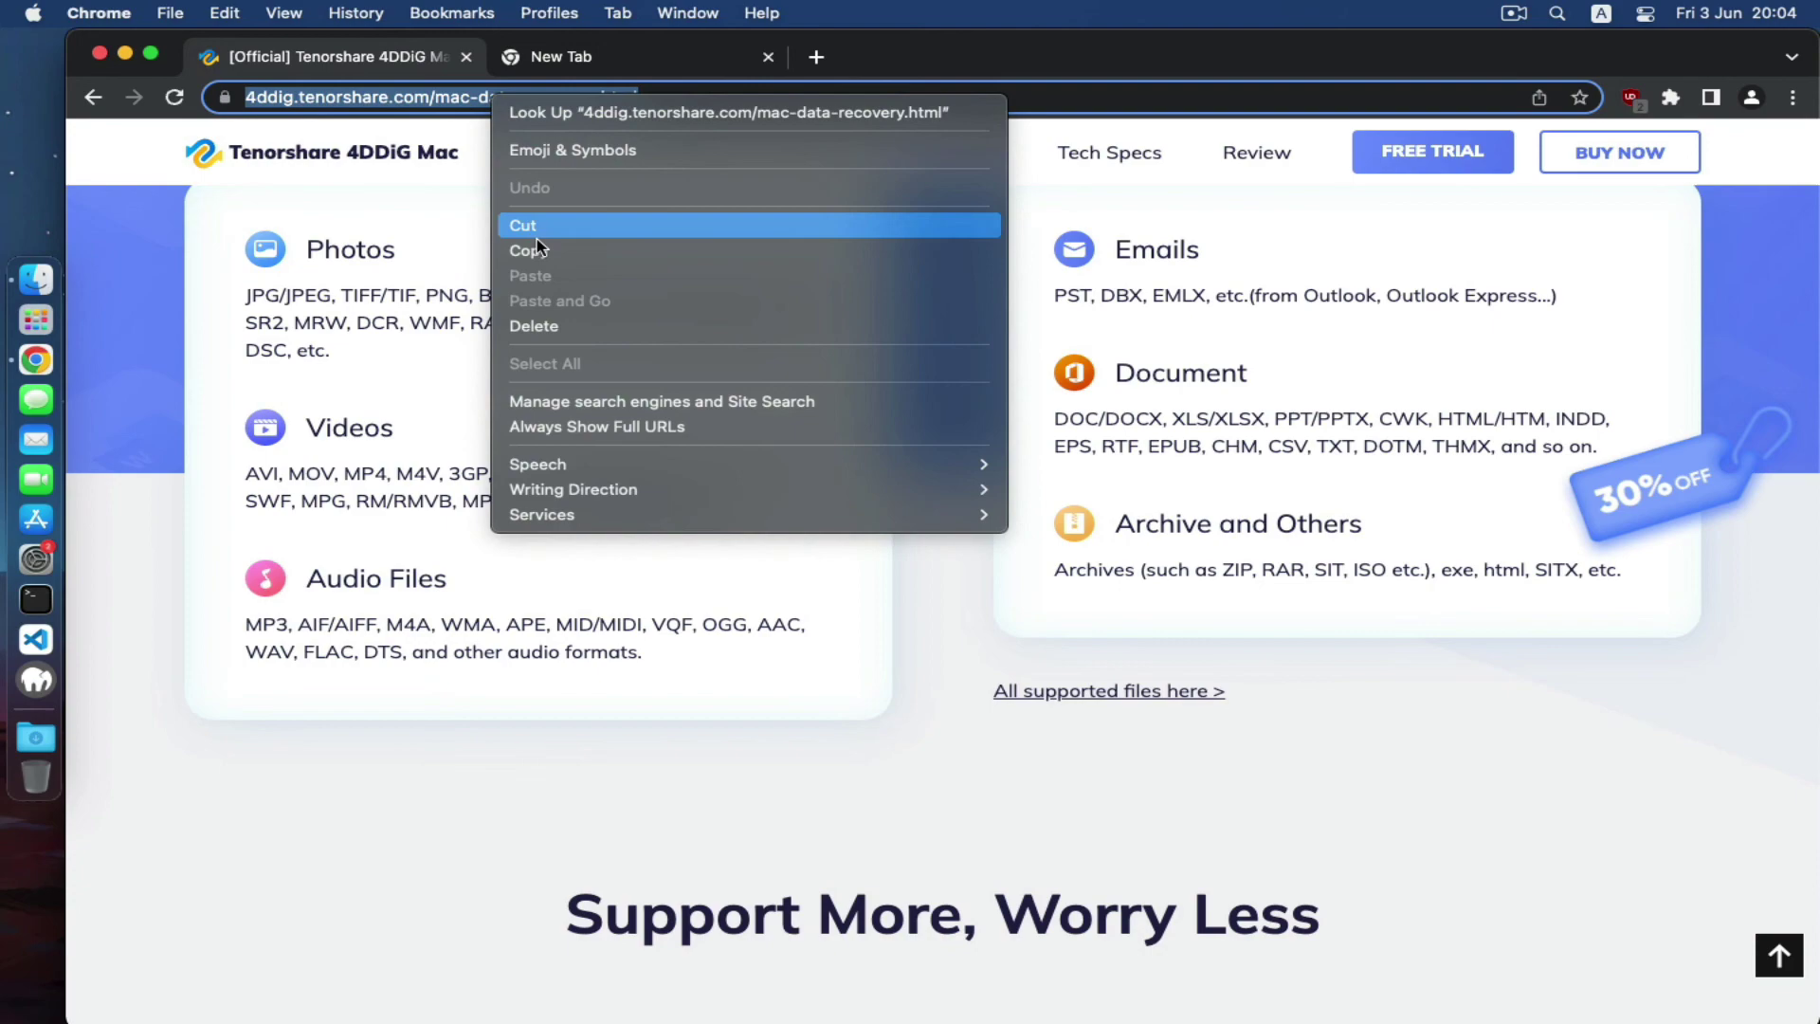
click(529, 243)
scroll(988, 746, up, 6)
scroll(987, 745, up, 8)
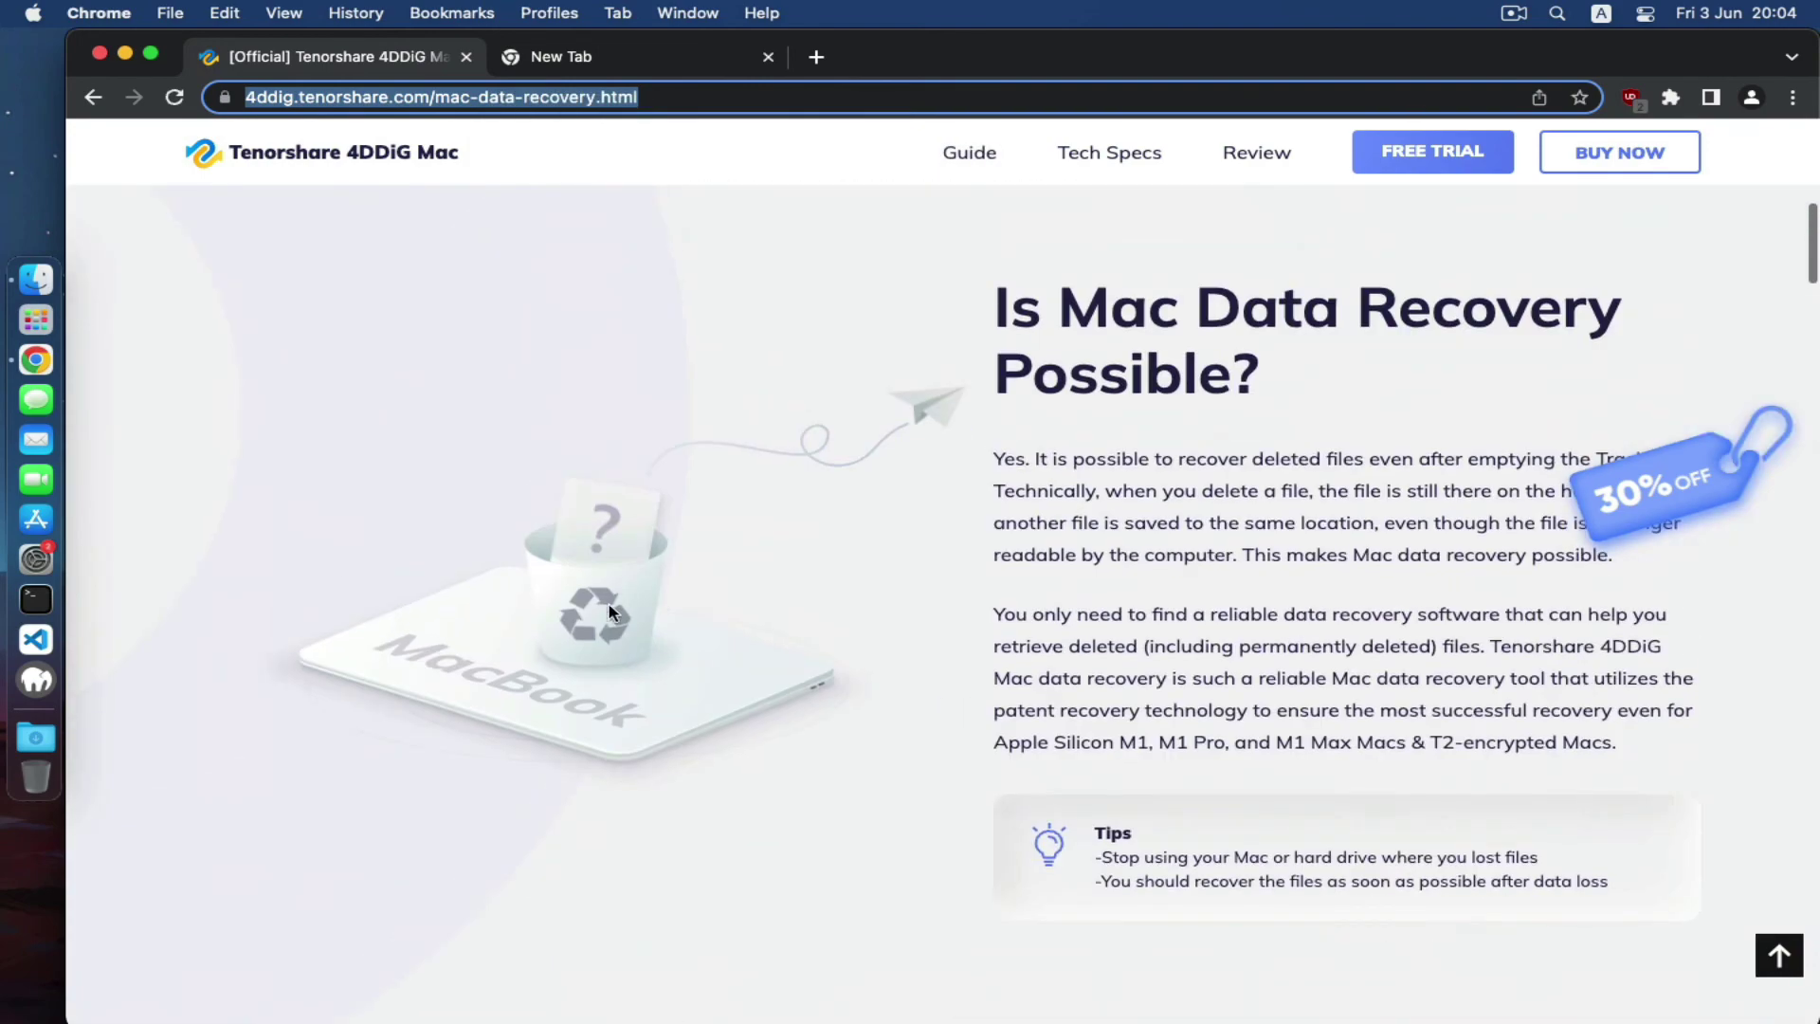
scroll(766, 601, down, 15)
scroll(766, 601, up, 12)
scroll(766, 599, up, 10)
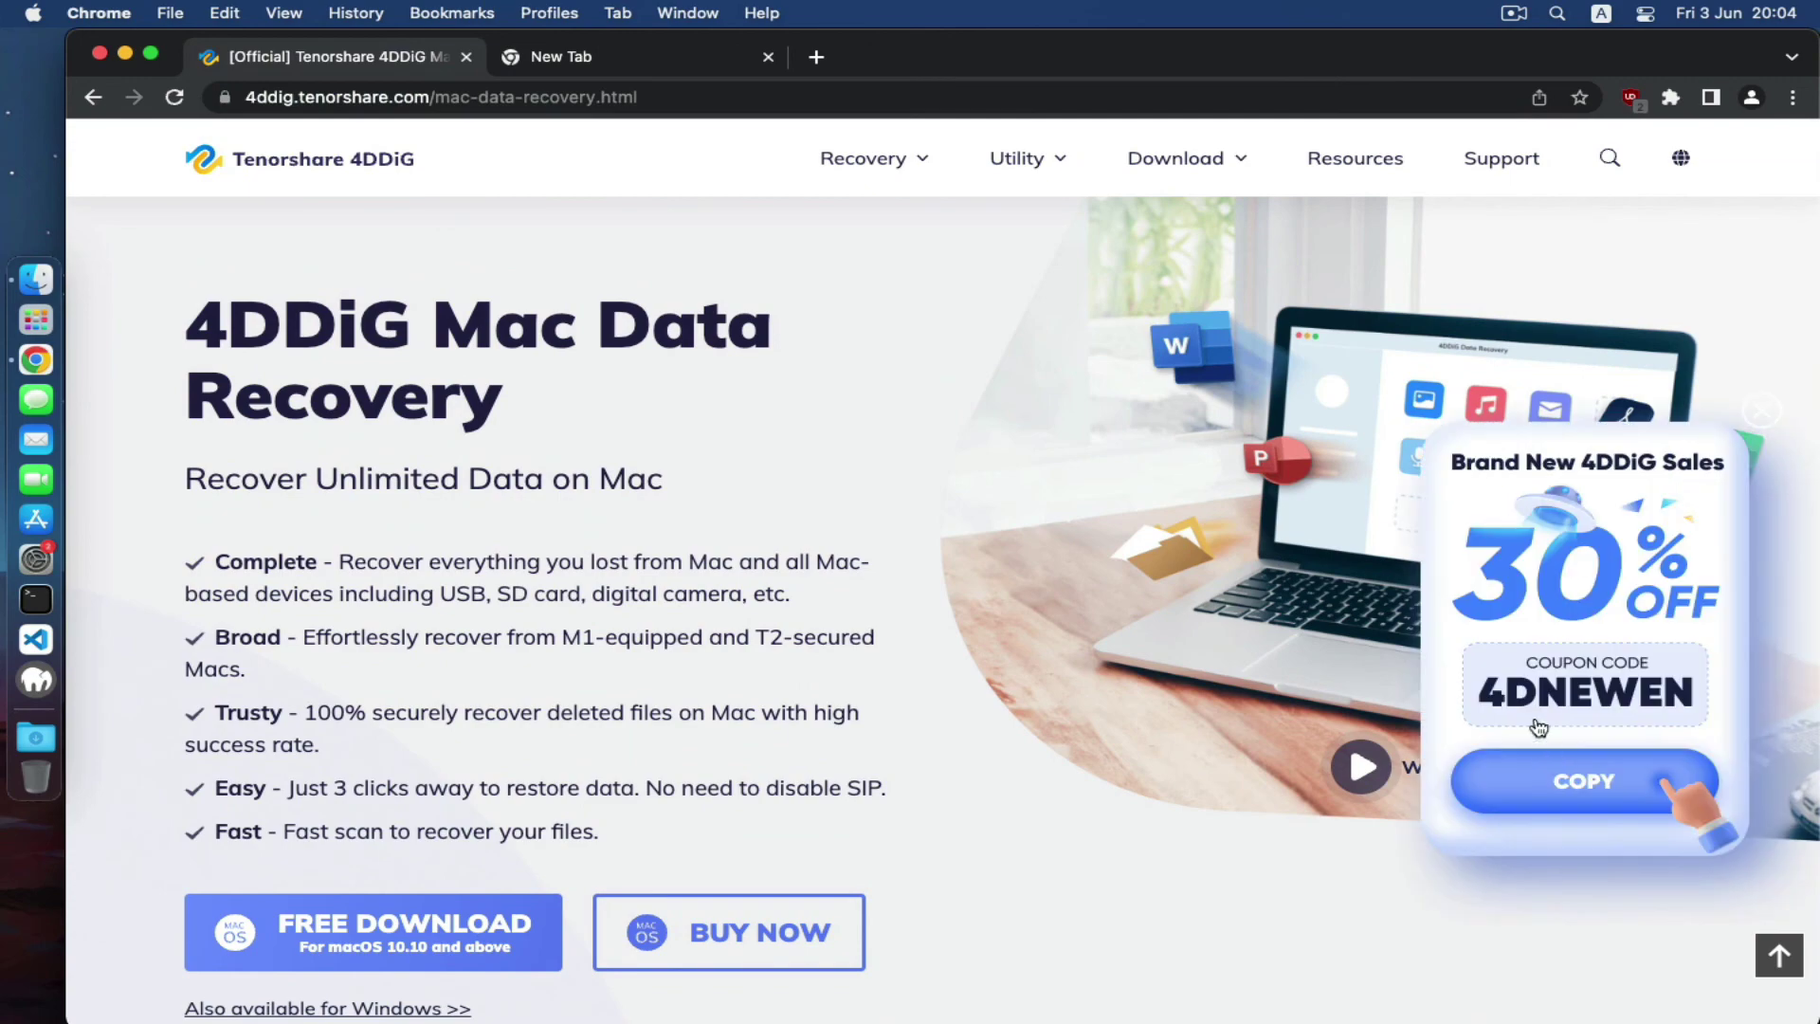
scroll(483, 758, down, 5)
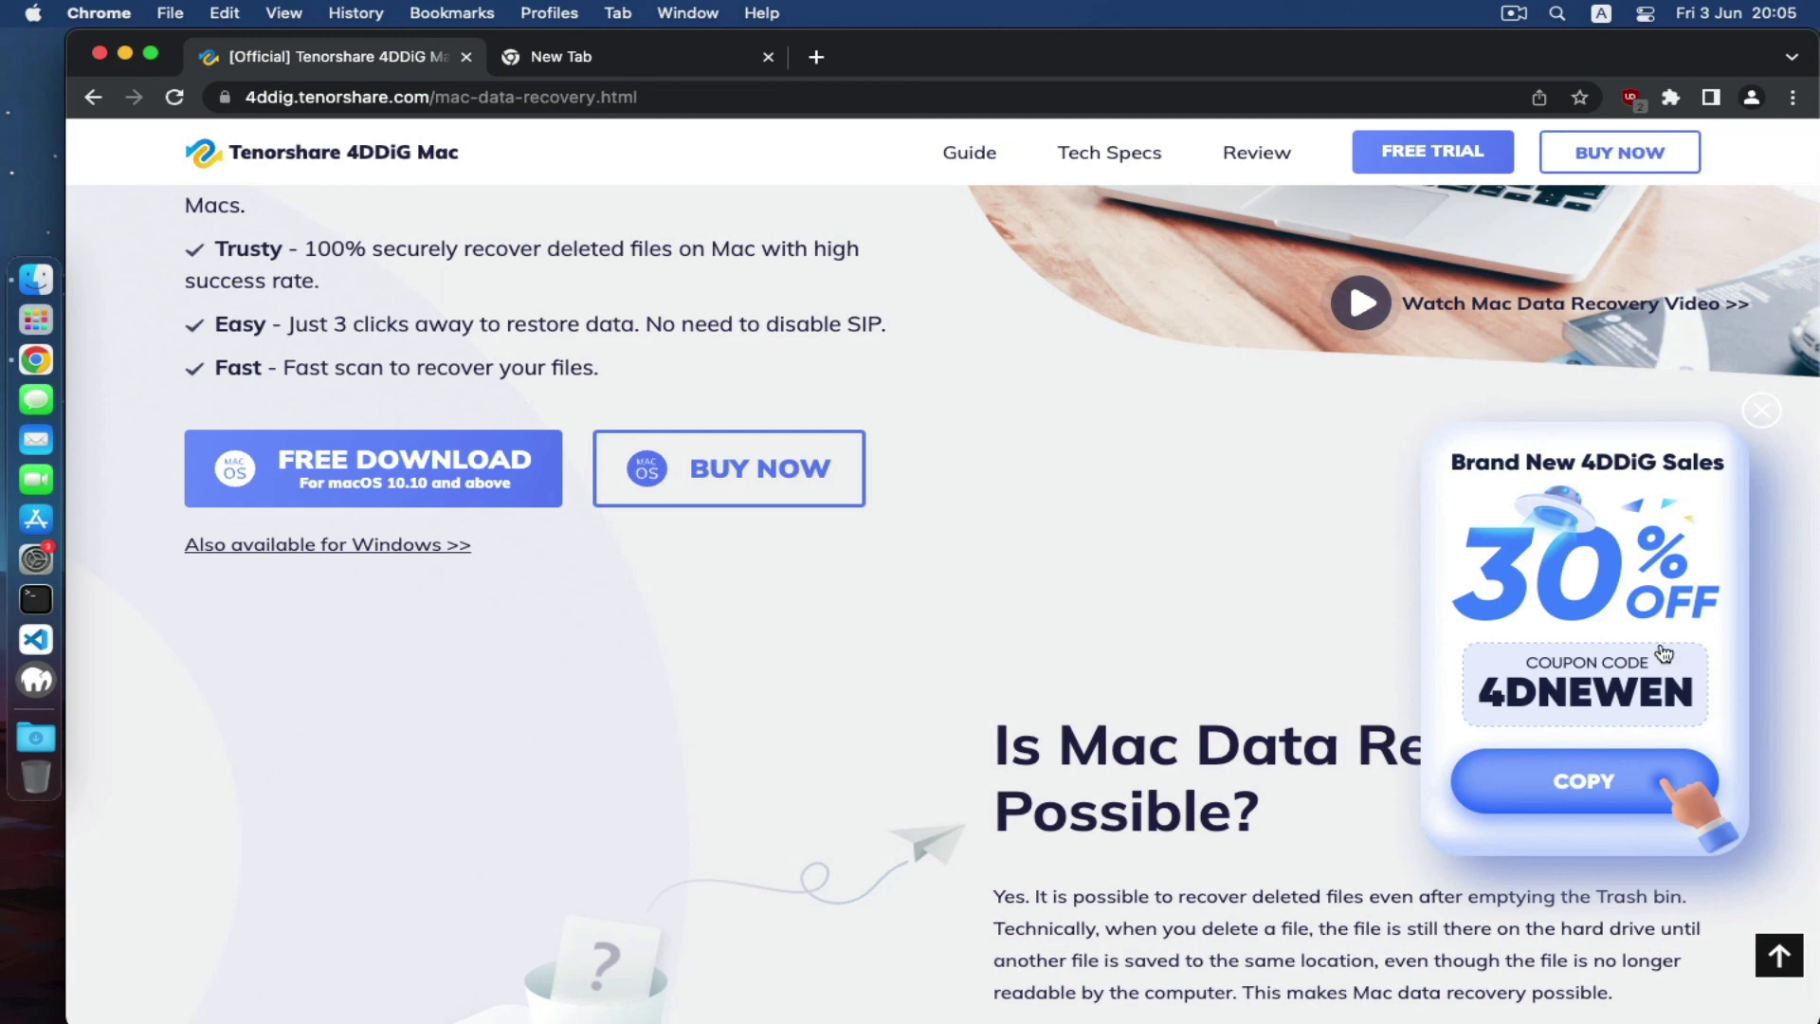
Step: Dismiss the sales coupon popup and keep browsing the product page
click(1760, 424)
scroll(713, 550, down, 7)
scroll(667, 514, up, 12)
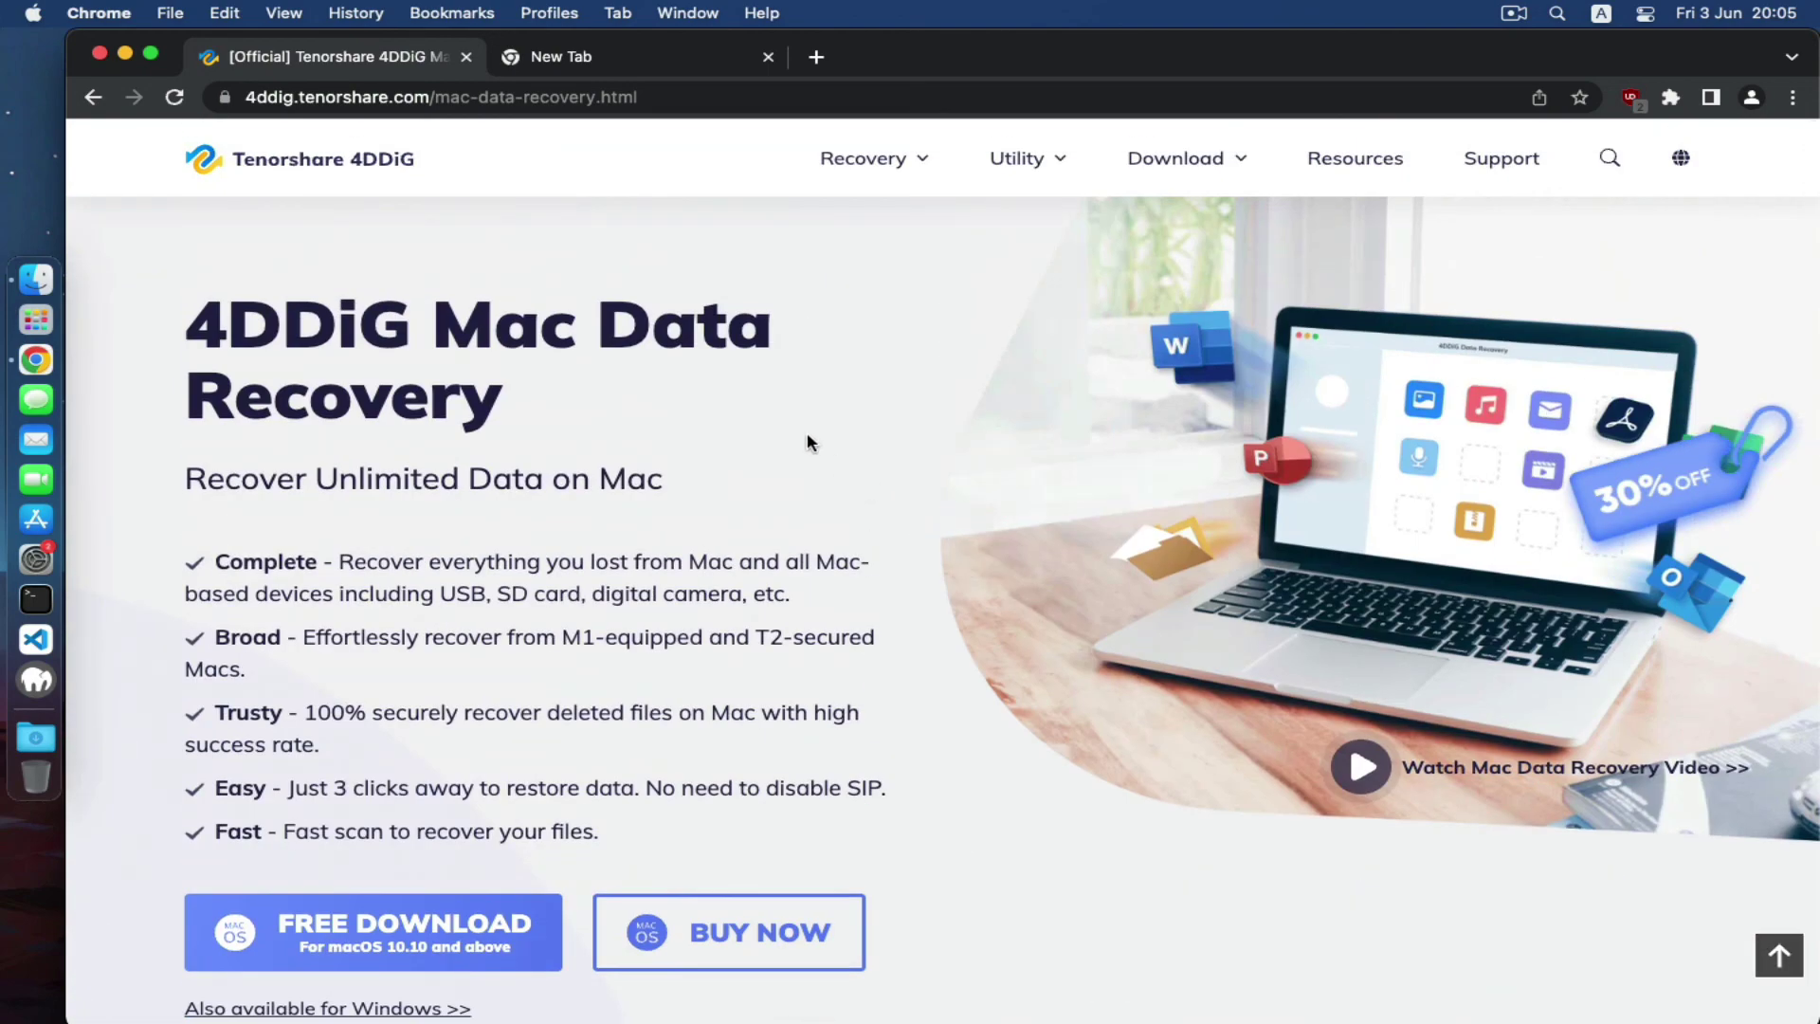
mouse_move(933, 185)
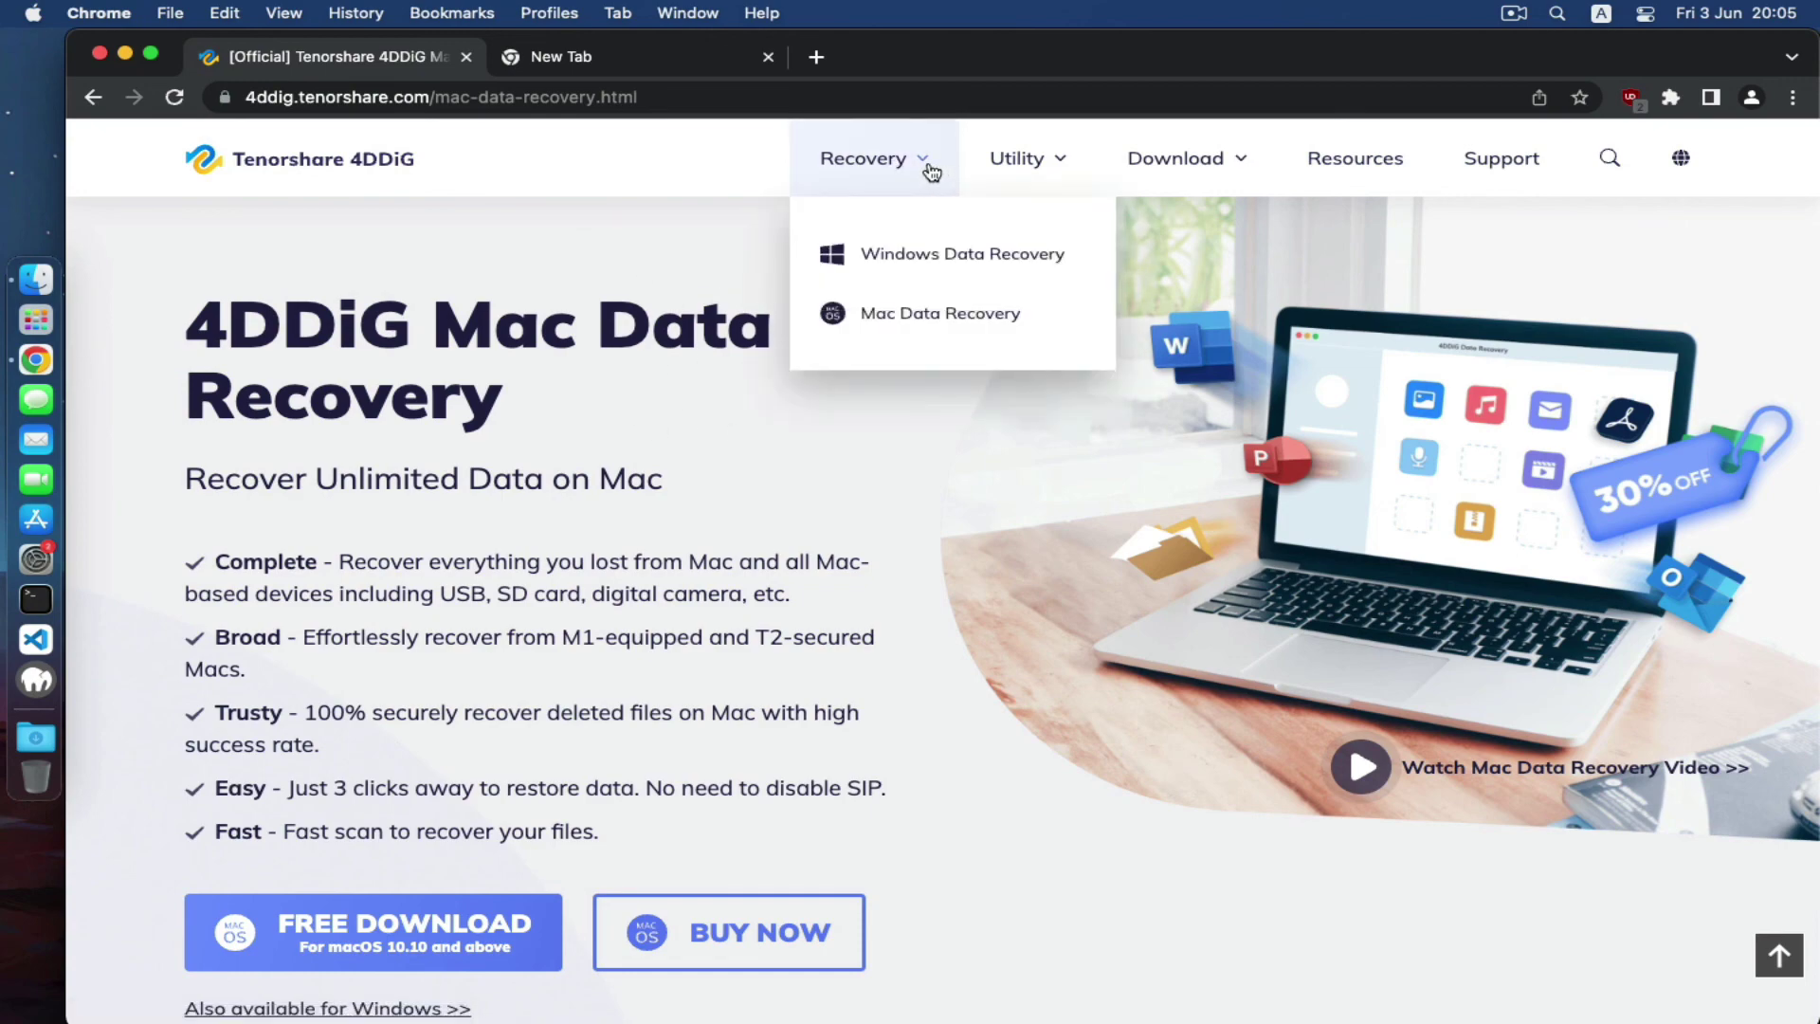
scroll(681, 491, down, 14)
scroll(1113, 492, up, 14)
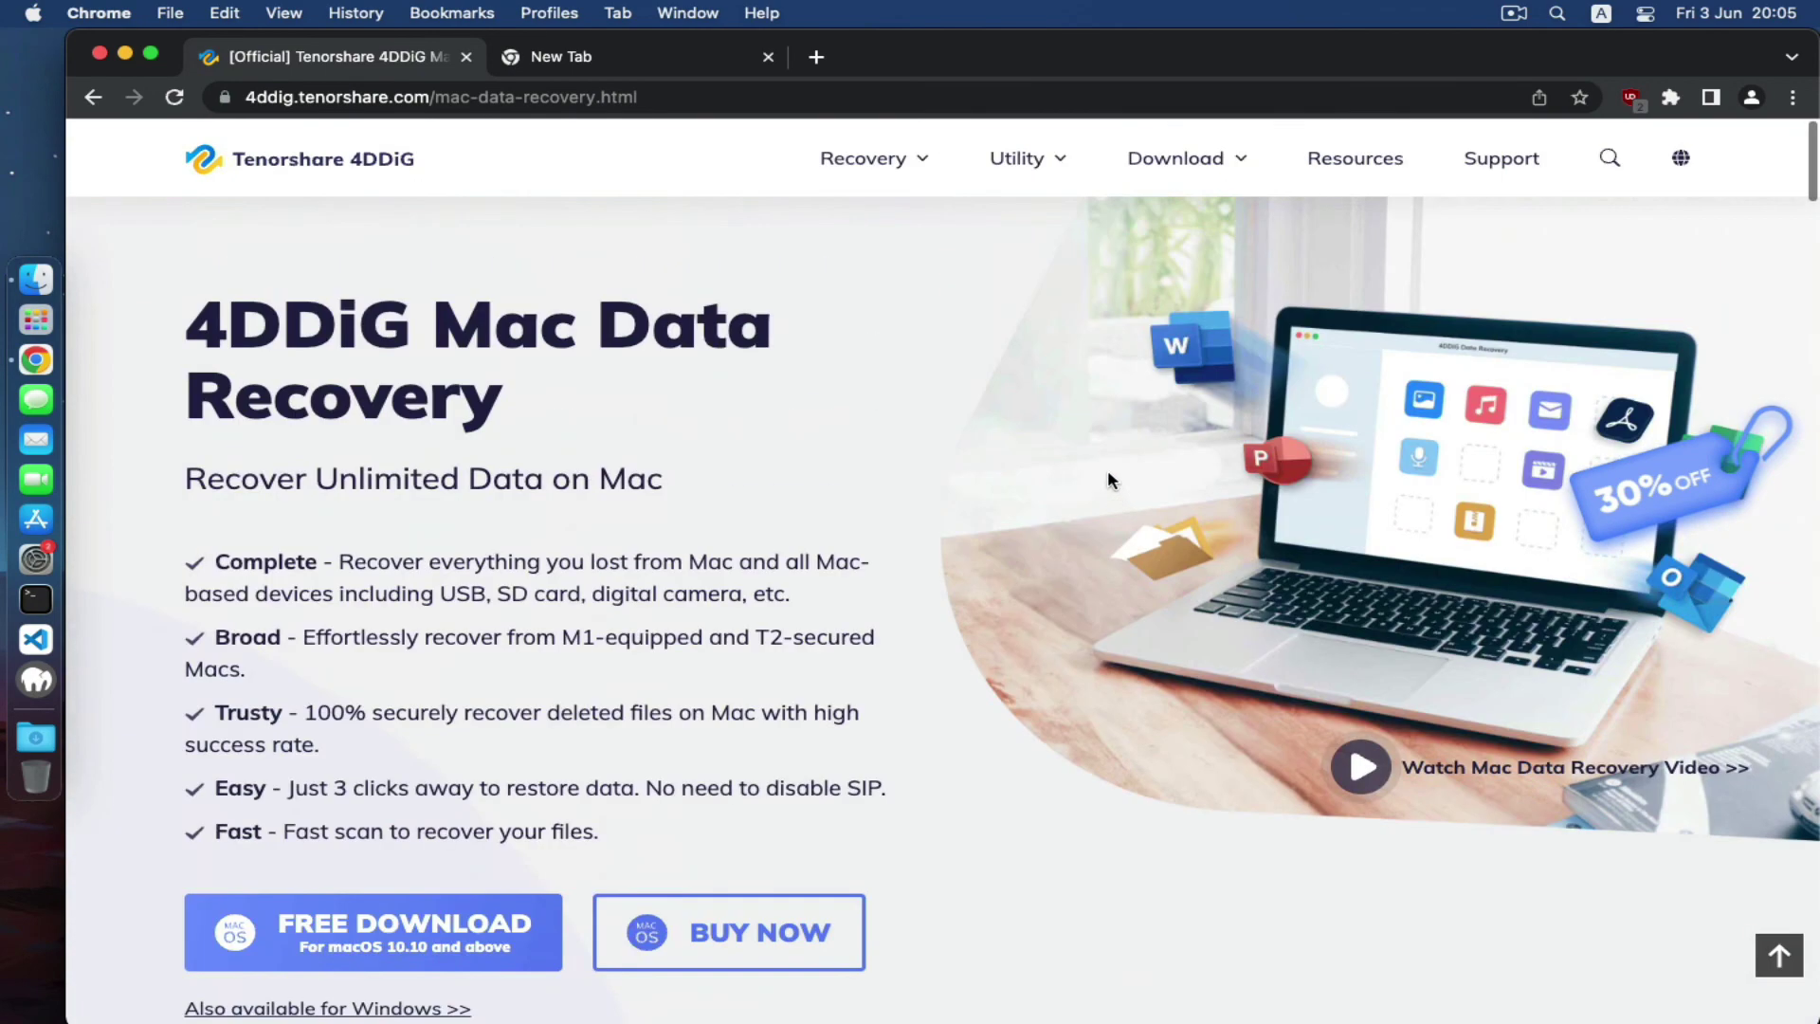
scroll(1101, 441, down, 10)
Step: Check the empty new tab, then return to the Tenorshare product page
click(623, 61)
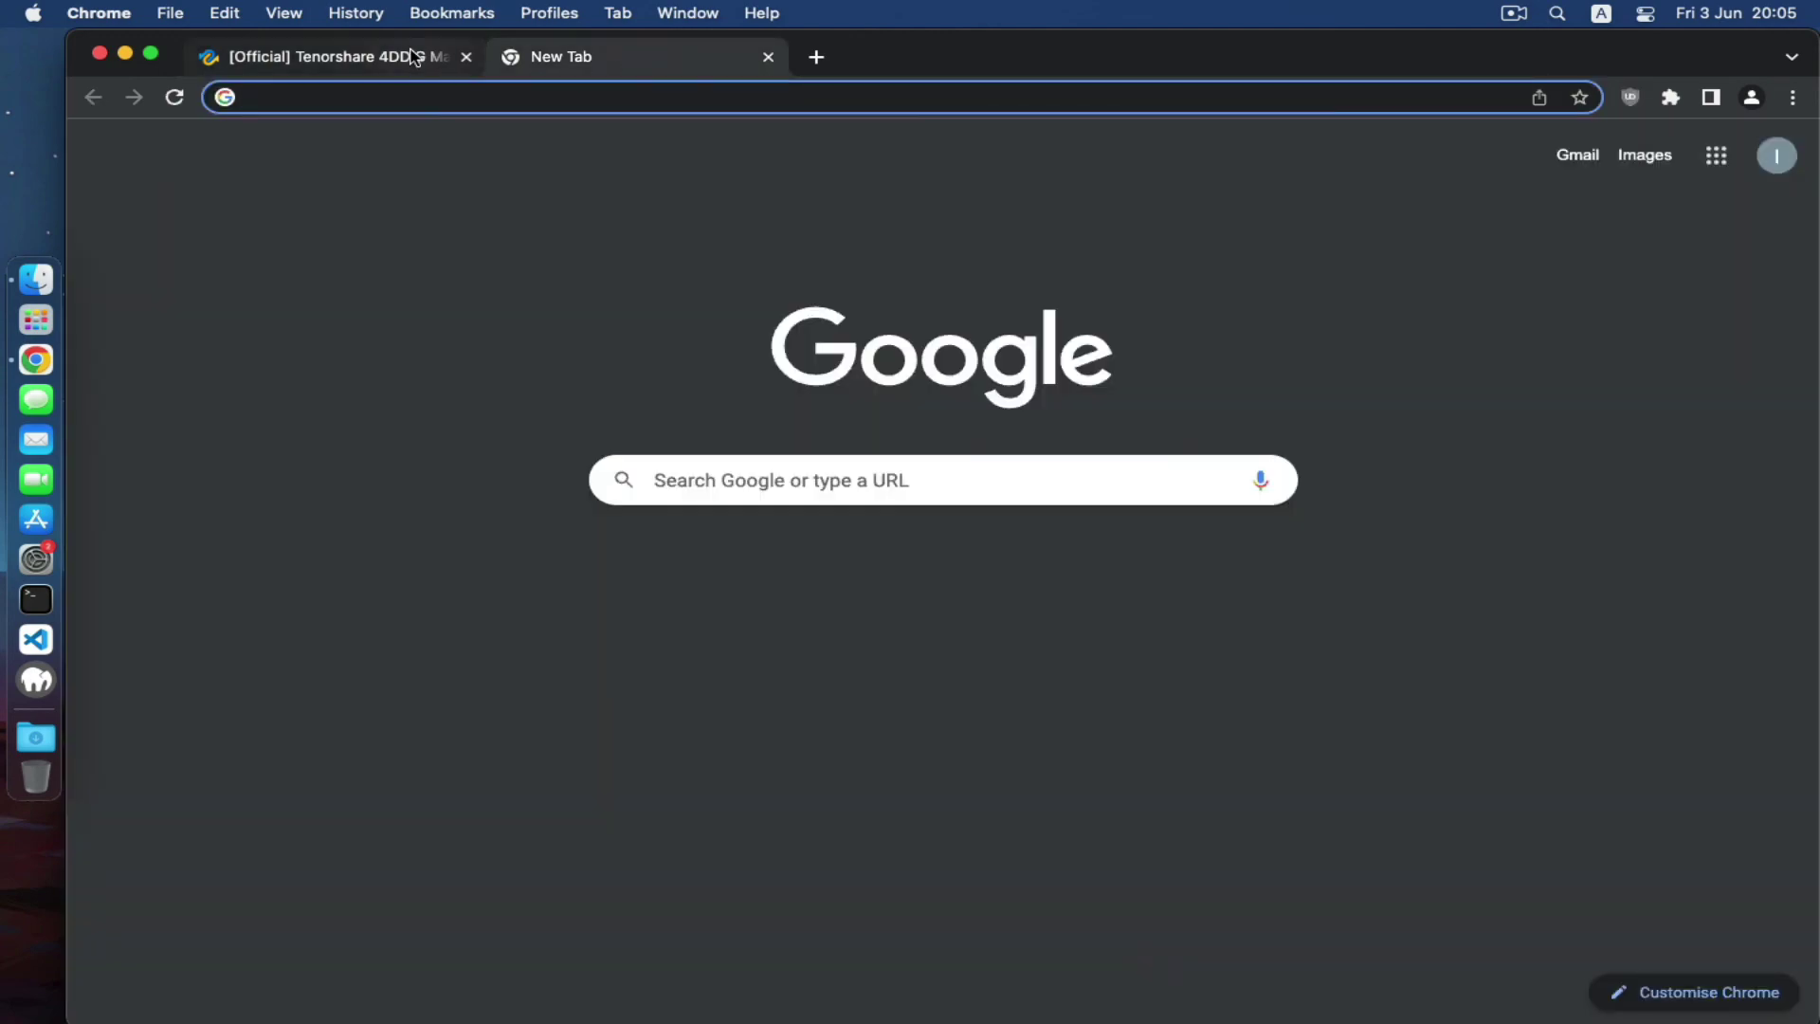
click(408, 58)
click(611, 60)
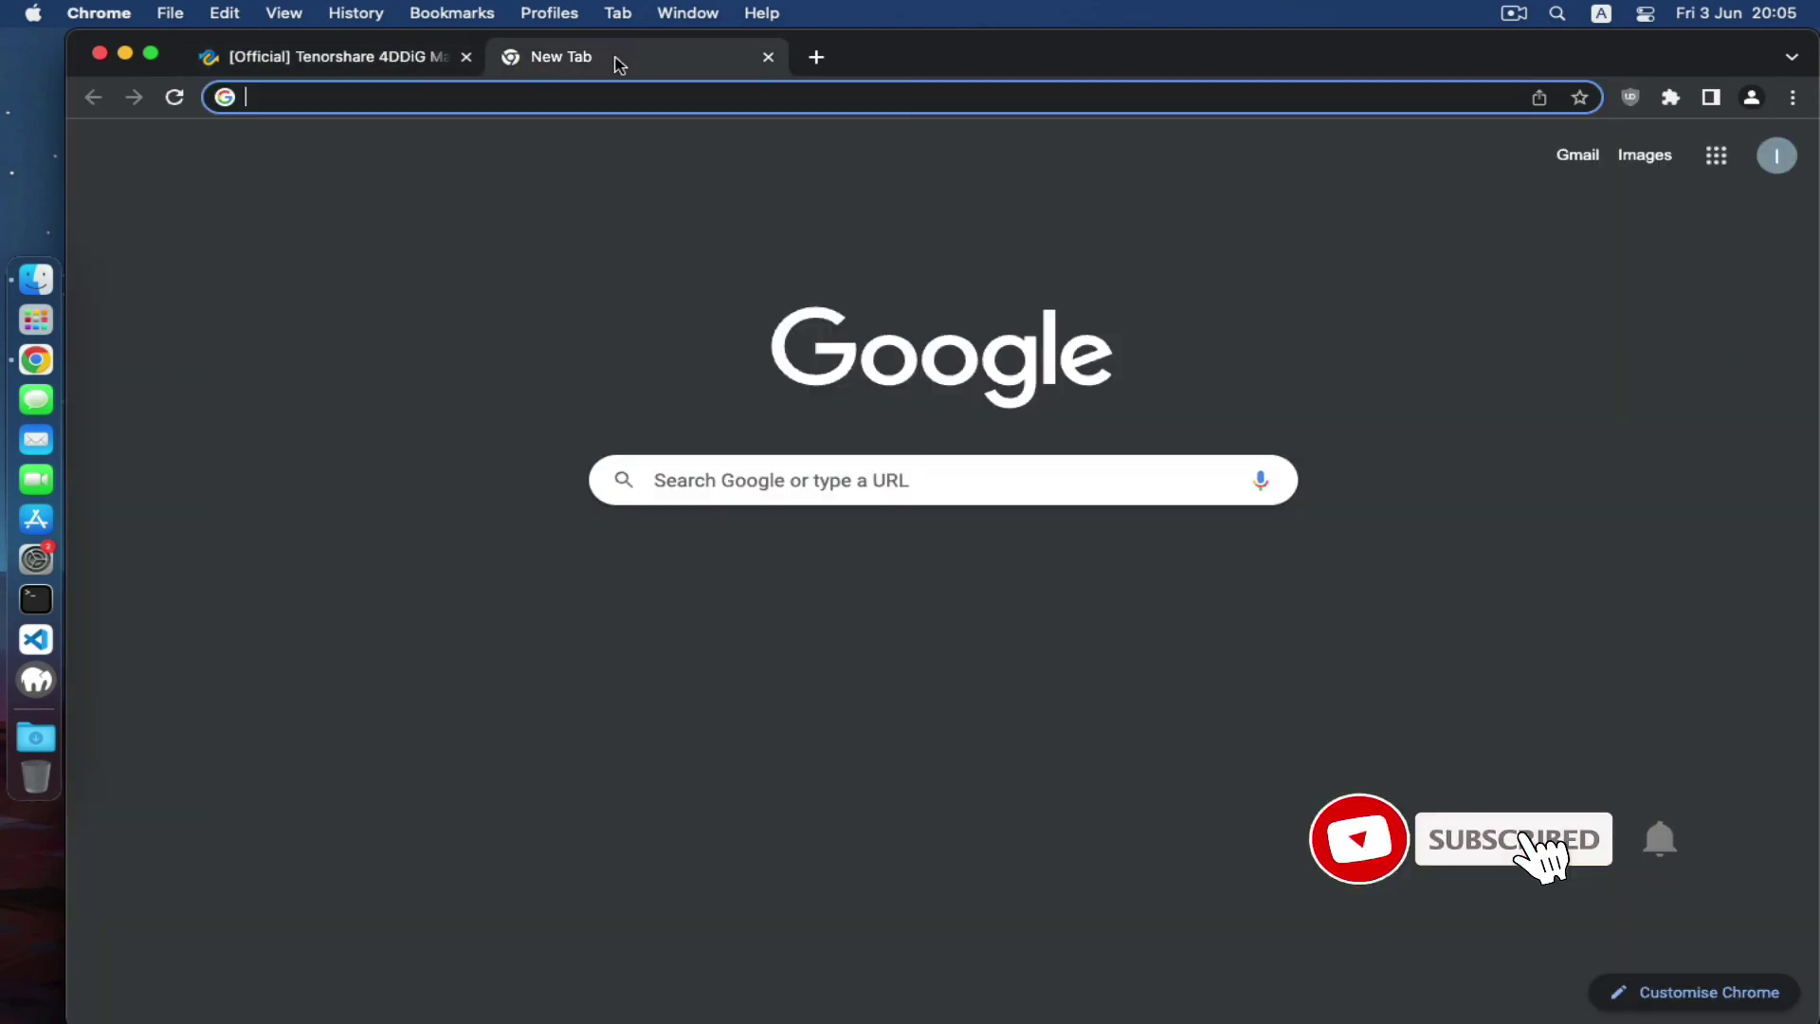
click(353, 61)
scroll(804, 327, up, 10)
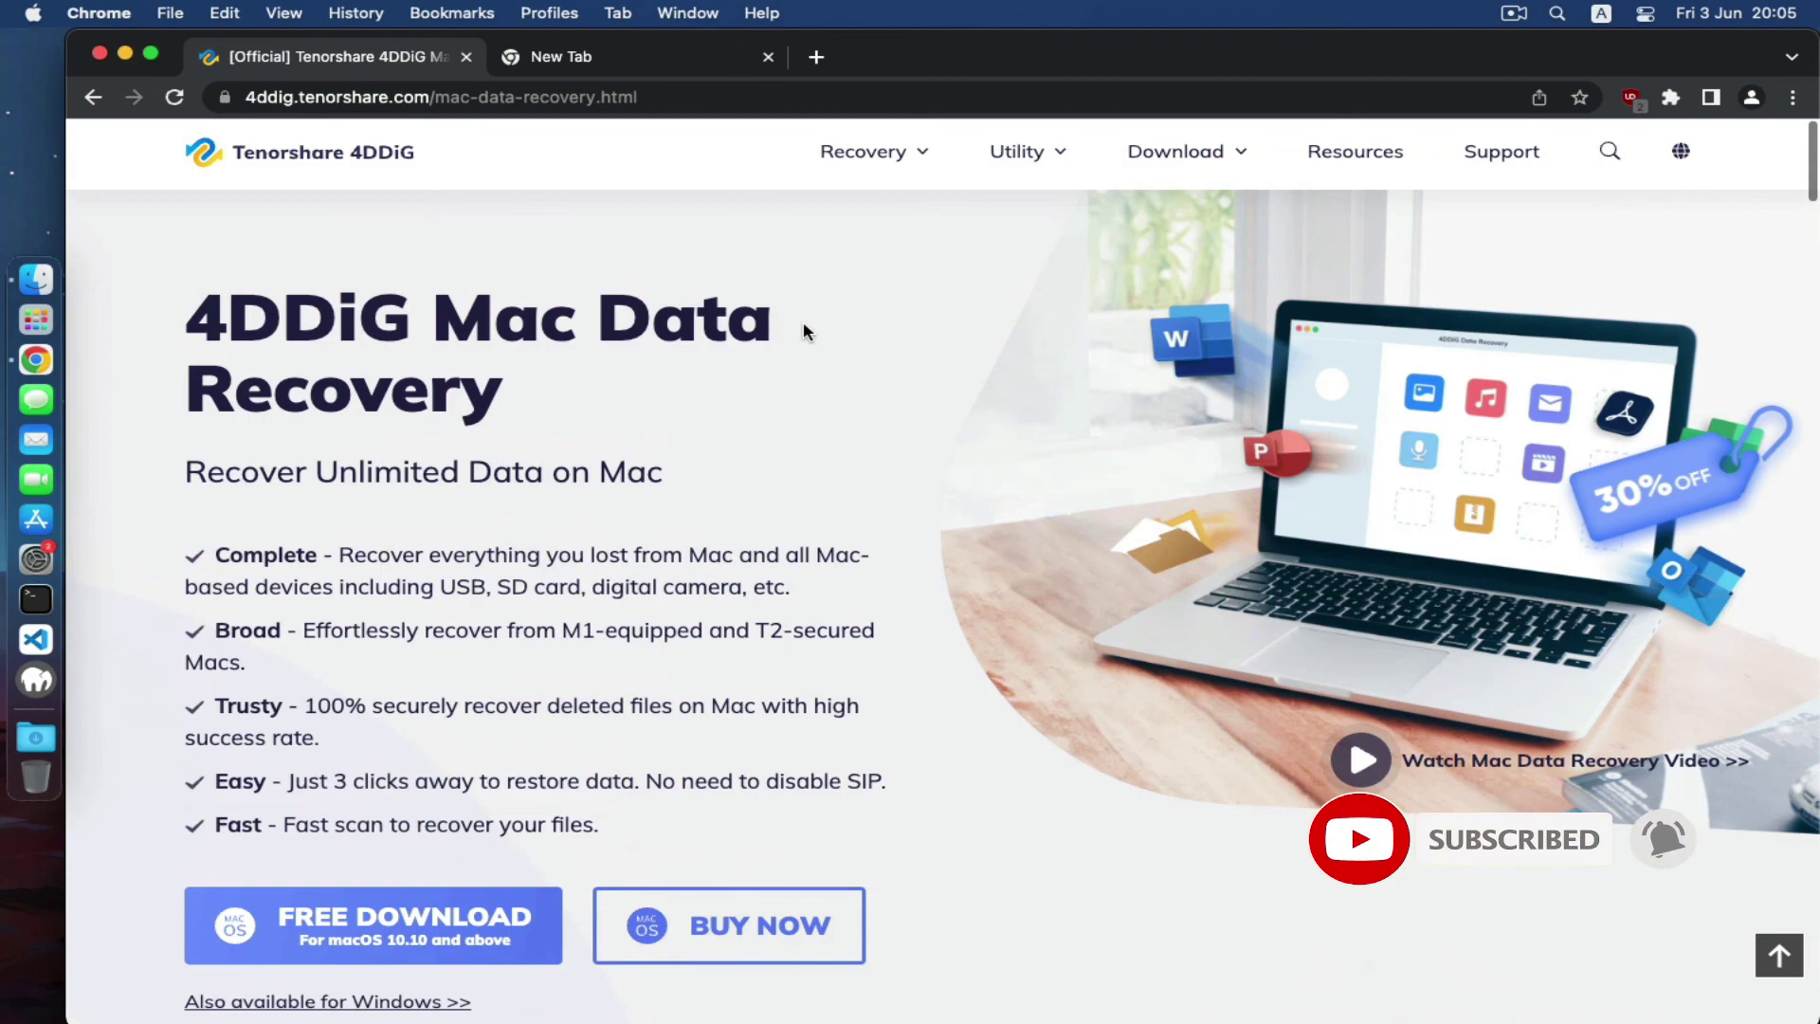
scroll(804, 320, down, 15)
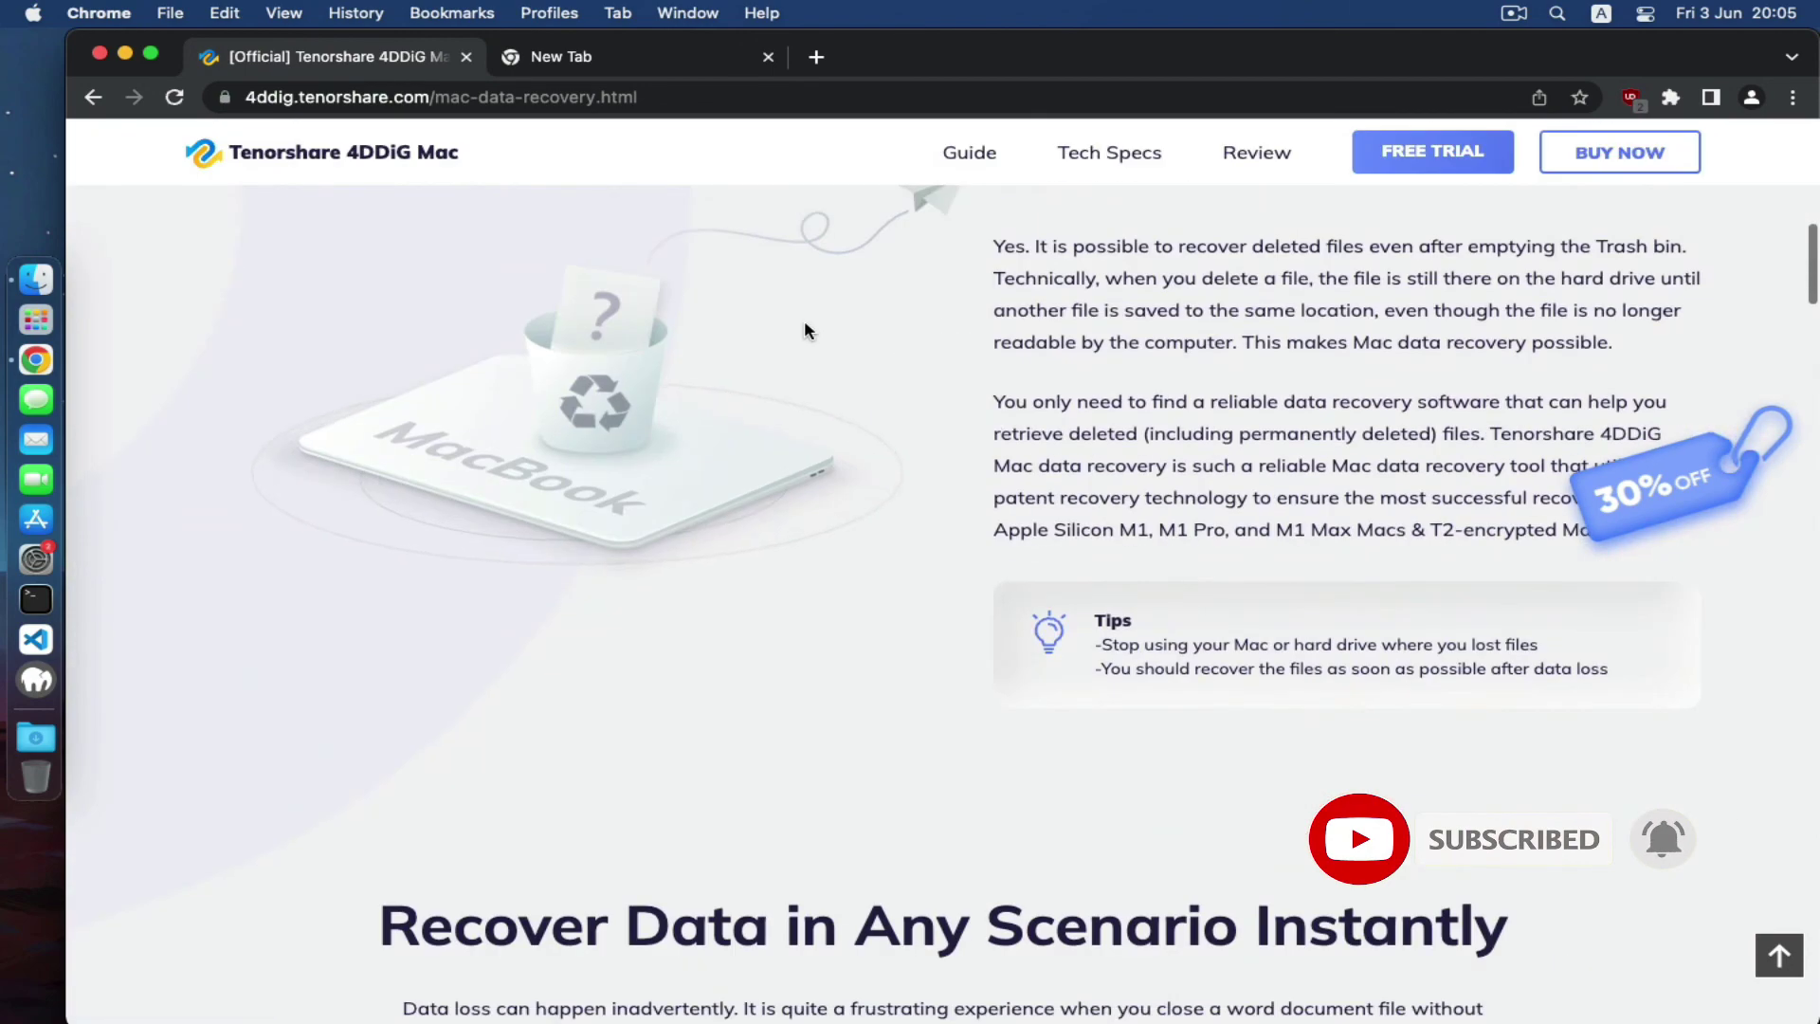
scroll(781, 488, down, 15)
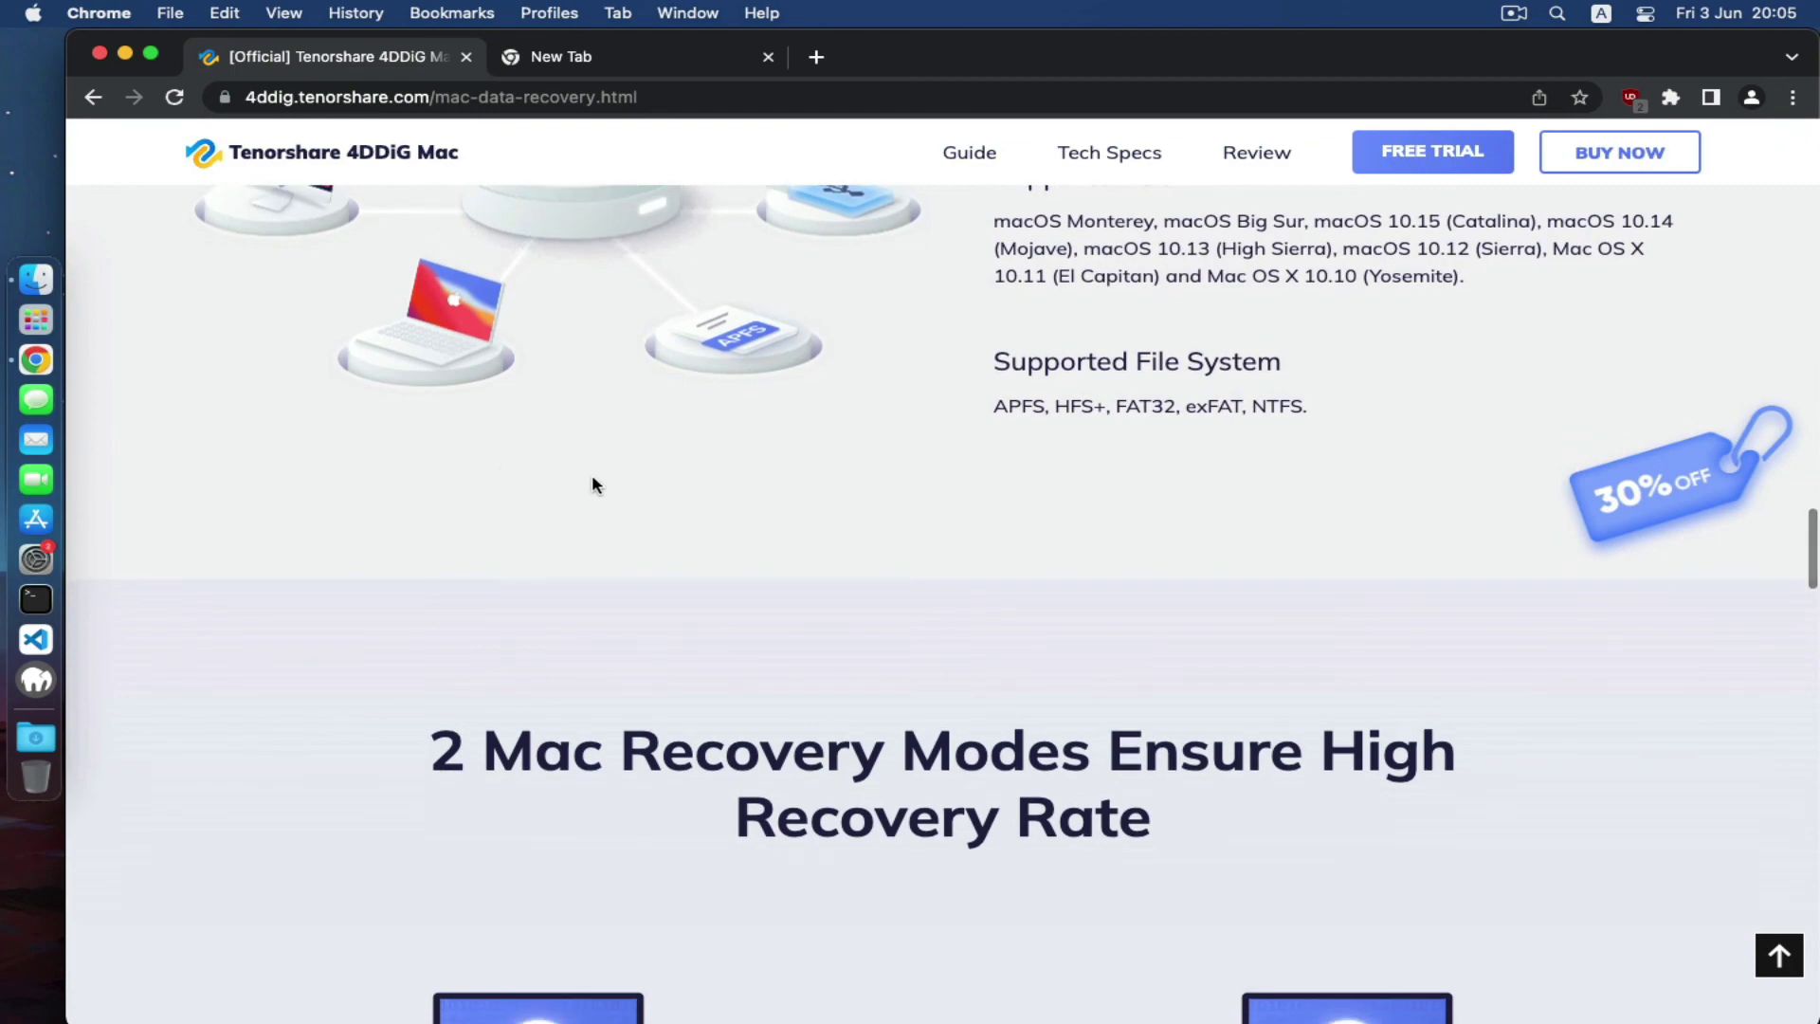
scroll(488, 520, down, 10)
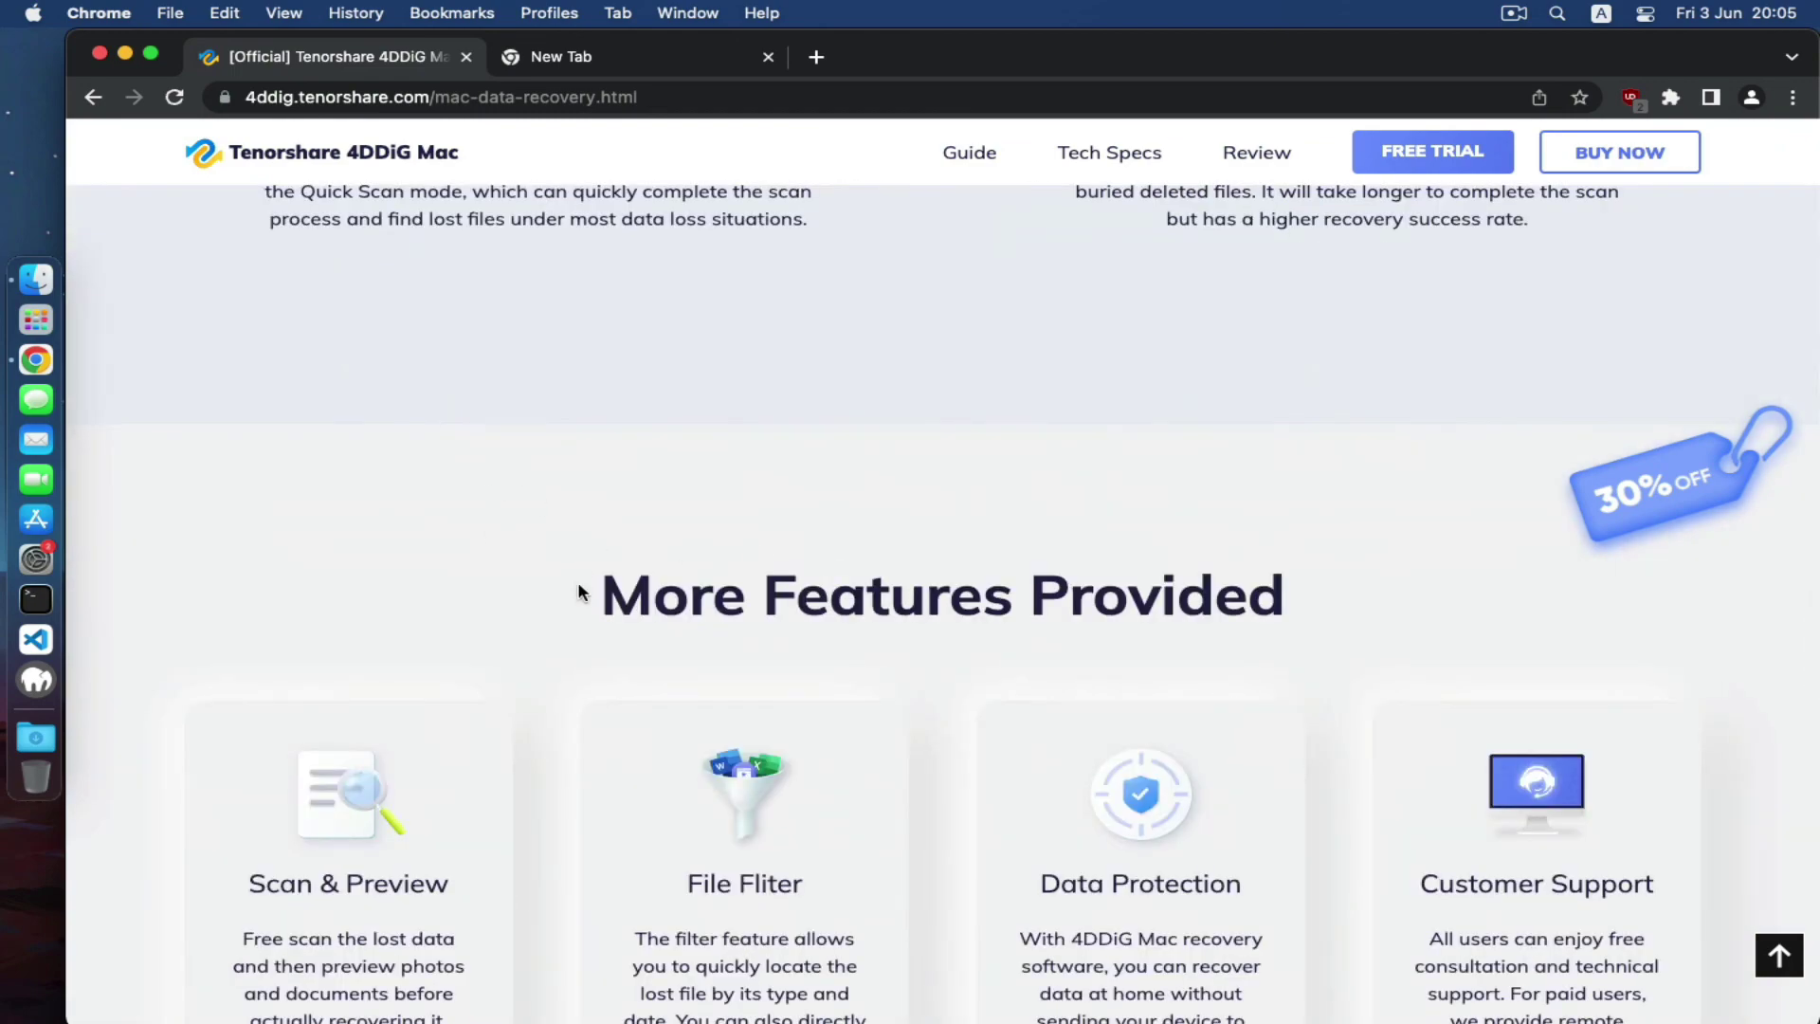
scroll(606, 578, down, 5)
scroll(644, 474, up, 15)
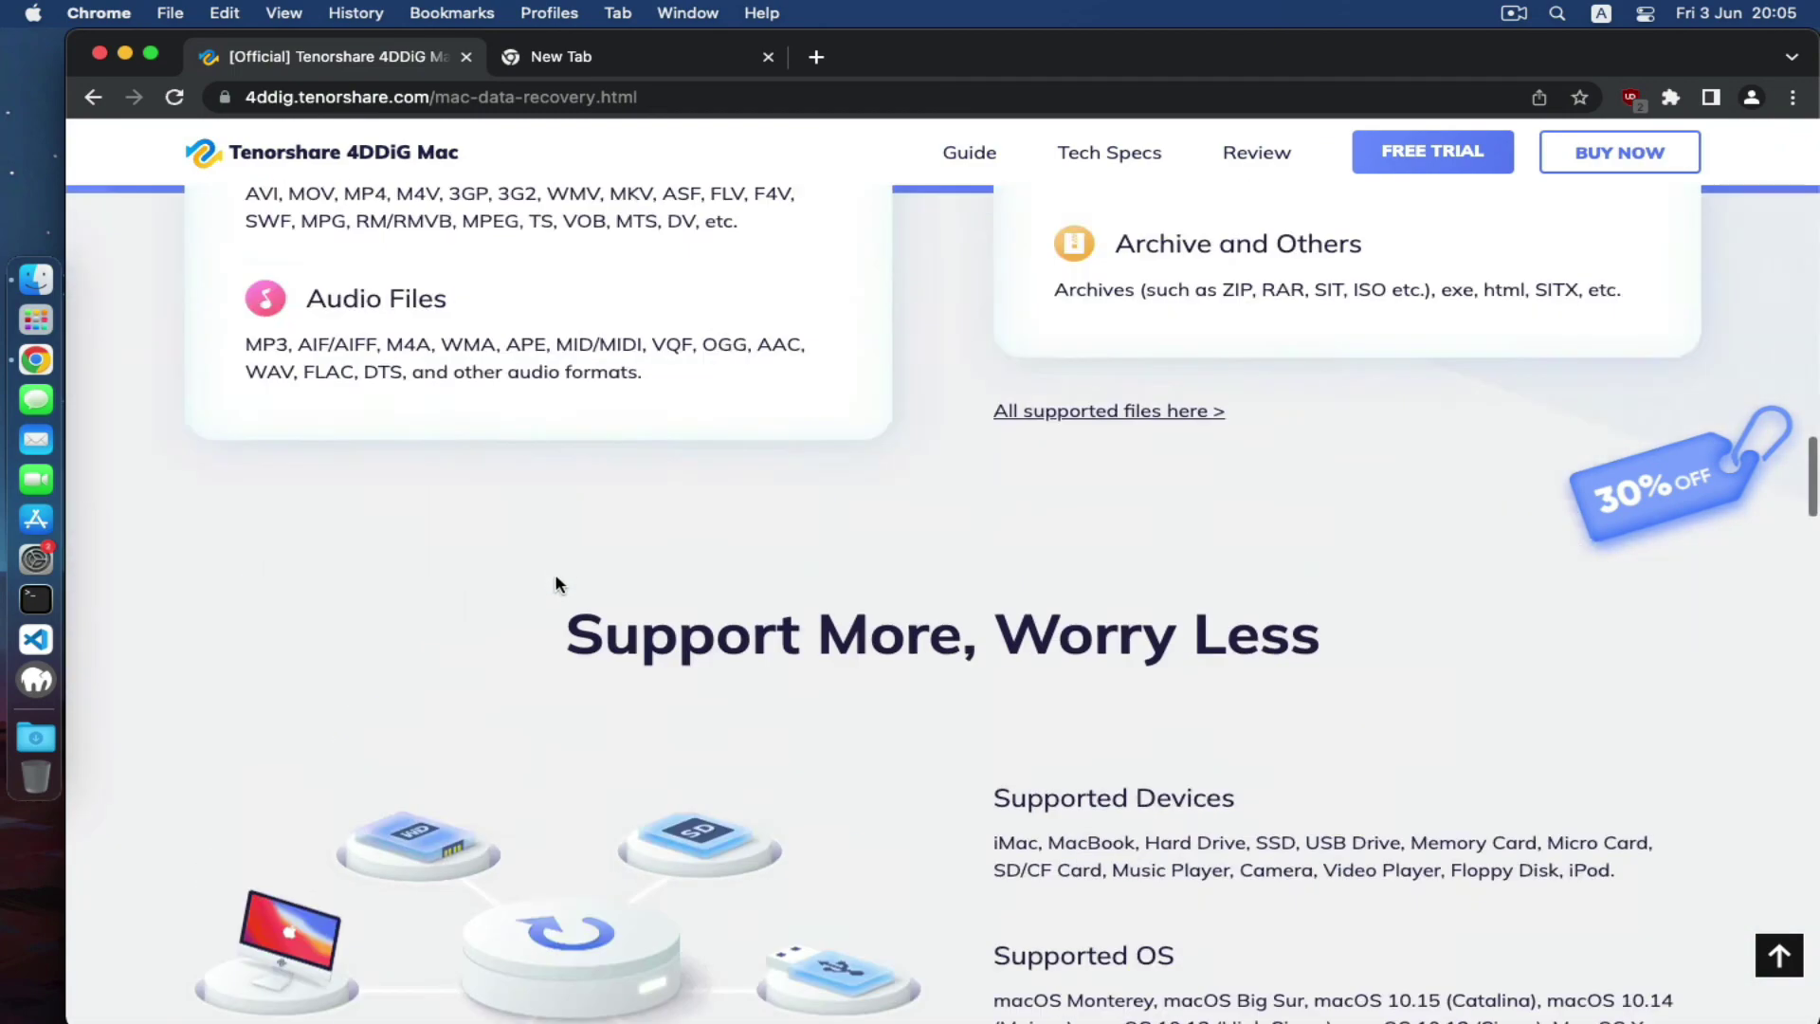
scroll(560, 559, up, 15)
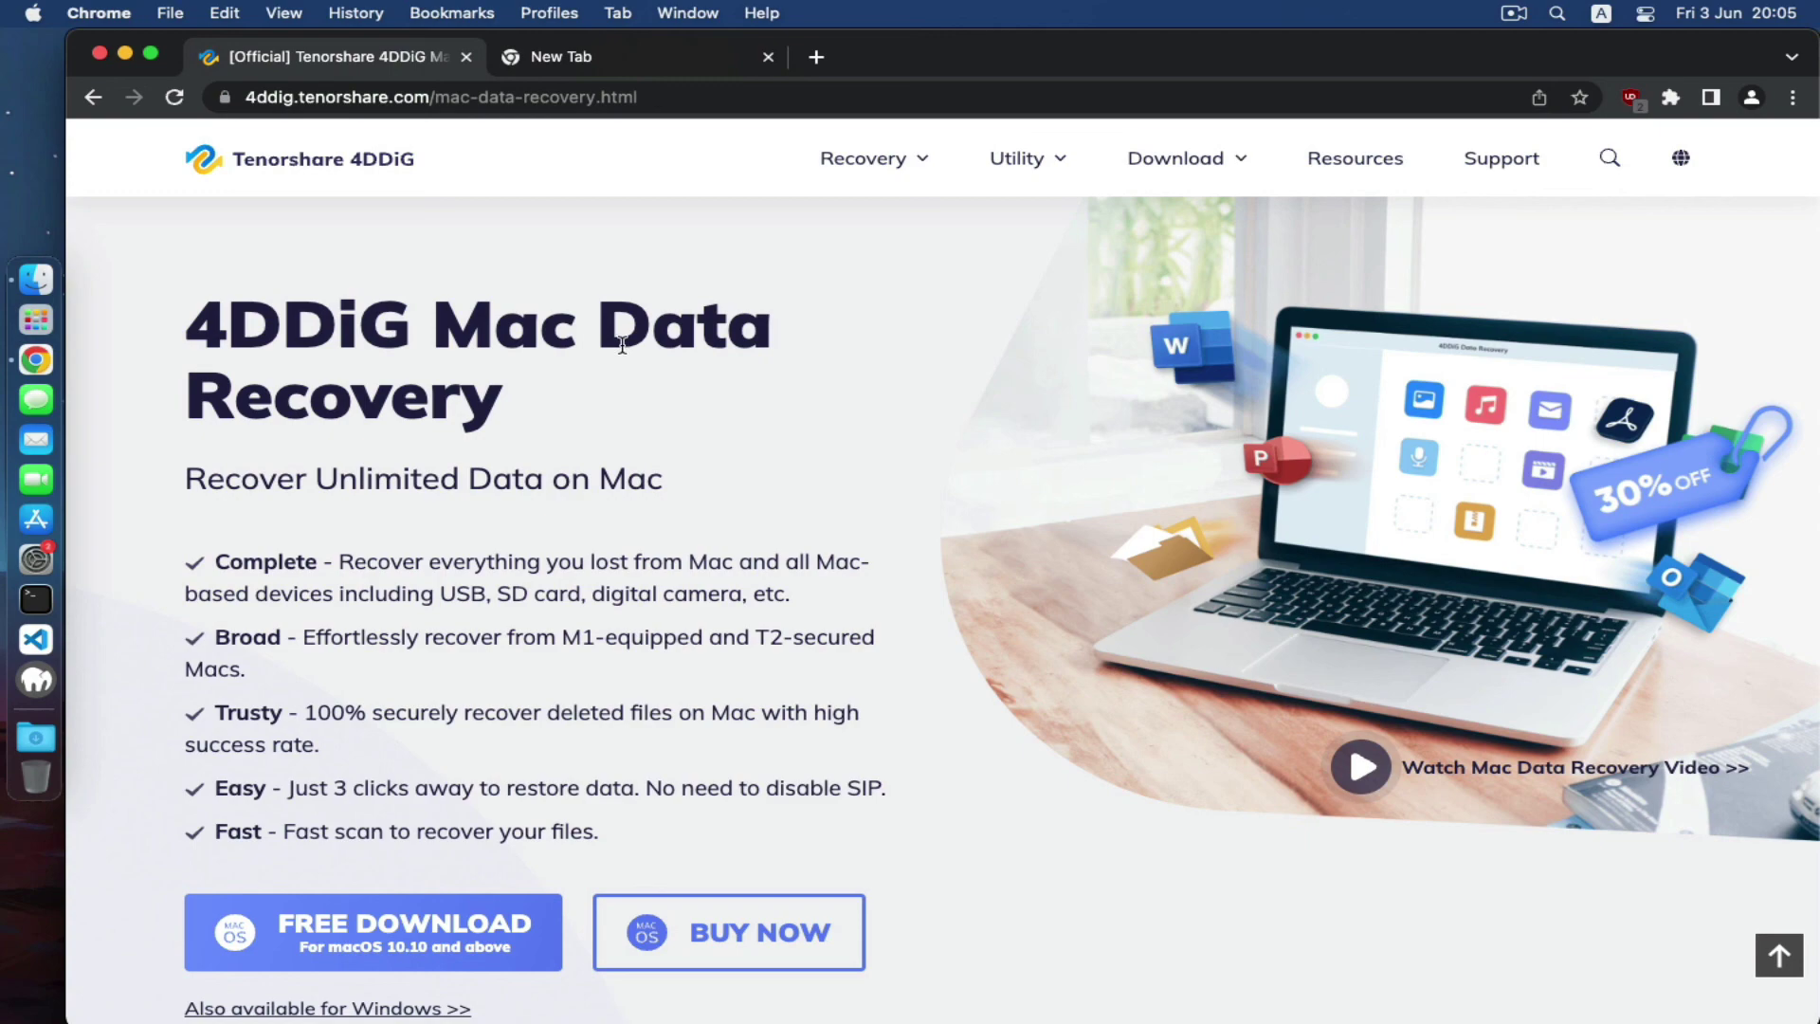
scroll(935, 397, down, 15)
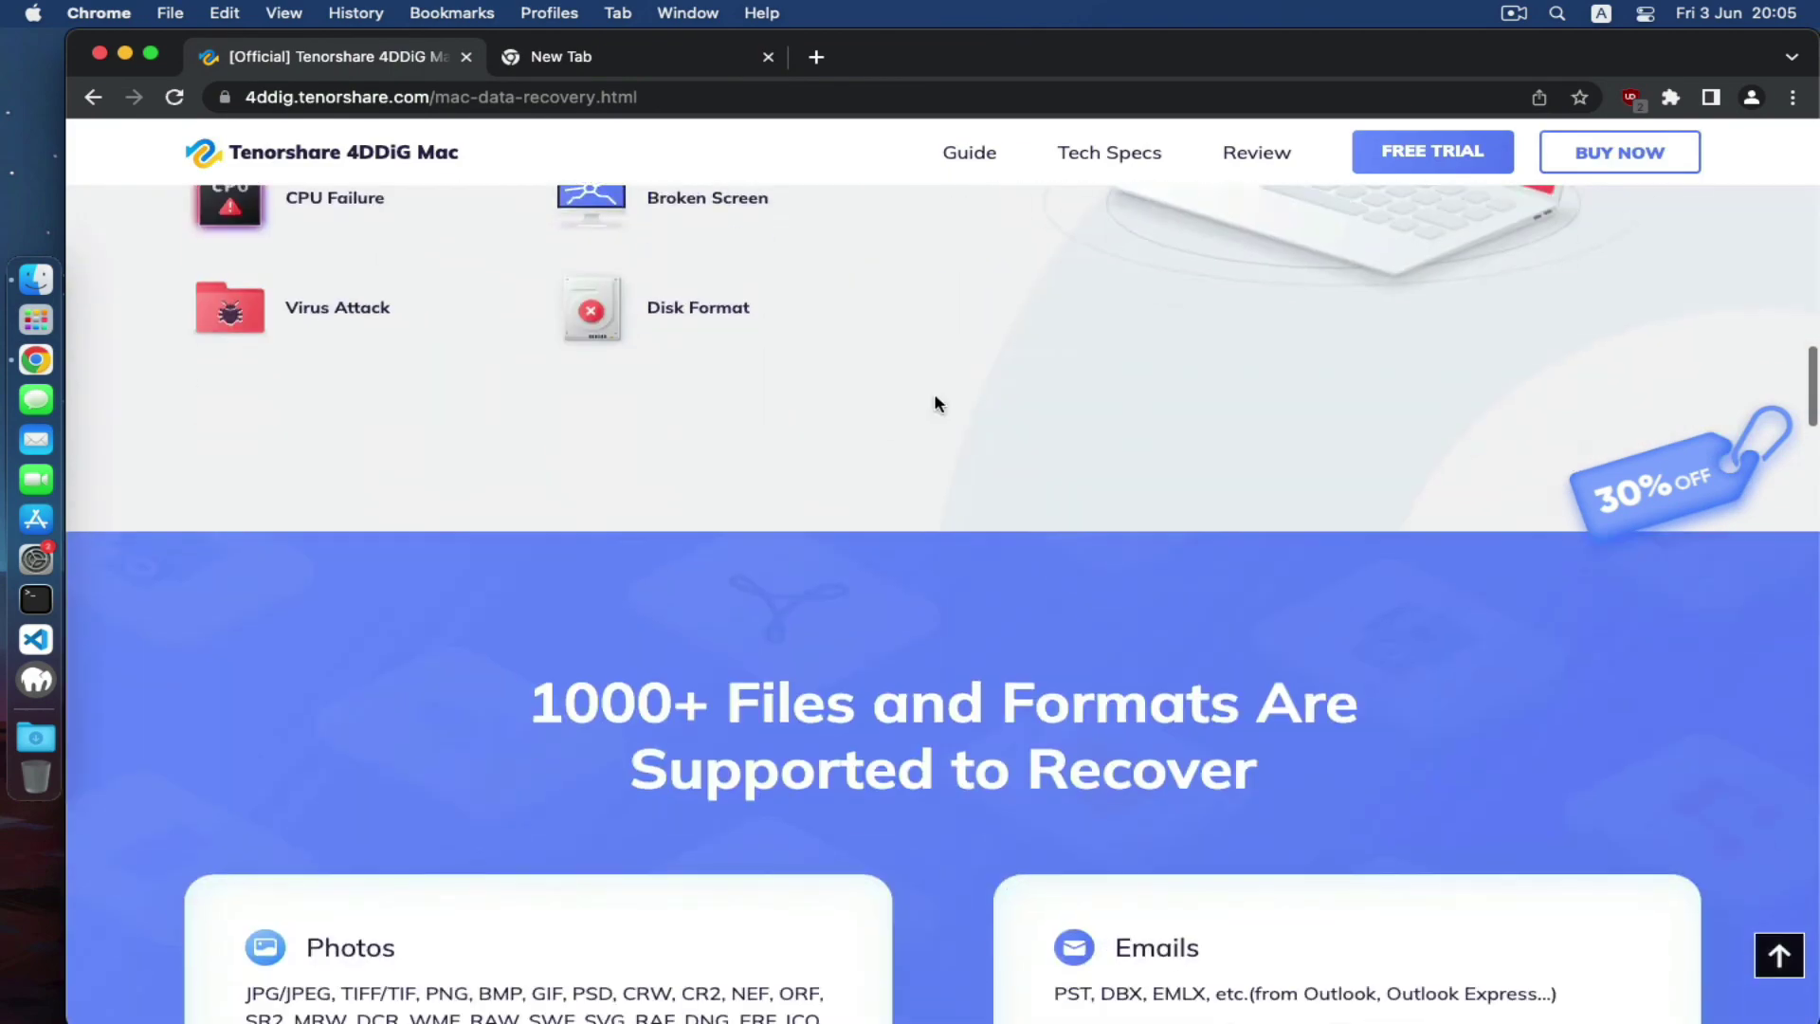
scroll(1251, 329, up, 10)
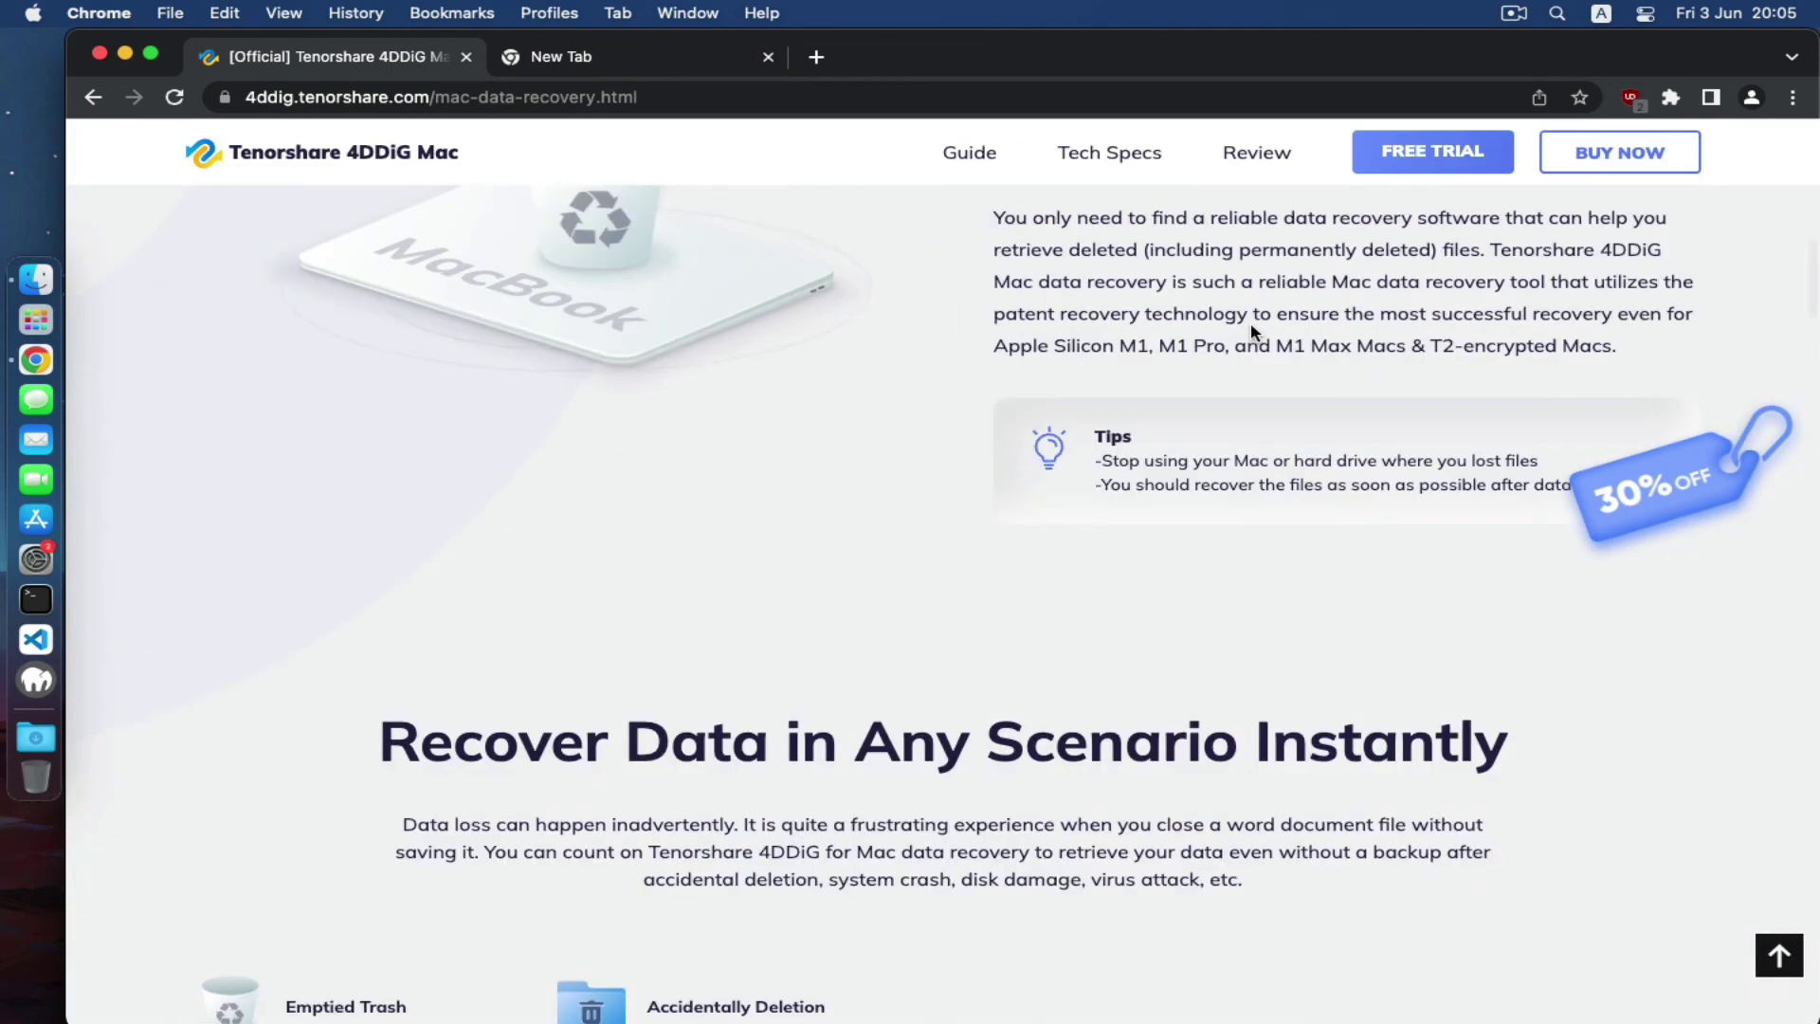